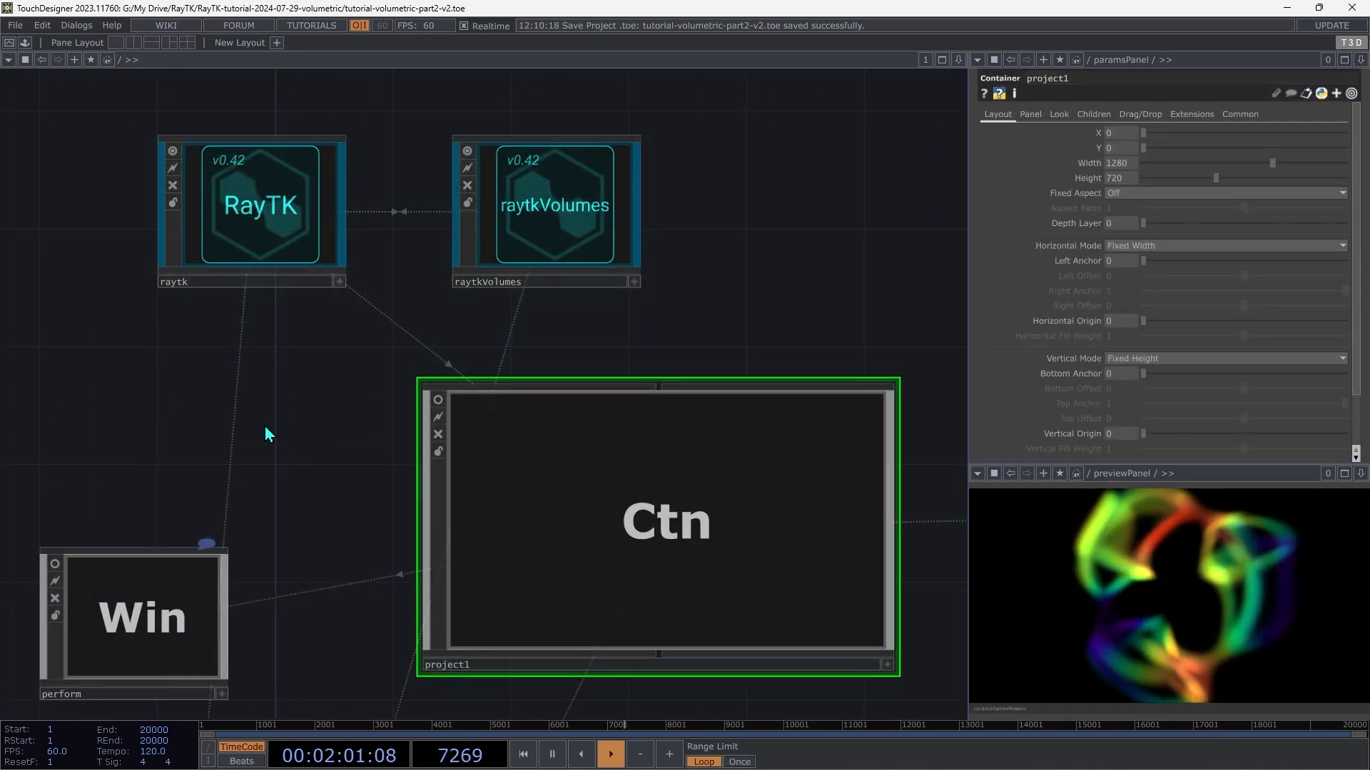
Check the raytk and raytkVolumes components at the root level and enter the project1 container's network.
left_click(268, 193)
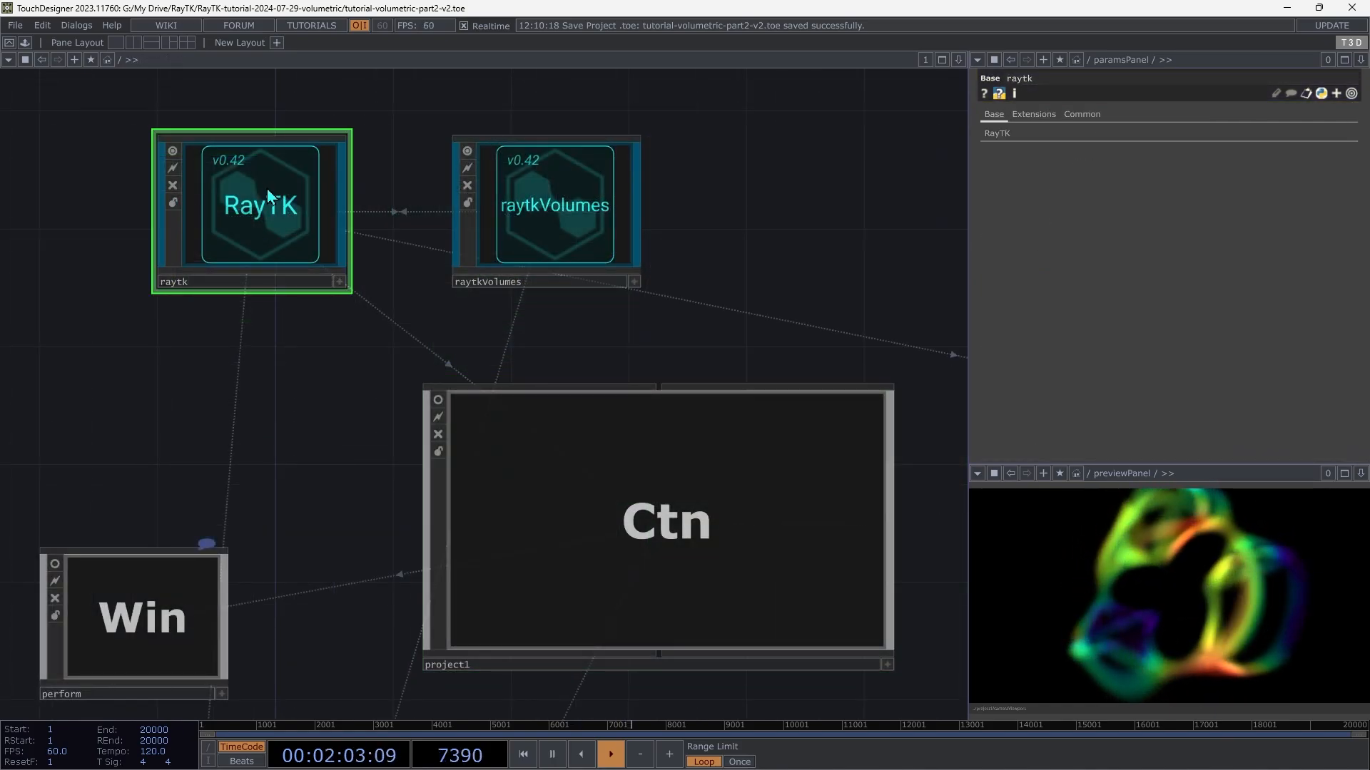
left_click(597, 206)
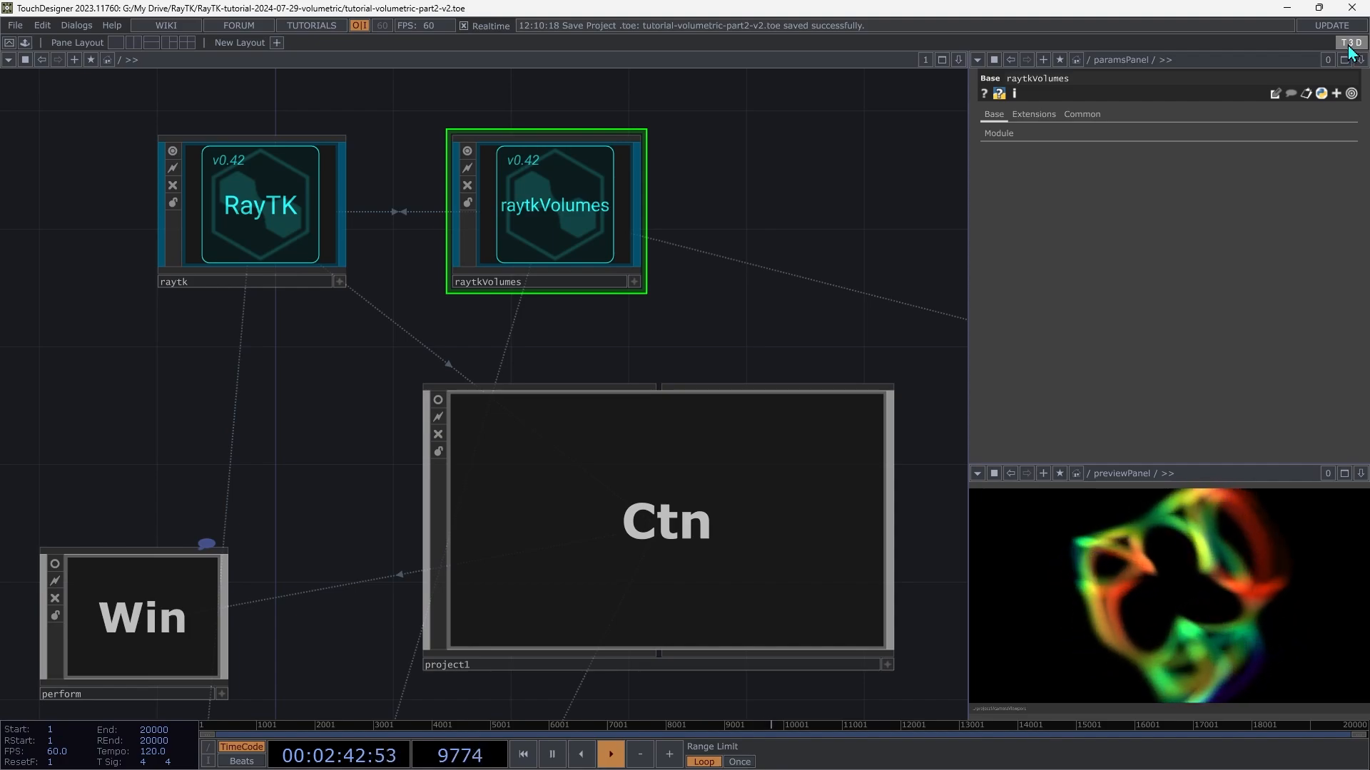
left_click(536, 464)
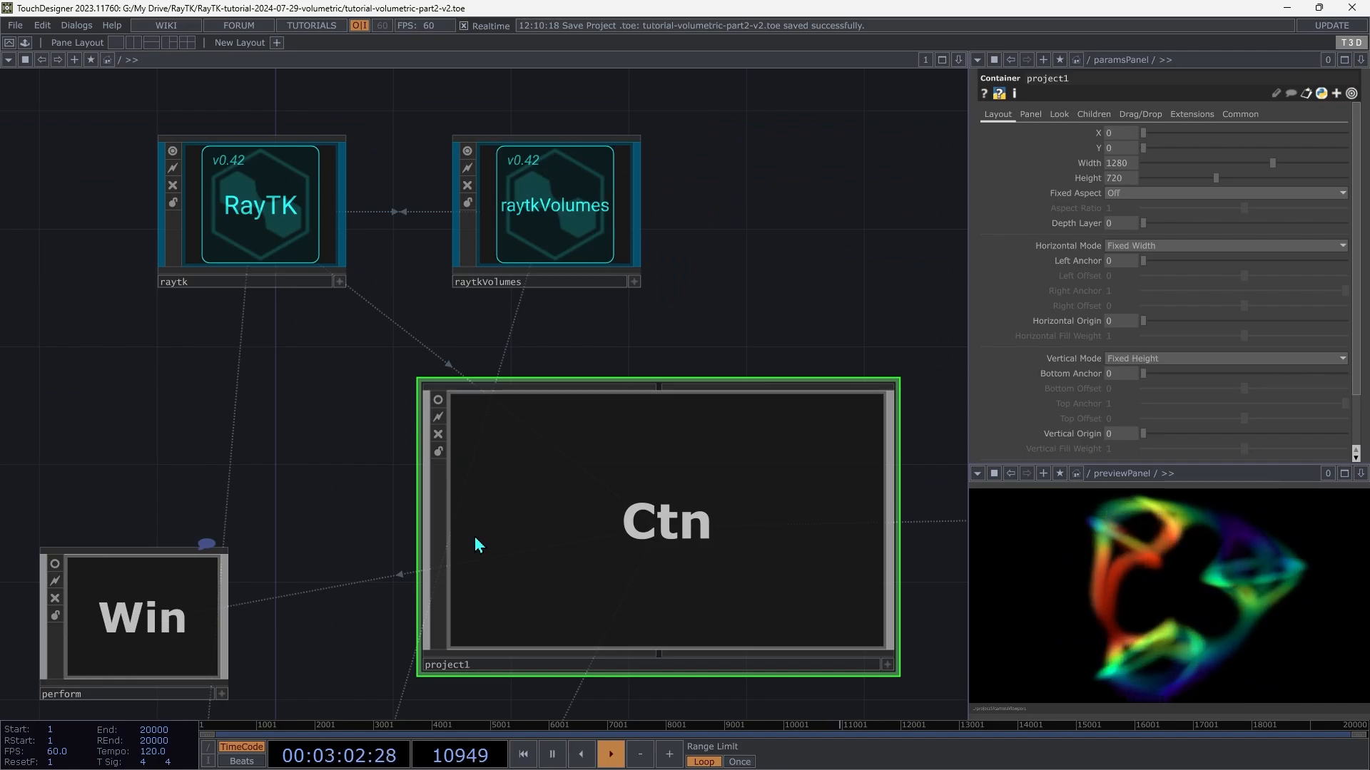
double_click(477, 544)
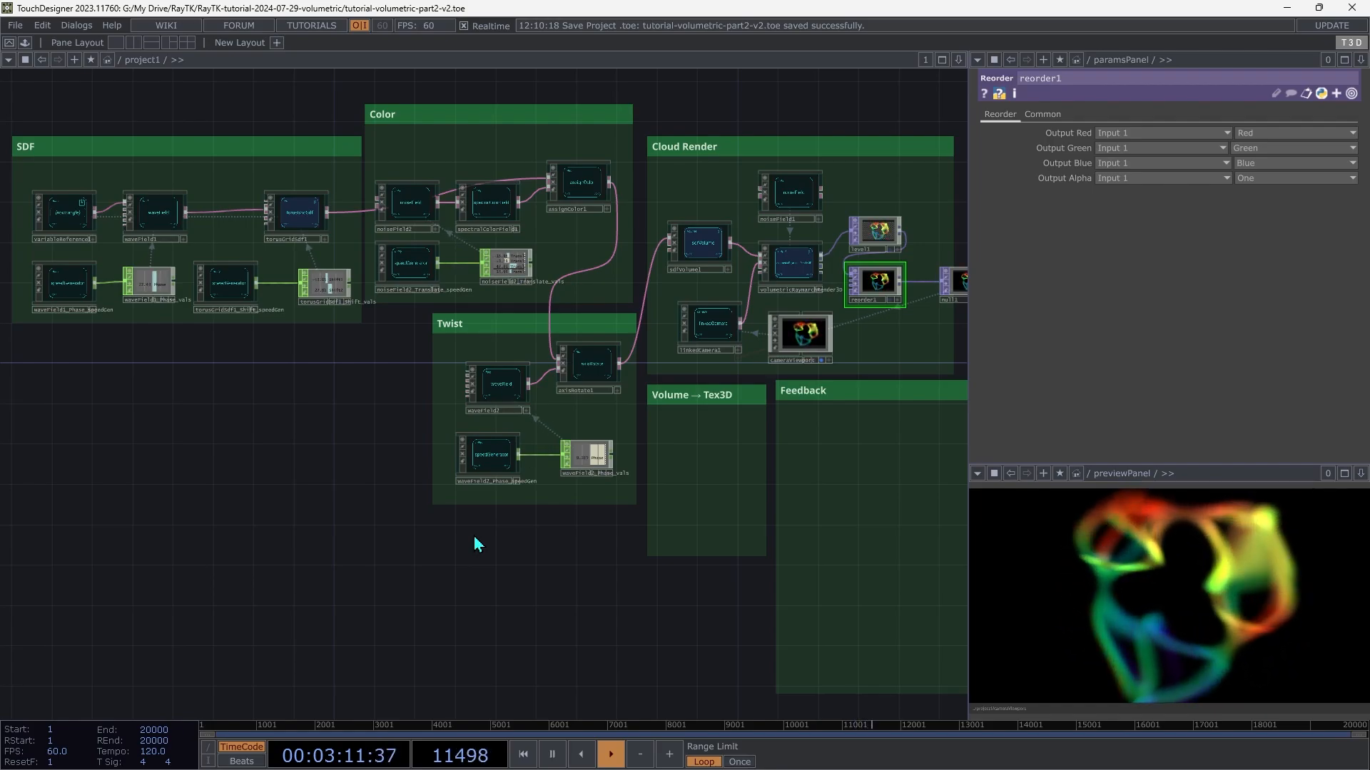
Add a texture3dRender operator inside the Volume → Tex3D group and connect sdfVolume1's output to its first input.
scroll(475, 544, "up", 5)
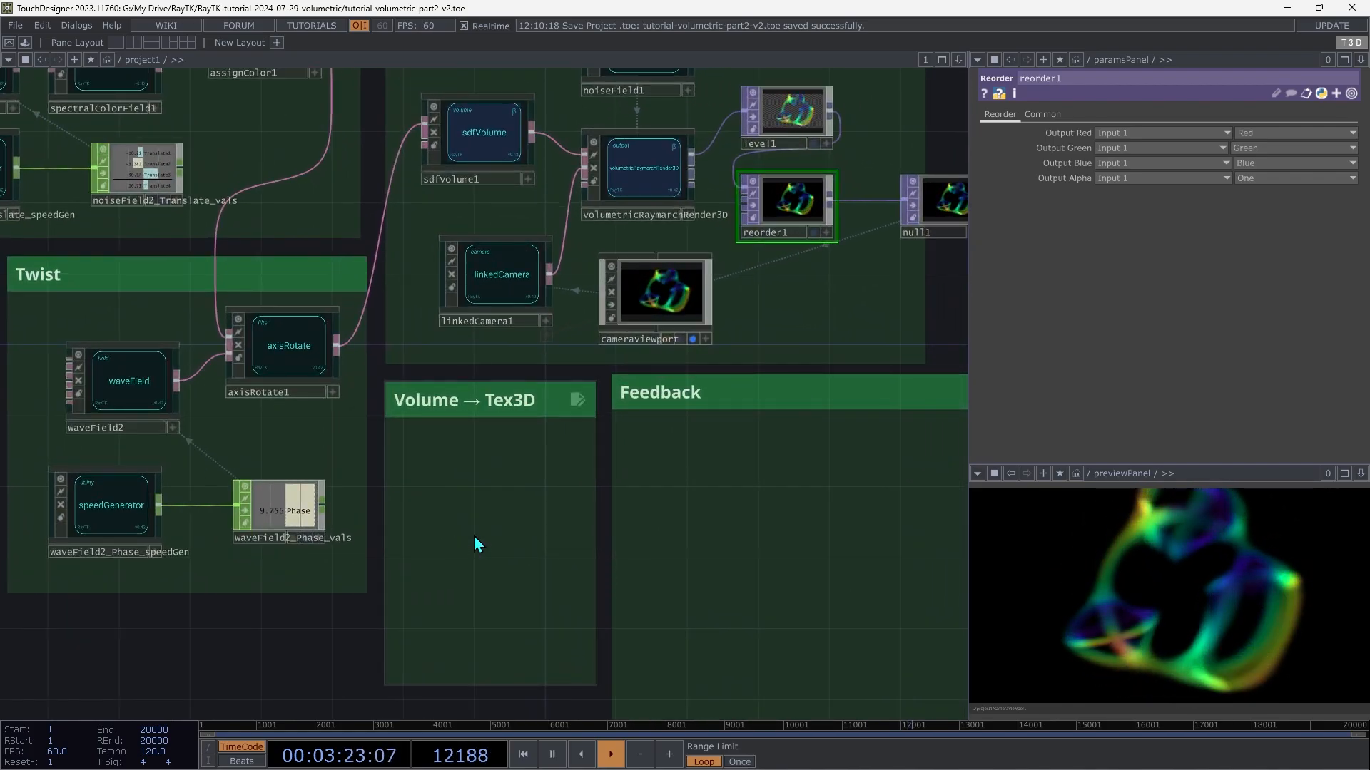
key("alt+r")
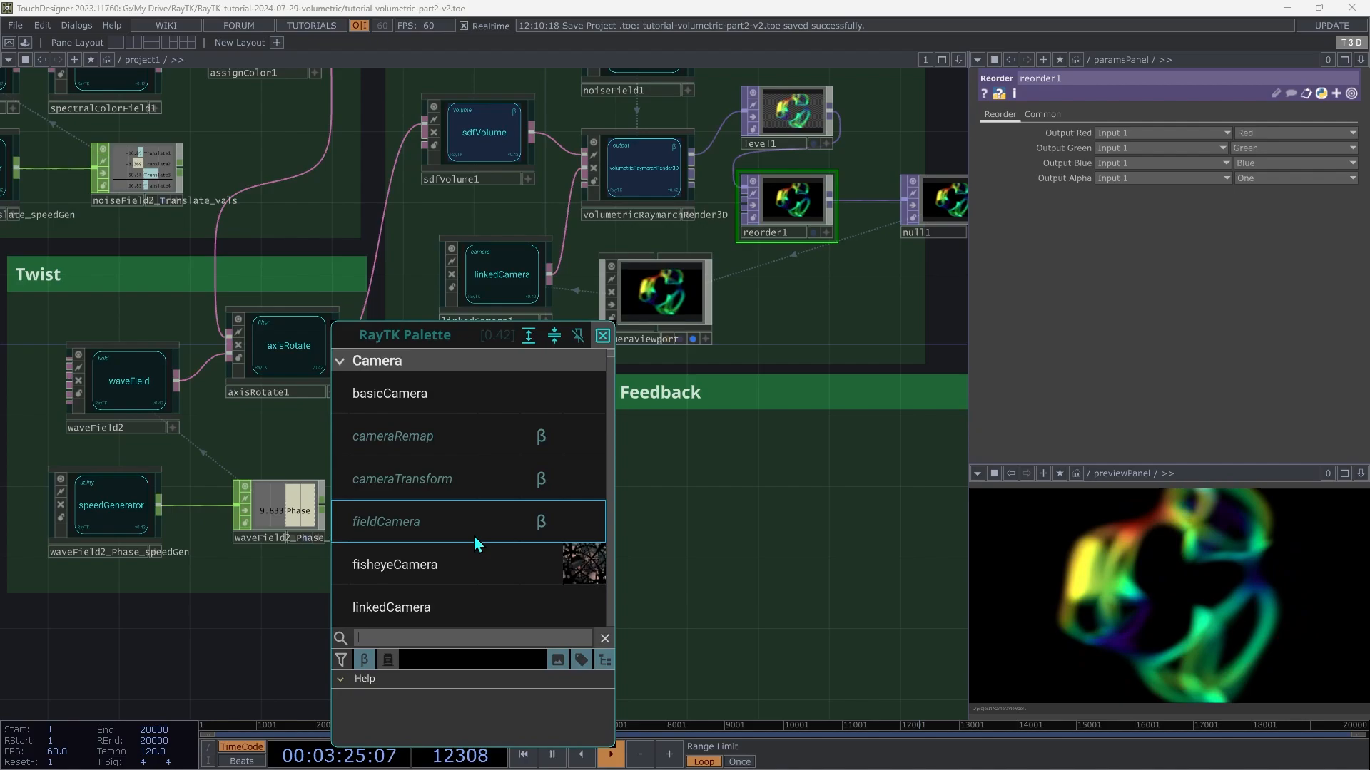
type("texture3d")
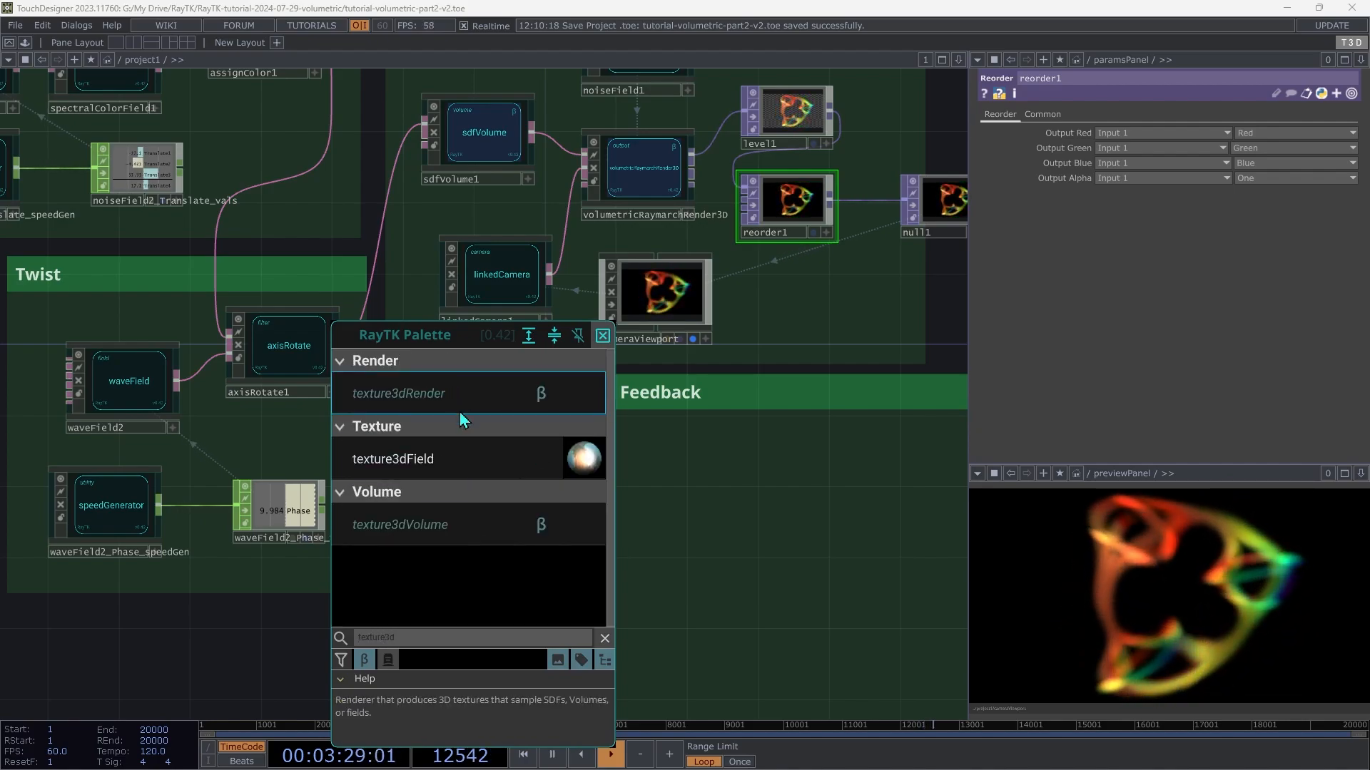
left_click(459, 394)
left_click(492, 521)
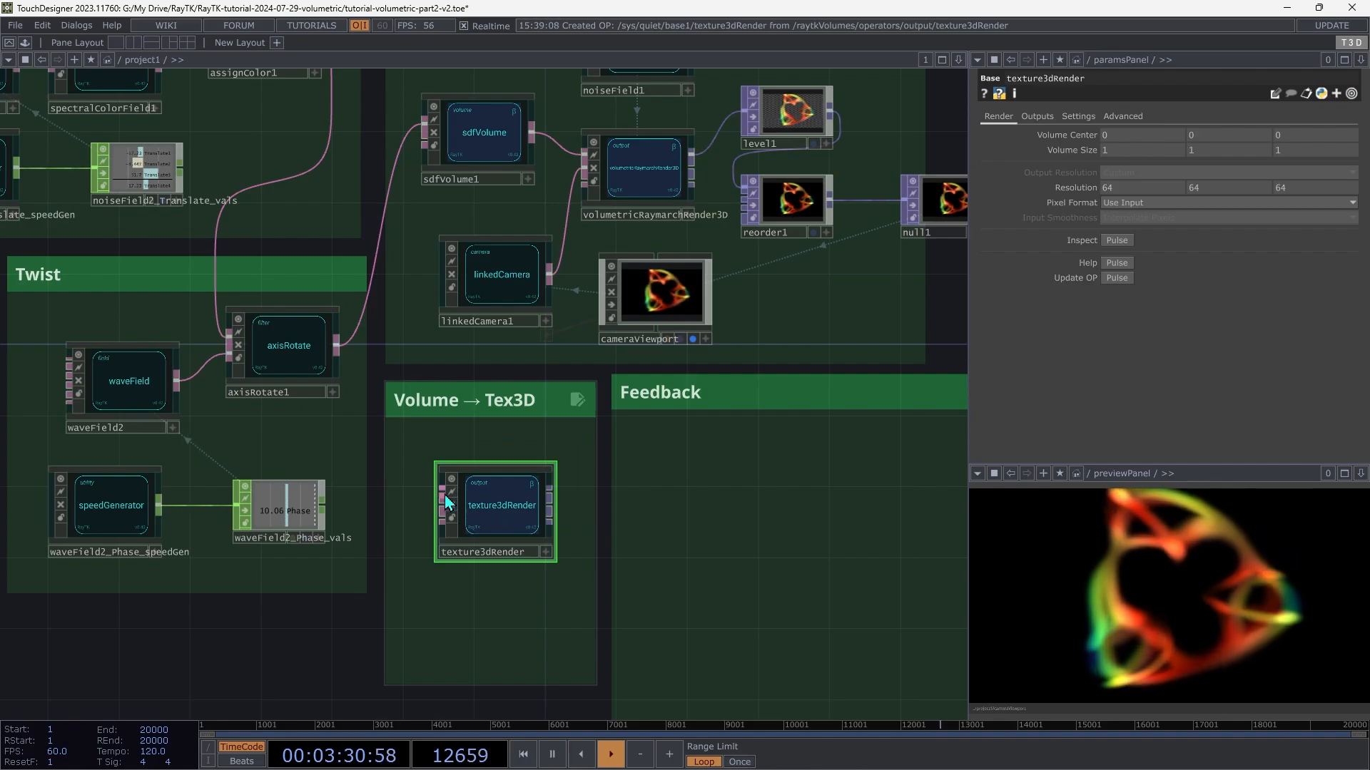
left_click(494, 138)
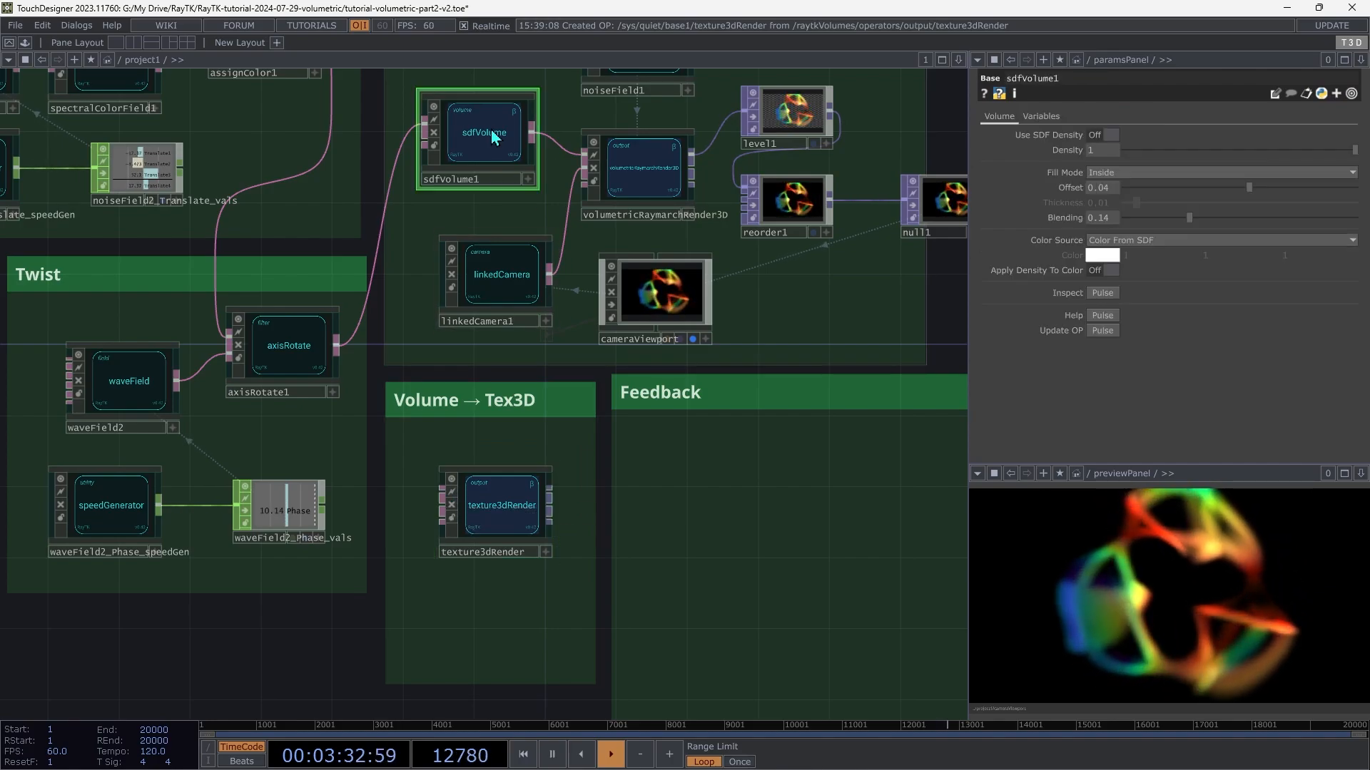
left_click(423, 495)
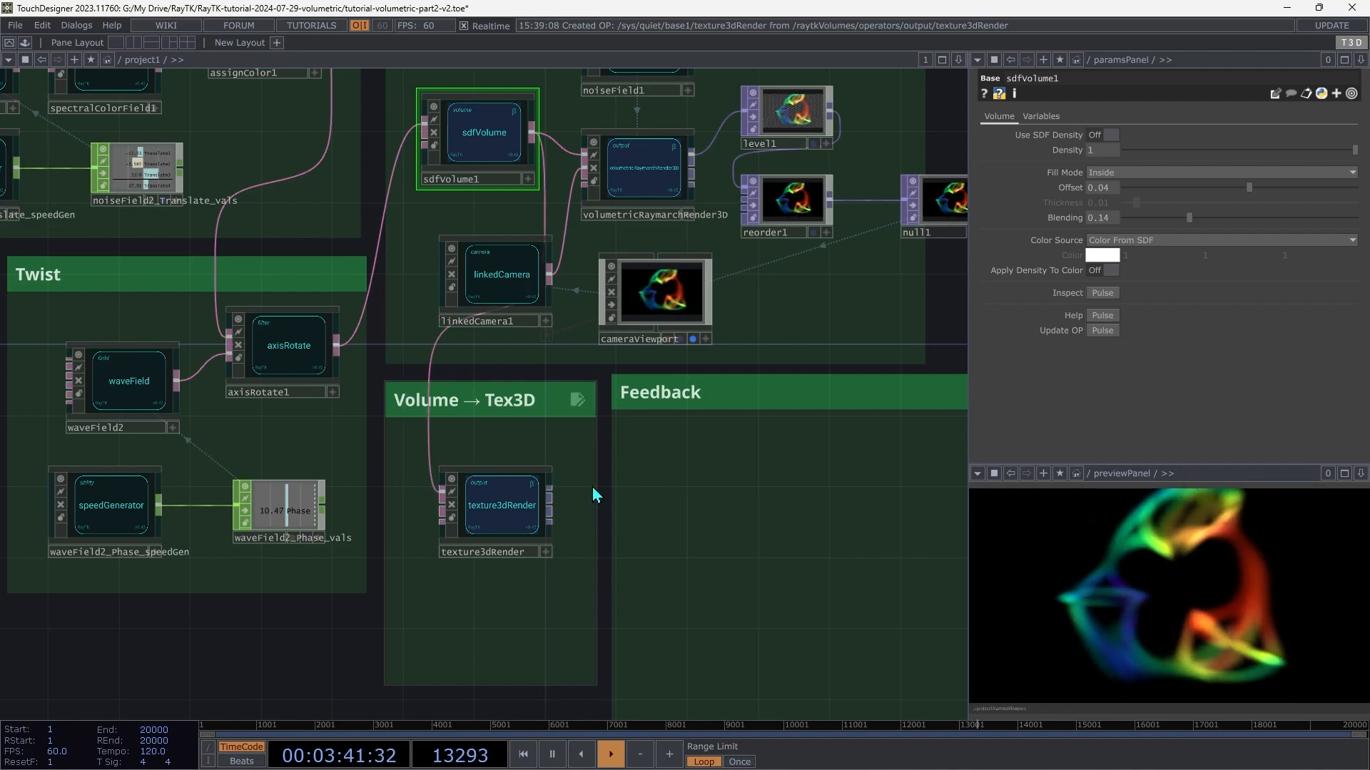
Attach a Null TOP to texture3dRender's first output and place it inside the Feedback group.
left_click(550, 494)
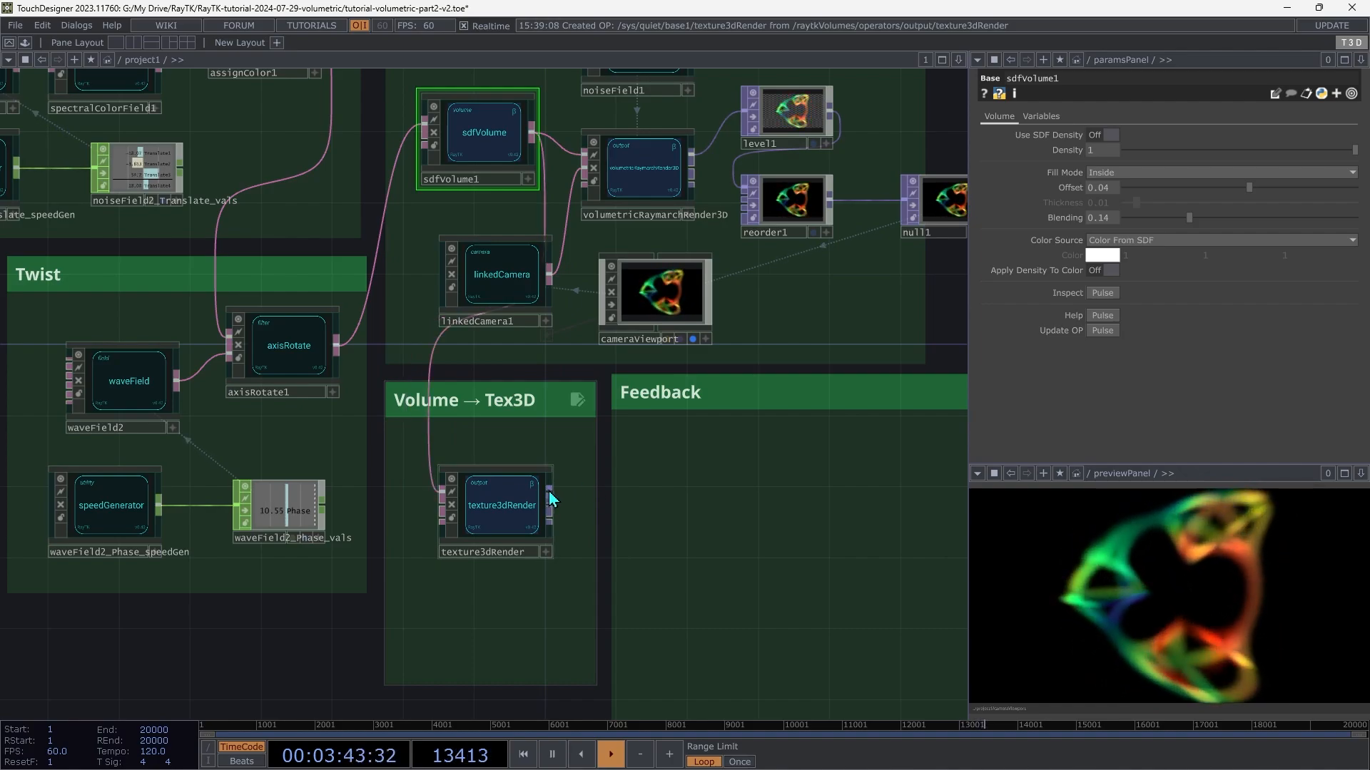
left_click(745, 485)
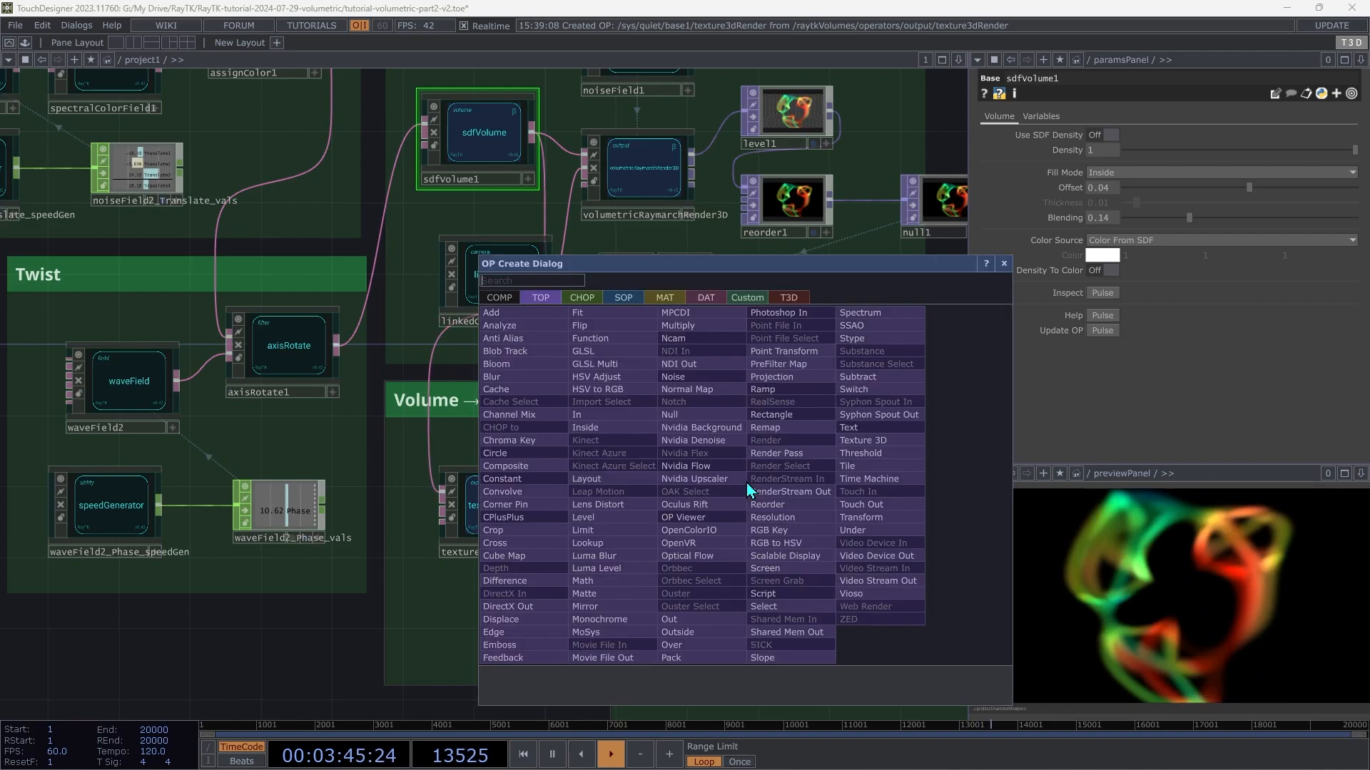
left_click(697, 416)
left_click(685, 503)
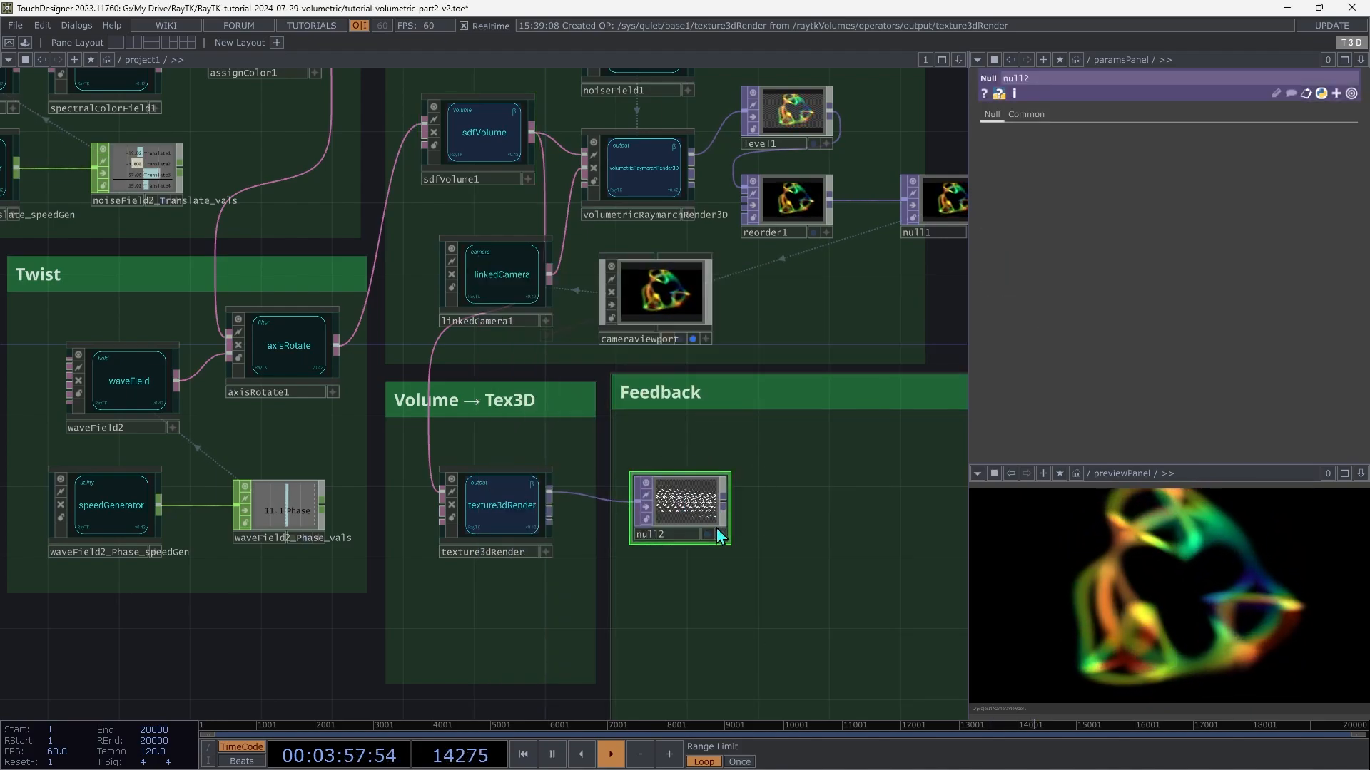
Display null2 in the preview pane and examine the 3D texture's slices up close.
right_click(685, 499)
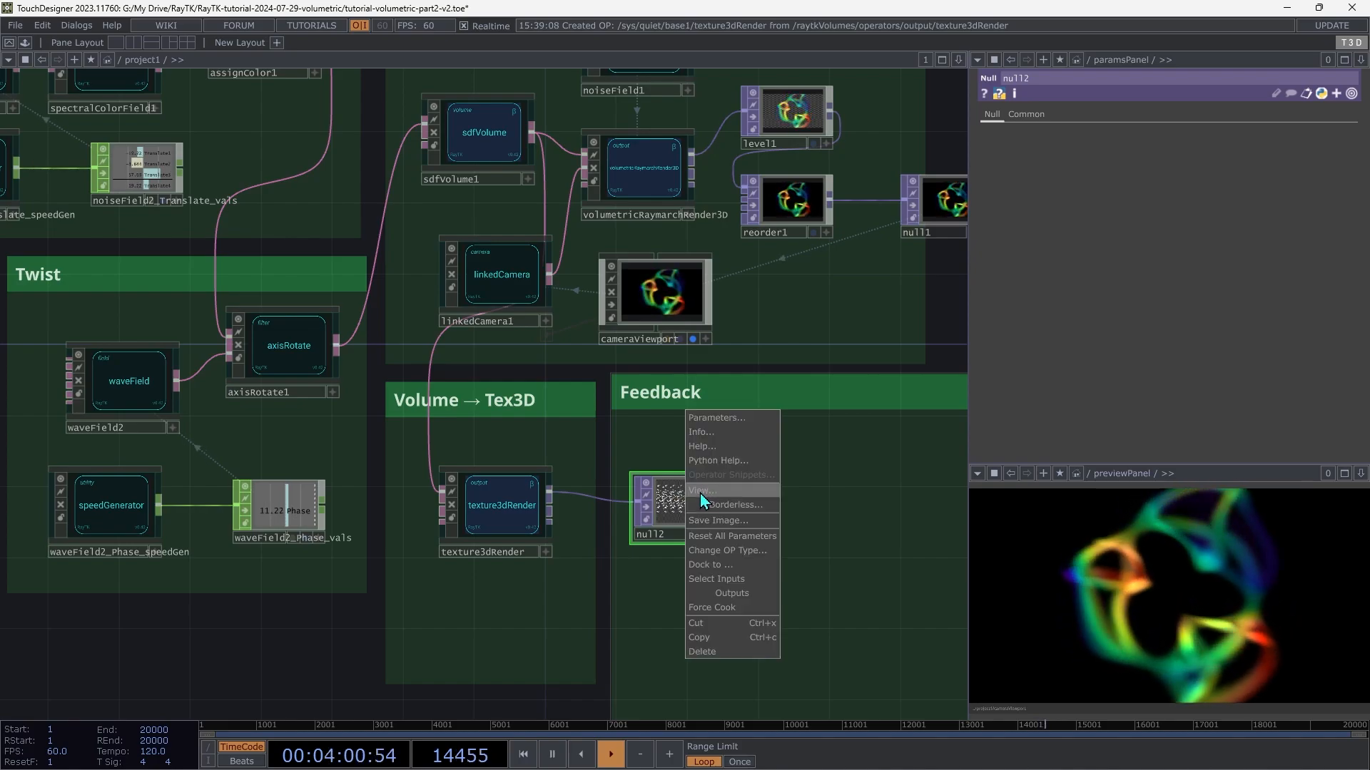
left_click(671, 514)
left_click_drag(670, 514, 1166, 635)
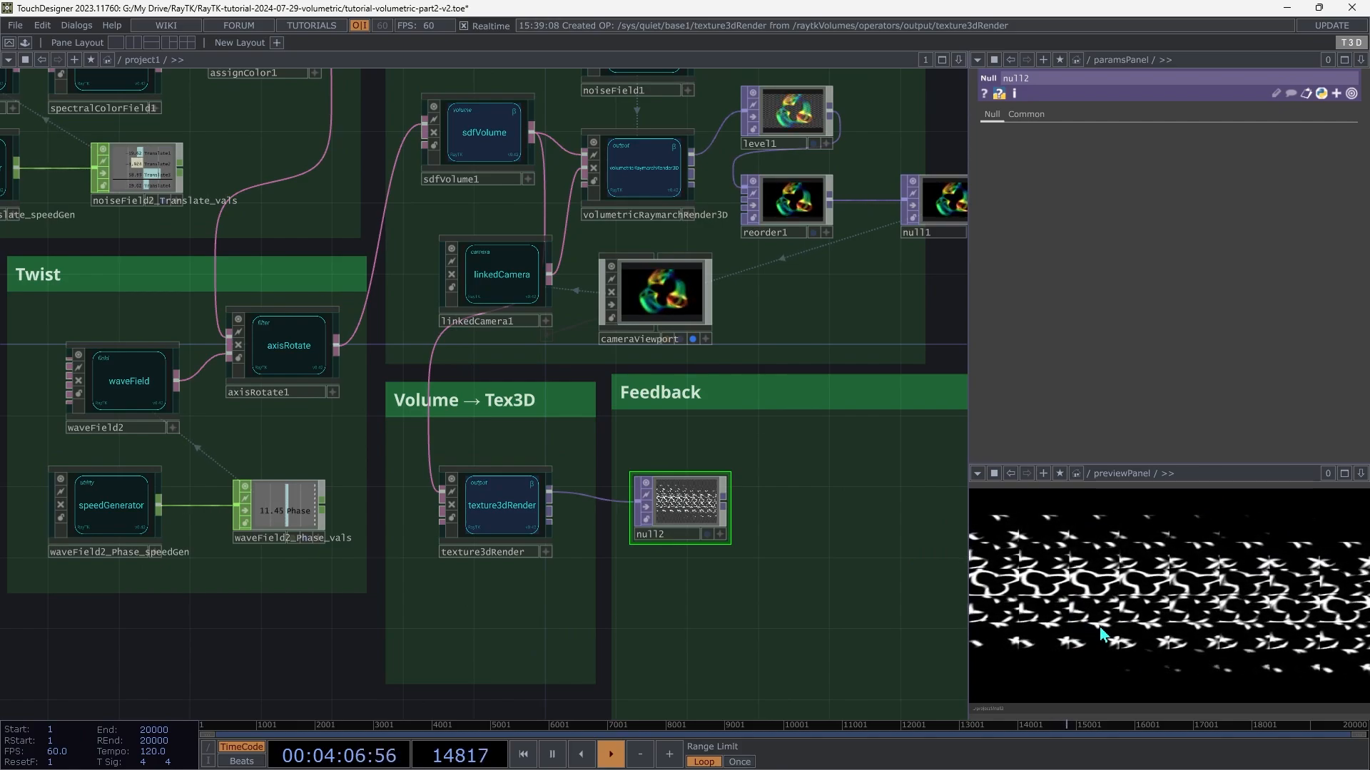
middle_click_drag(1115, 647, 1085, 496)
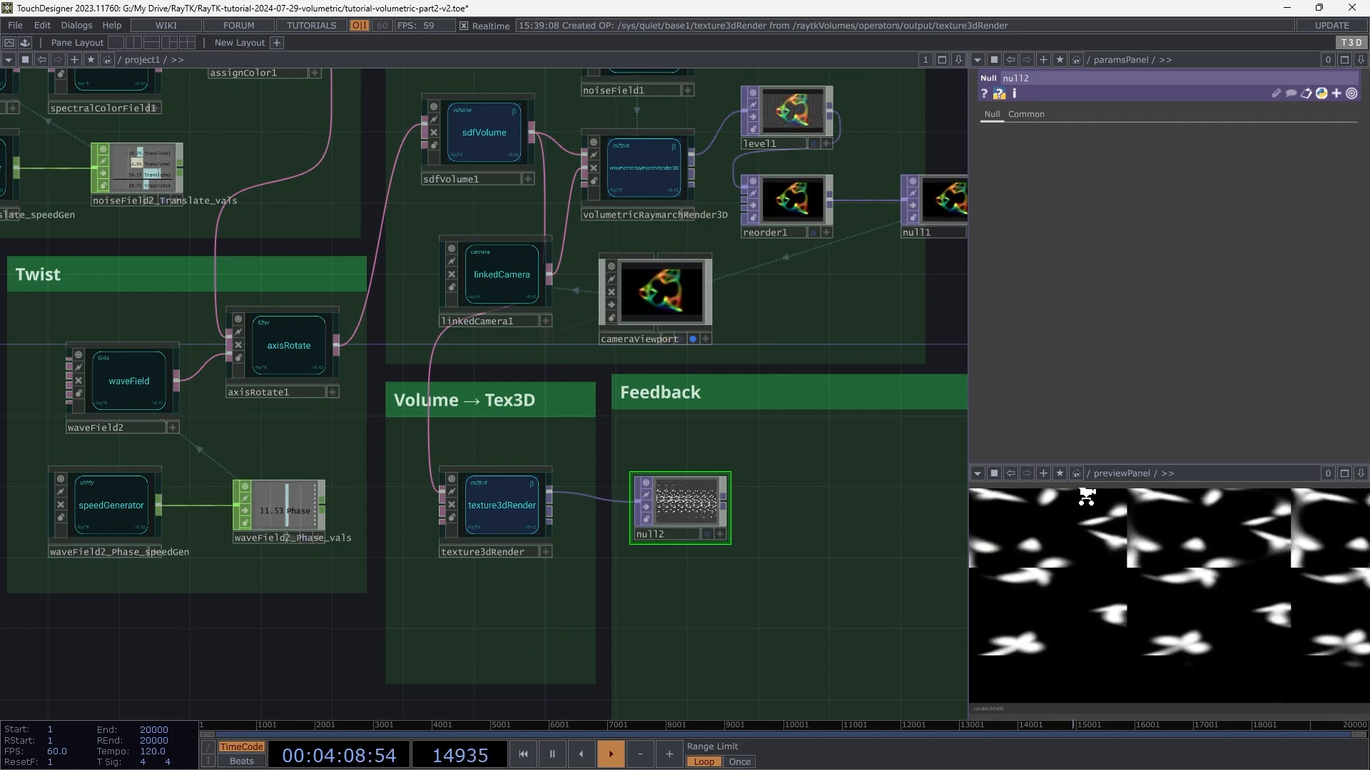
left_click_drag(1086, 497, 1132, 612)
middle_click_drag(1131, 611, 1150, 659)
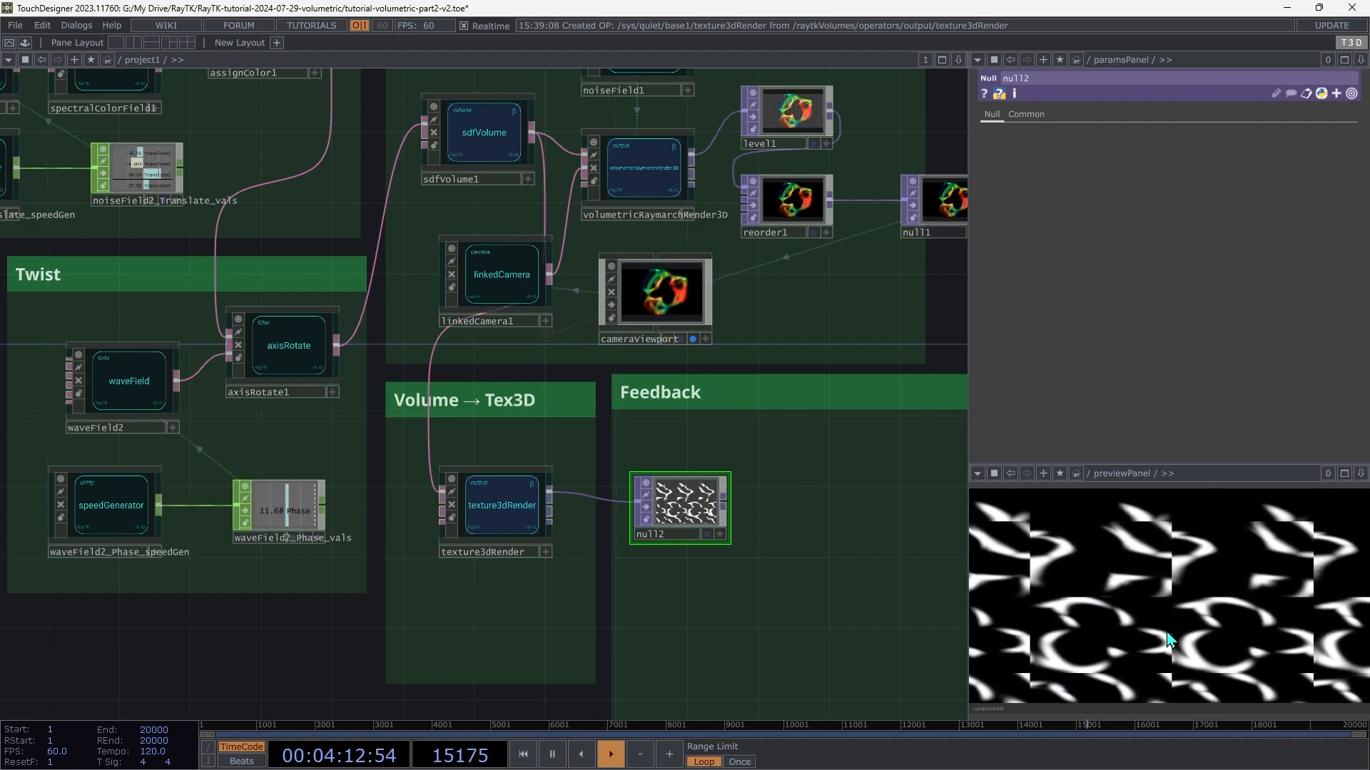
left_click_drag(1184, 640, 1213, 556)
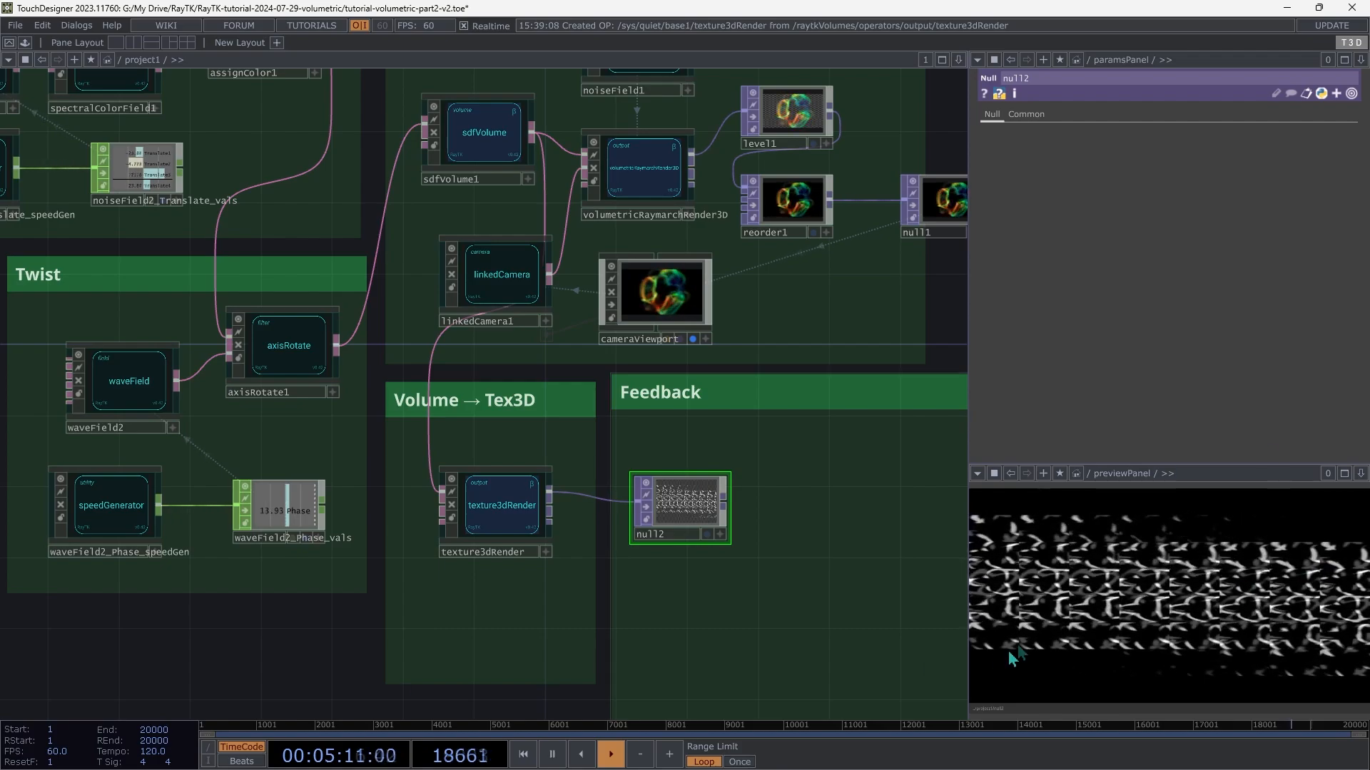
Set texture3dRender's Volume Size to 1.7 on all three axes and inspect the slices in the preview.
left_click(508, 512)
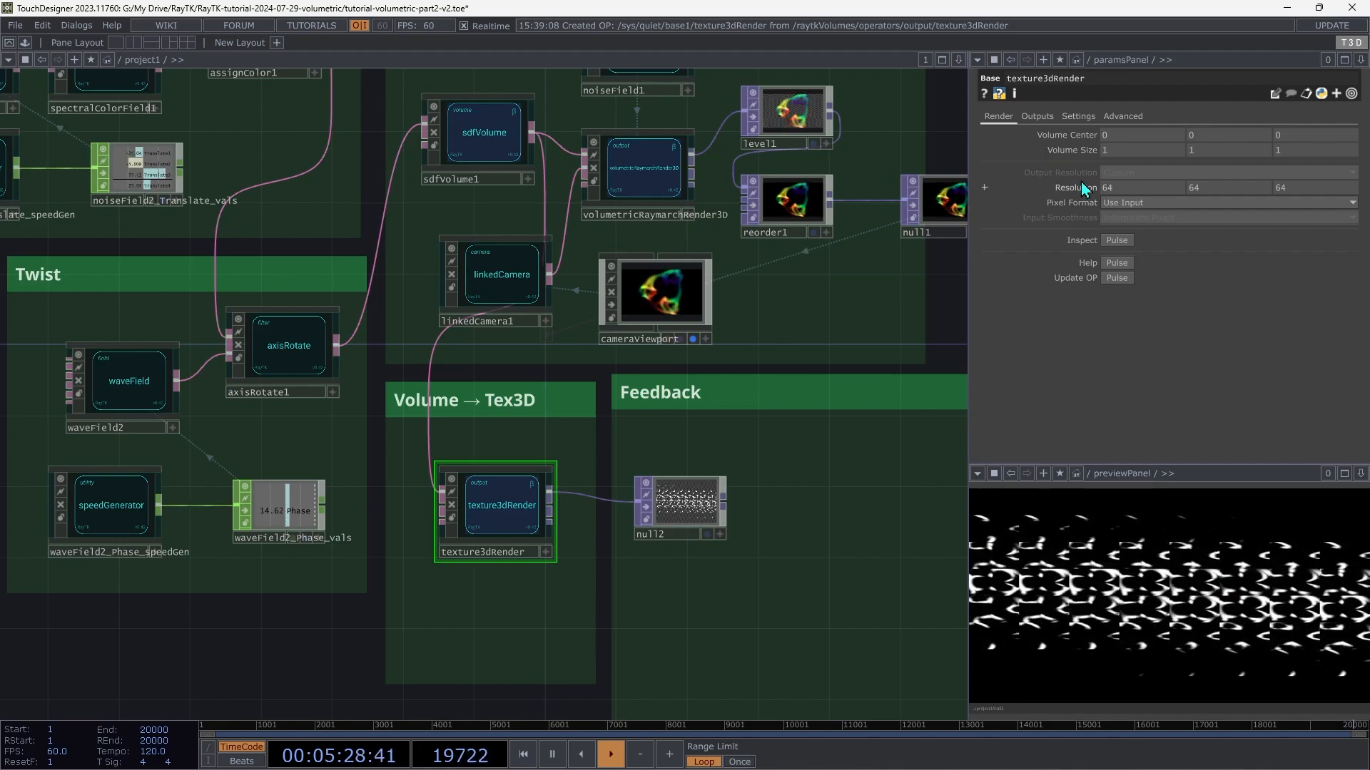
left_click_drag(1064, 151, 1066, 127)
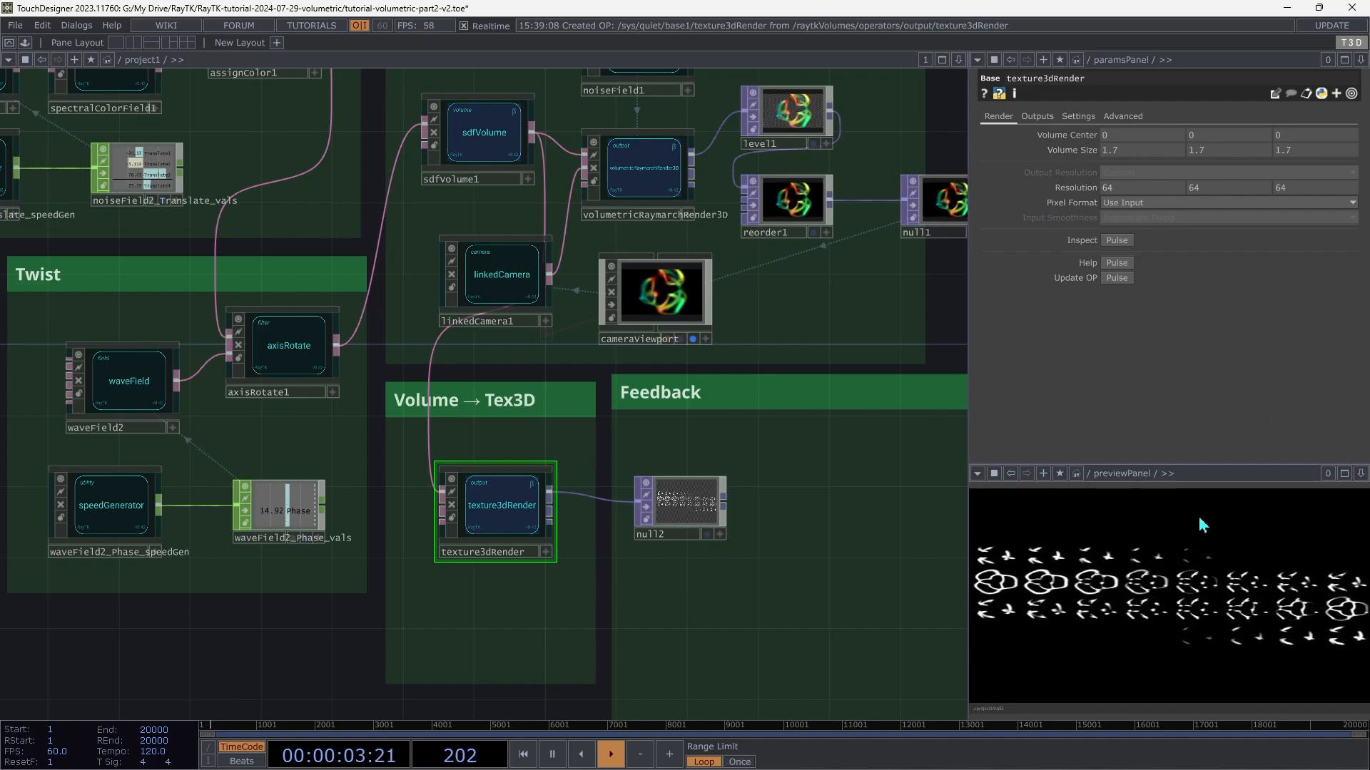
middle_click_drag(1064, 661, 1070, 555)
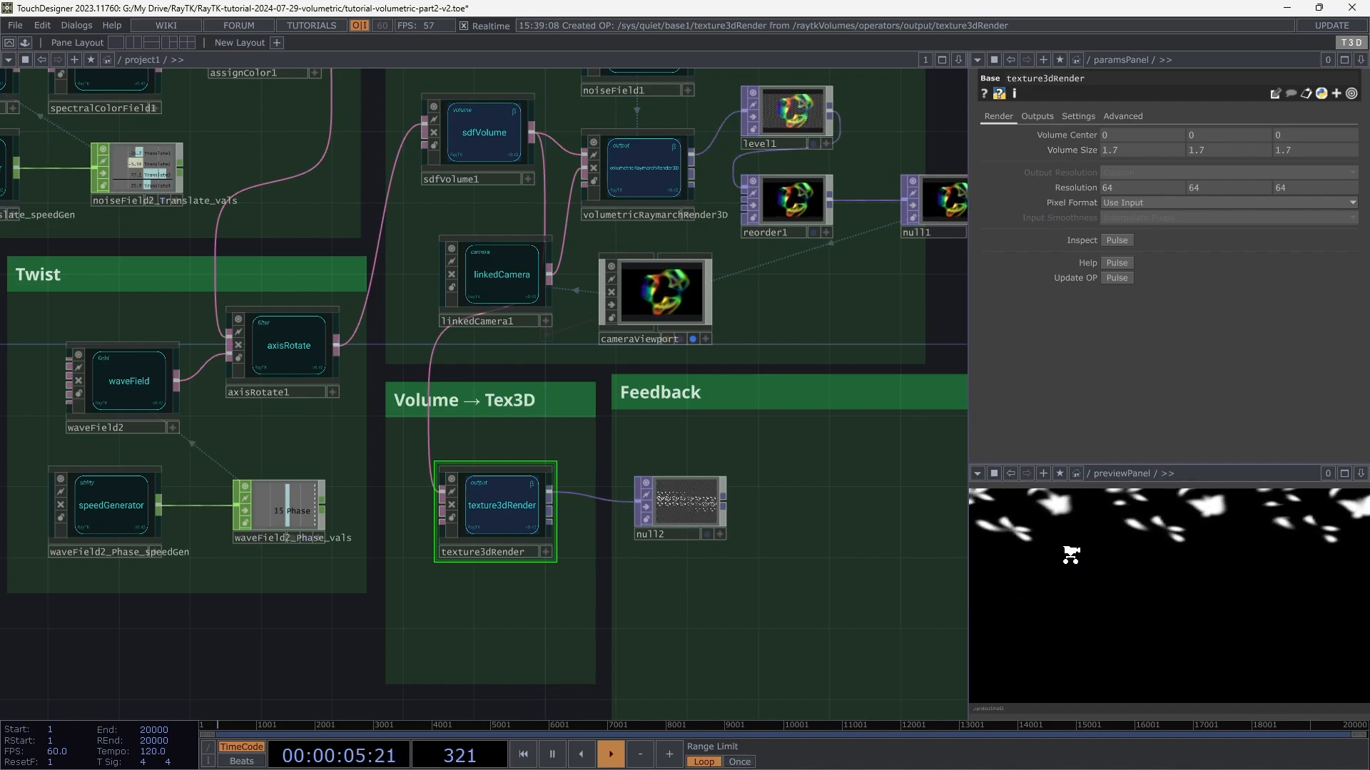
left_click_drag(1178, 632, 1257, 712)
left_click_drag(1131, 611, 1177, 766)
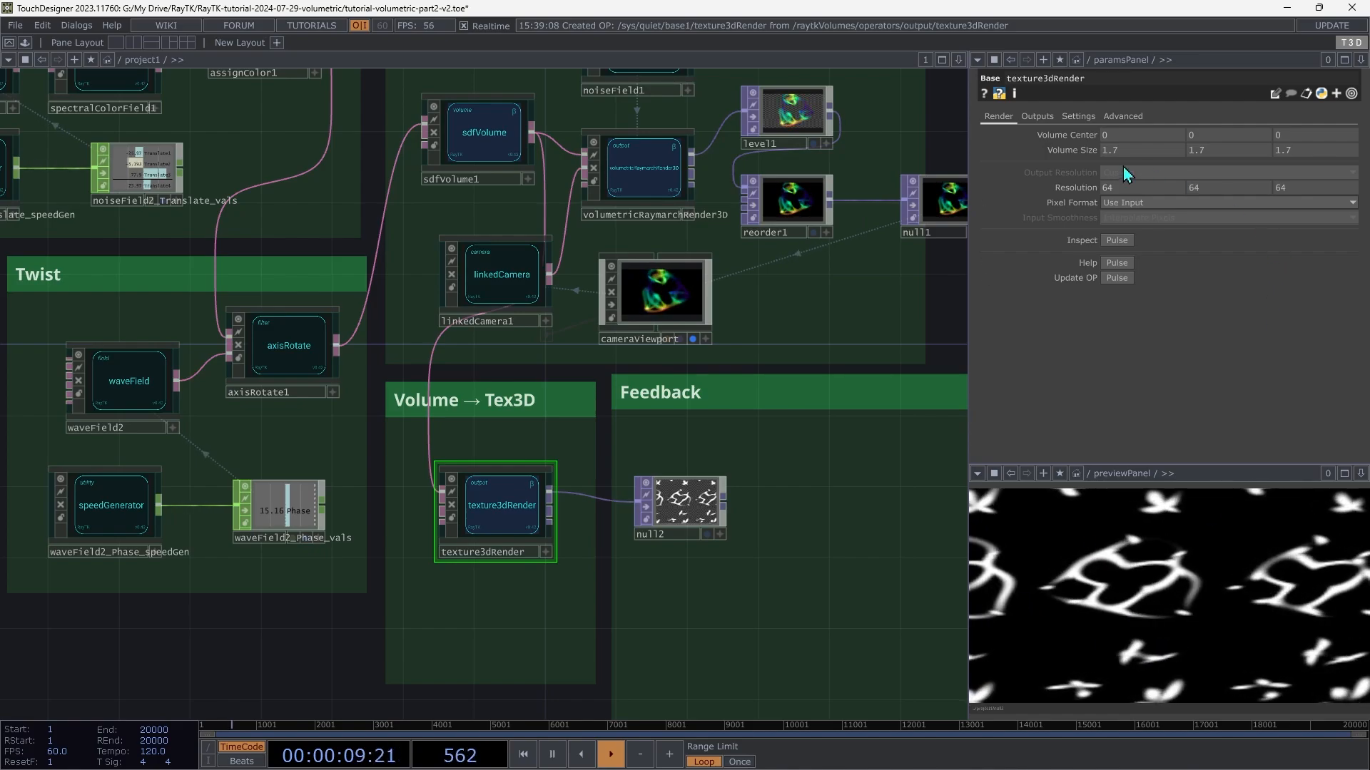
Set texture3dRender's Z Volume Size to 0.8 and save the project.
mouse_move(1080, 155)
middle_mouse_down()
mouse_move(1092, 157)
mouse_move(1079, 130)
mouse_move(1029, 130)
mouse_move(1076, 123)
mouse_move(1083, 164)
middle_mouse_up()
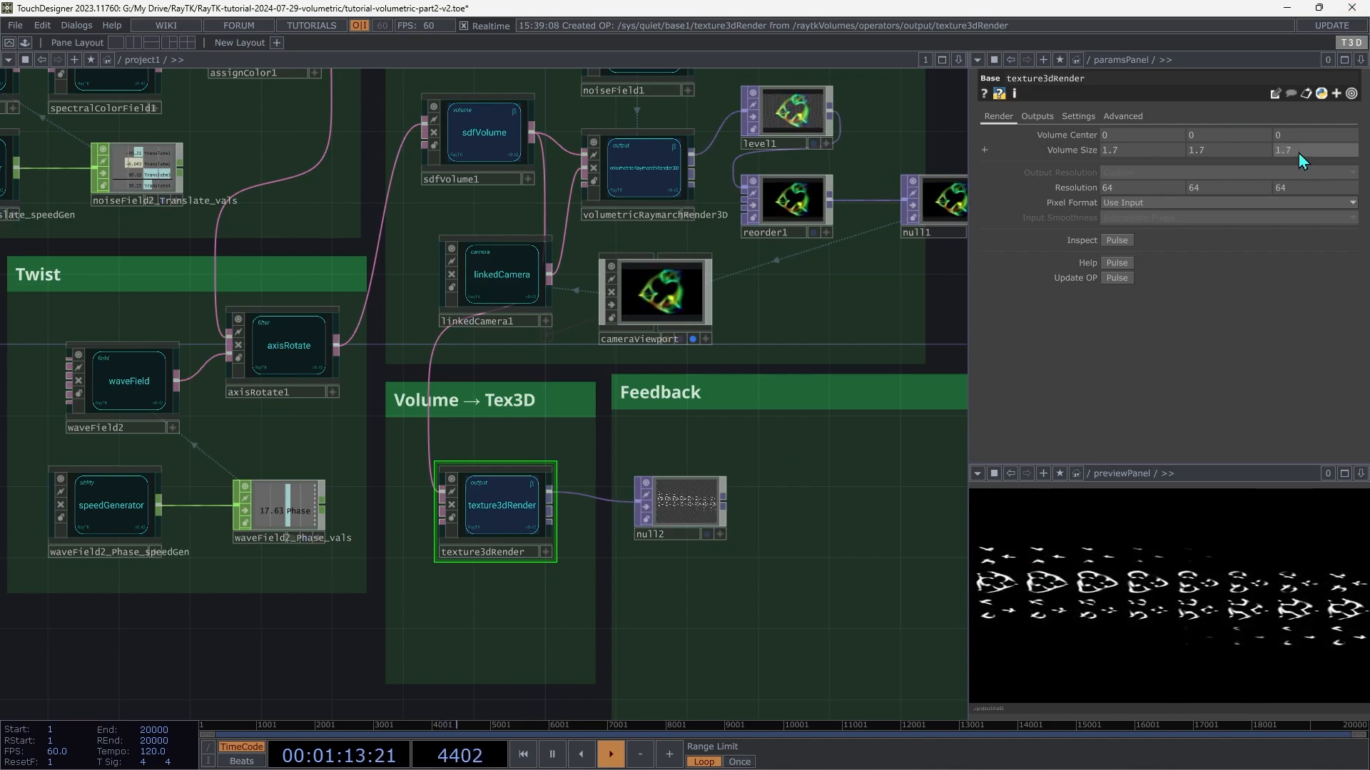
middle_click_drag(1299, 155, 1297, 129)
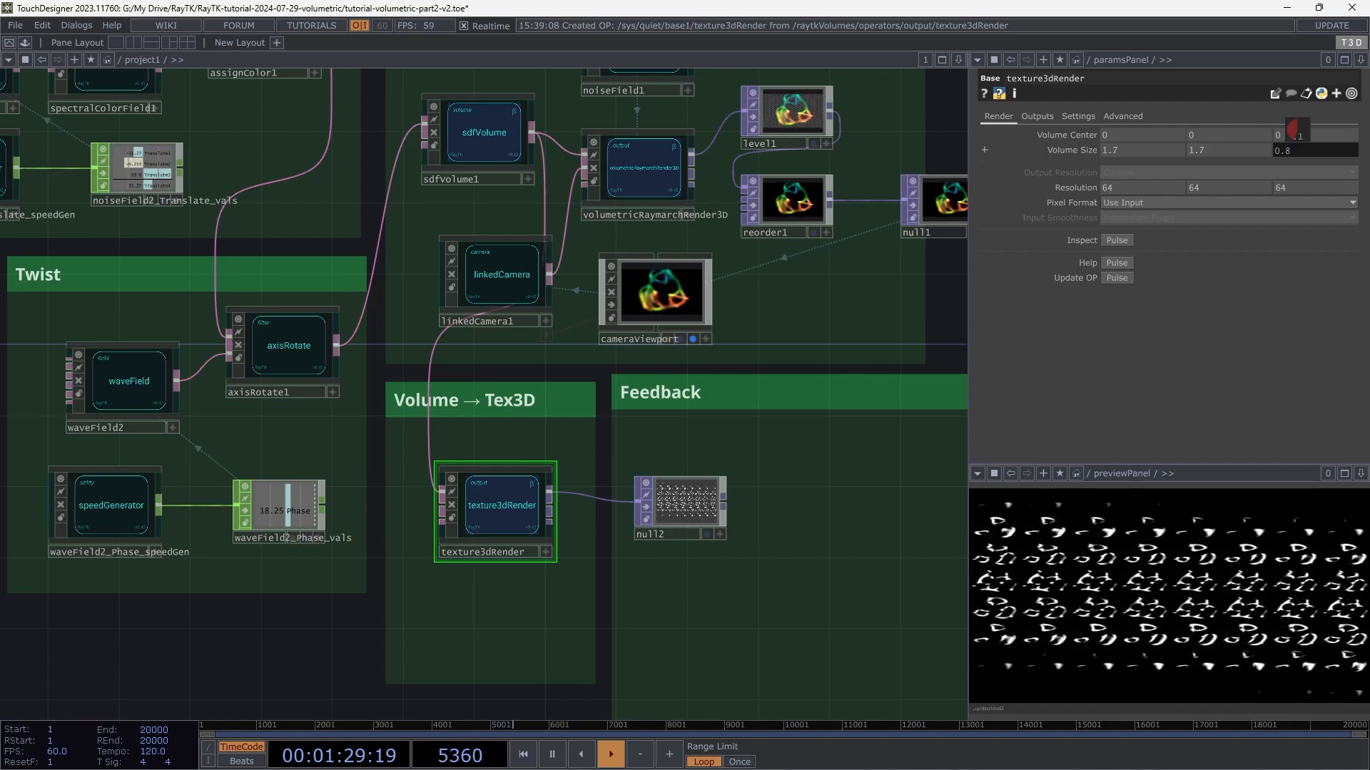
left_click_drag(1293, 130, 1292, 131)
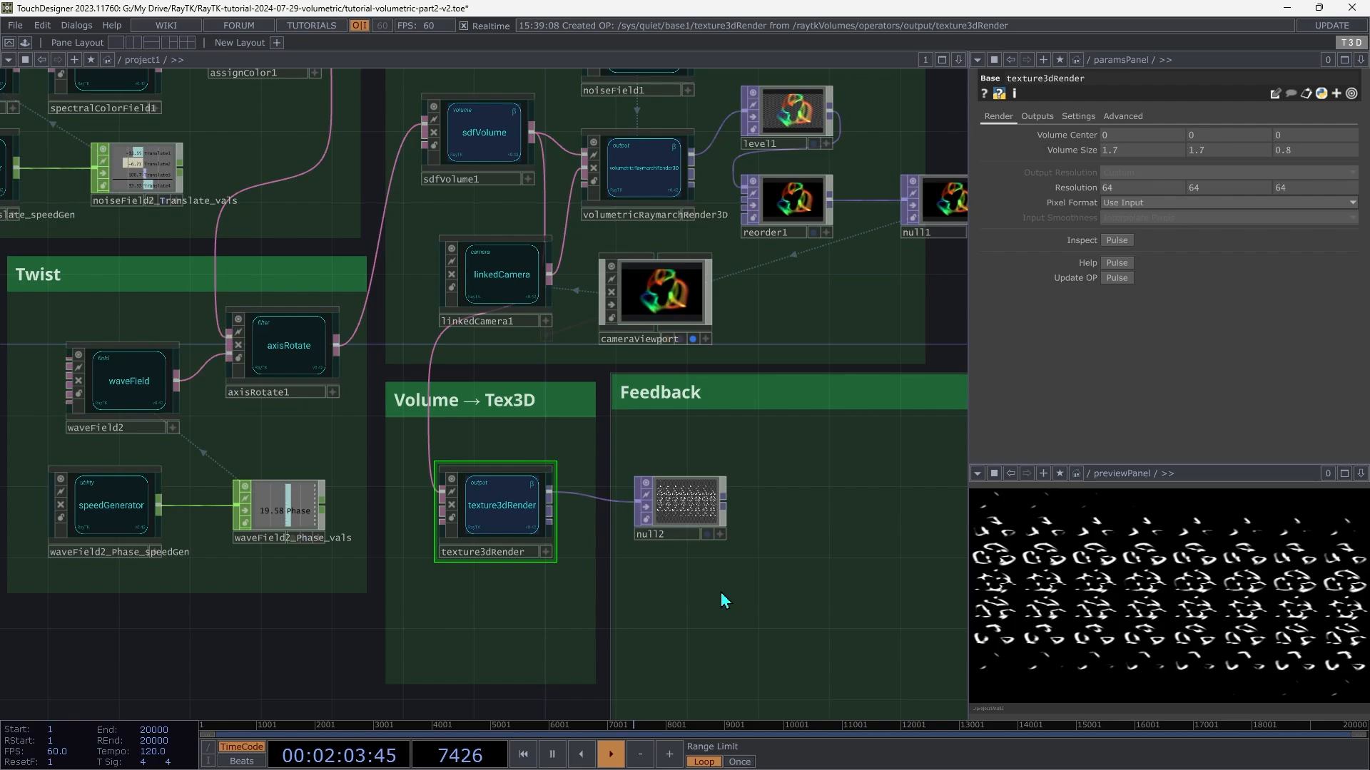
key("ctrl+s")
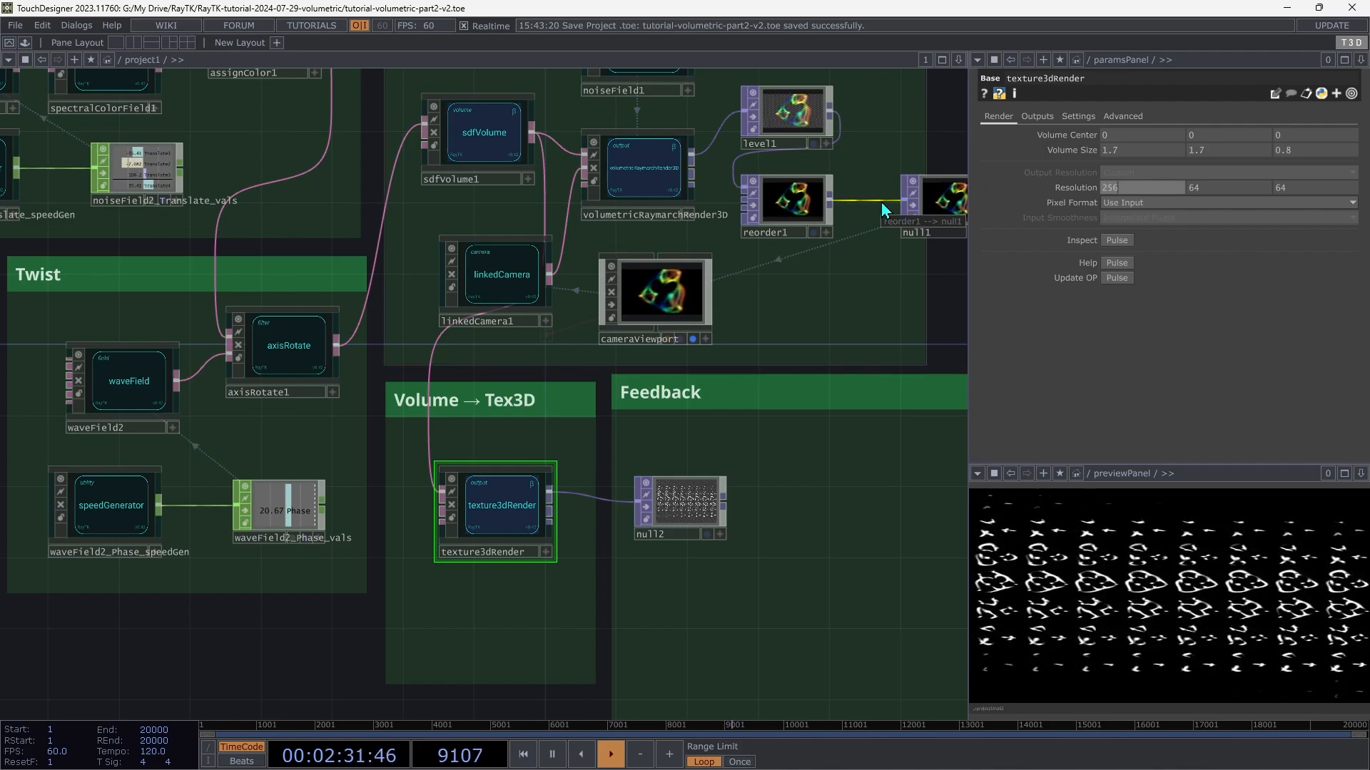
Set texture3dRender's Resolution to 256 × 256 × 128.
type("256")
key("Tab")
type("256")
key("Tab")
type("128")
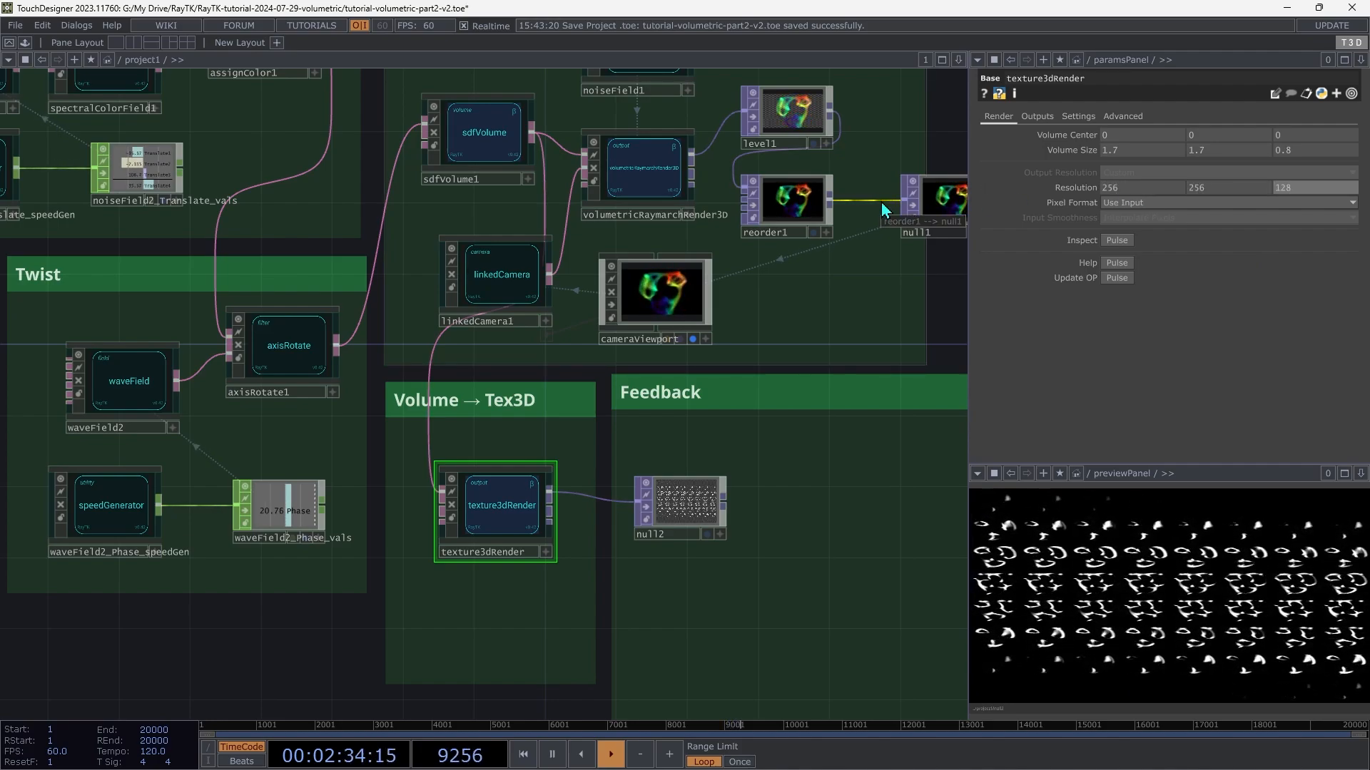
key("Tab")
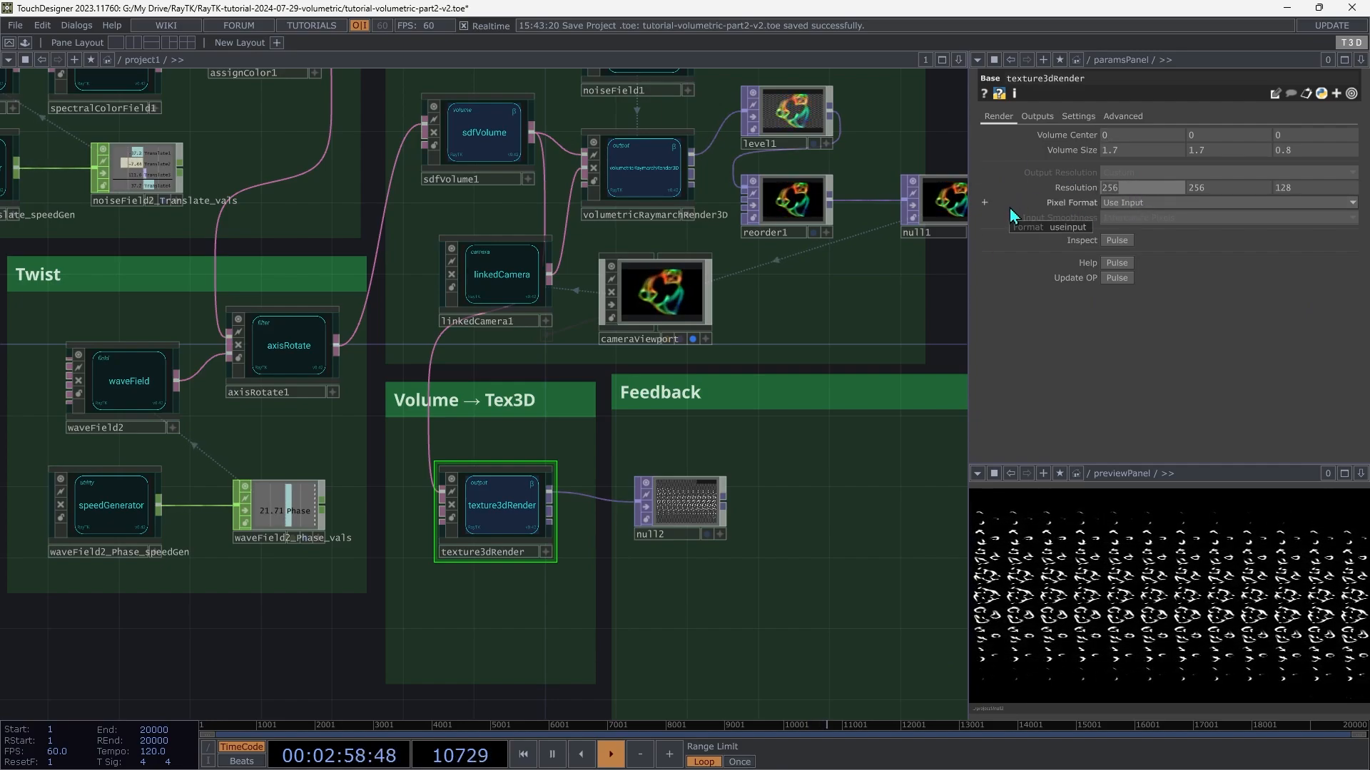
Set texture3dRender's Resolution to 300 × 300 × 150.
type("300")
key("Tab")
type("300")
key("Tab")
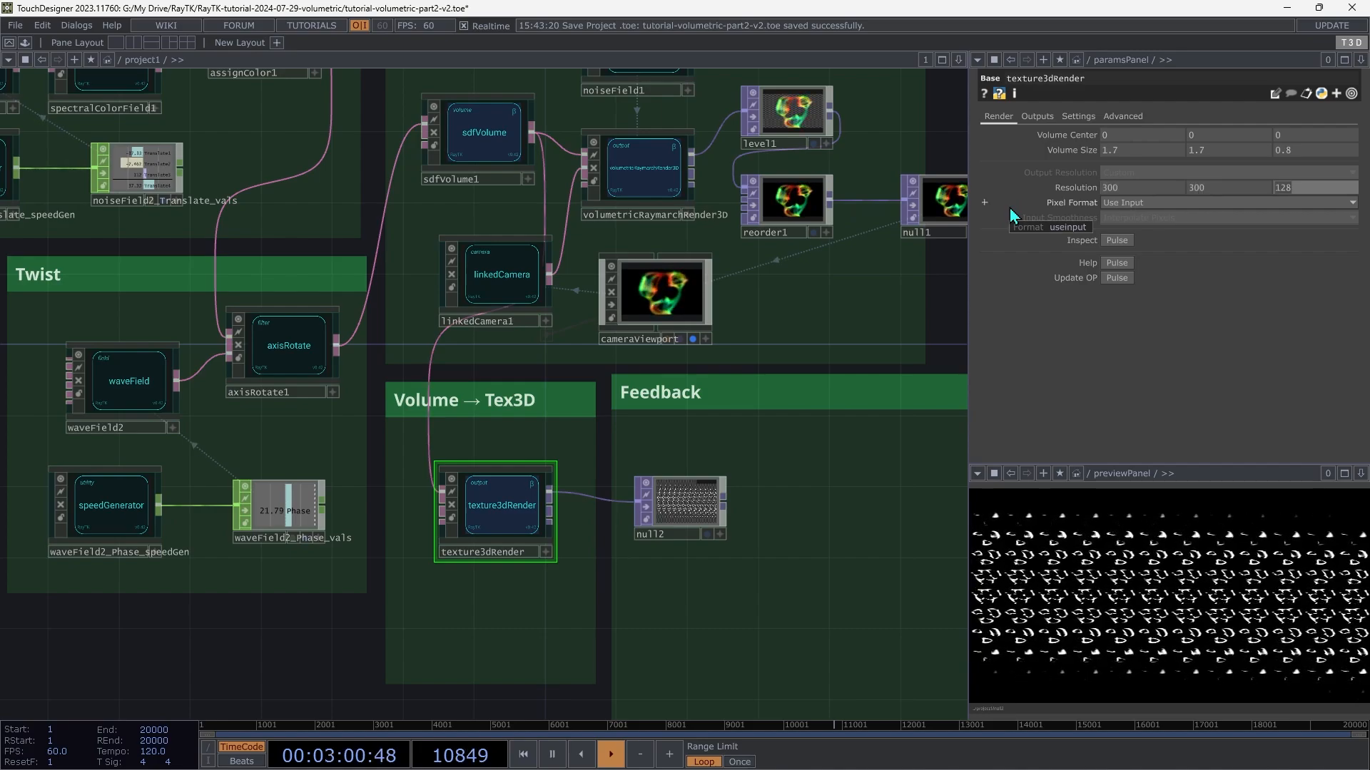
type("150")
key("Tab")
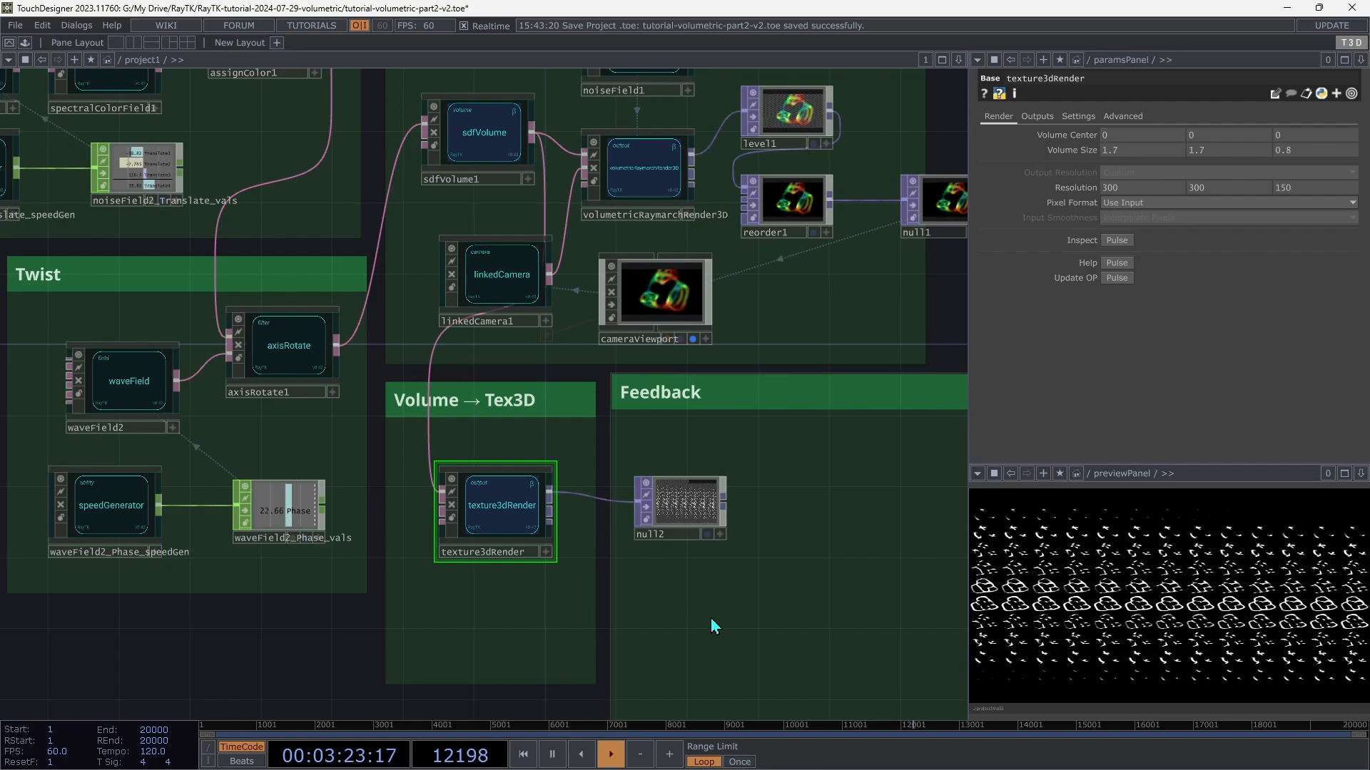
Add a Feedback TOP fed by null2, placed below and beside it in the Feedback group.
key("h")
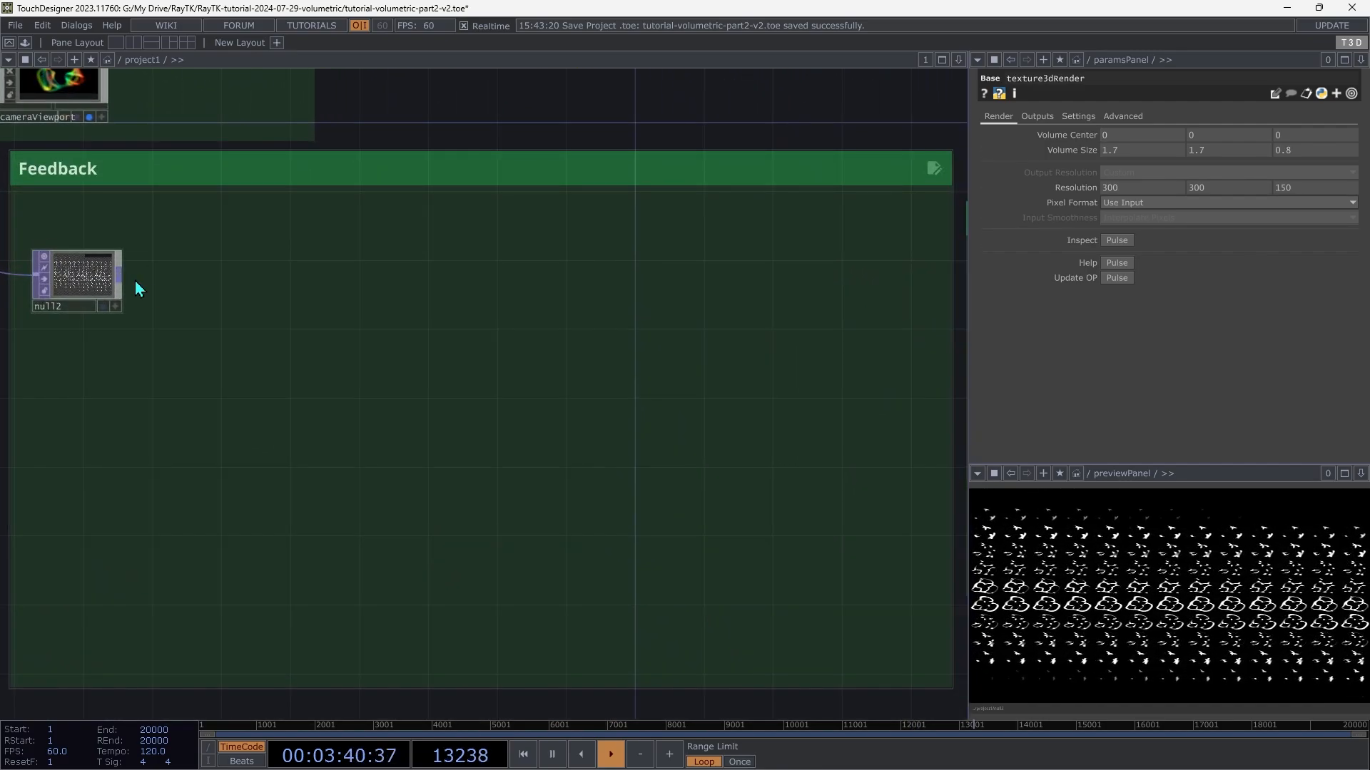
left_click_drag(132, 280, 264, 328)
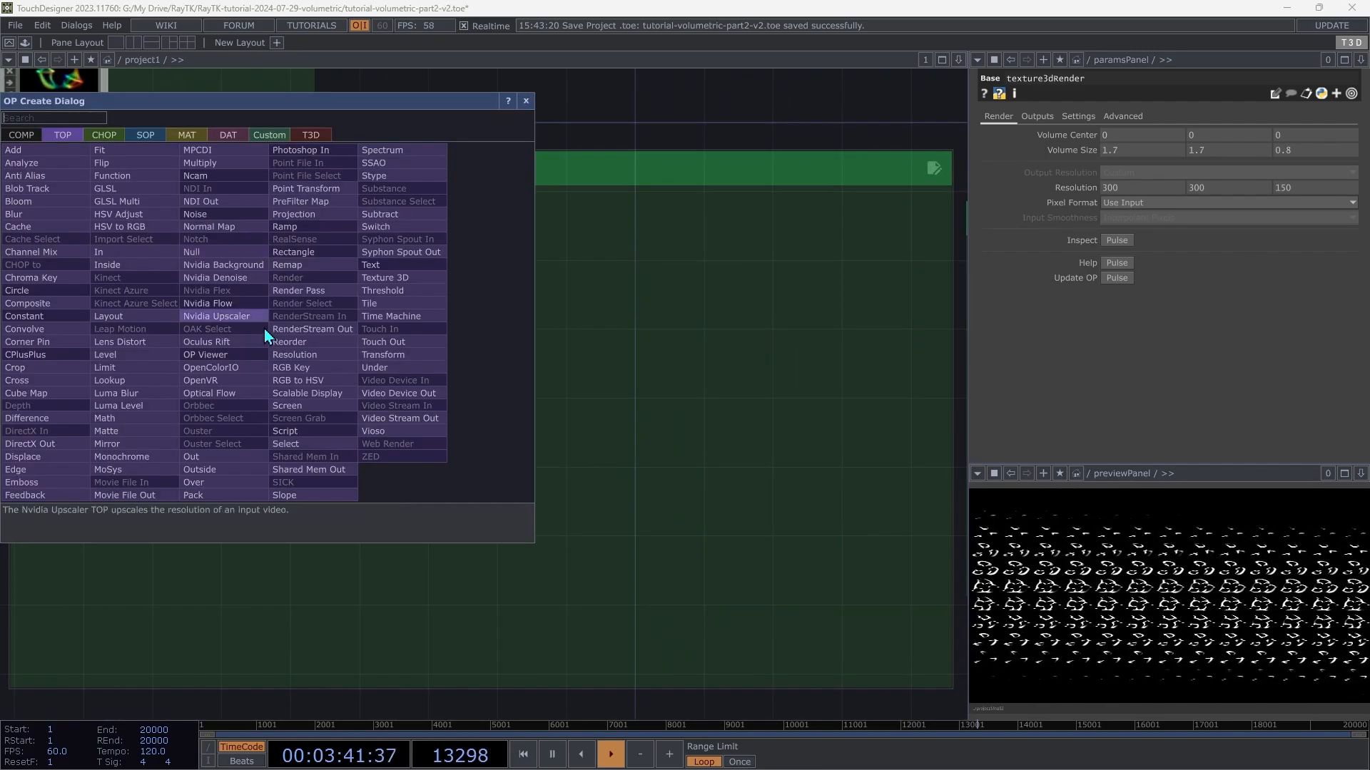
type("fee")
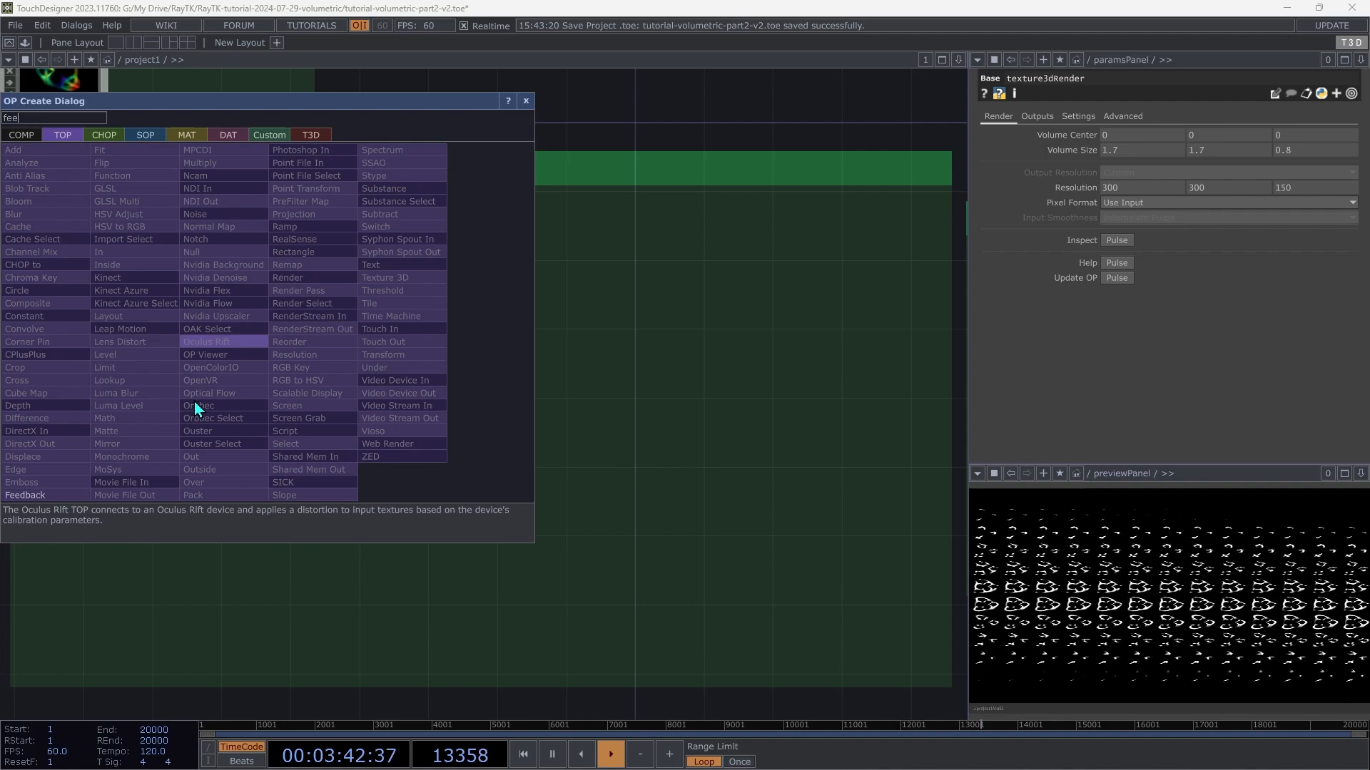
left_click(60, 500)
left_click(319, 423)
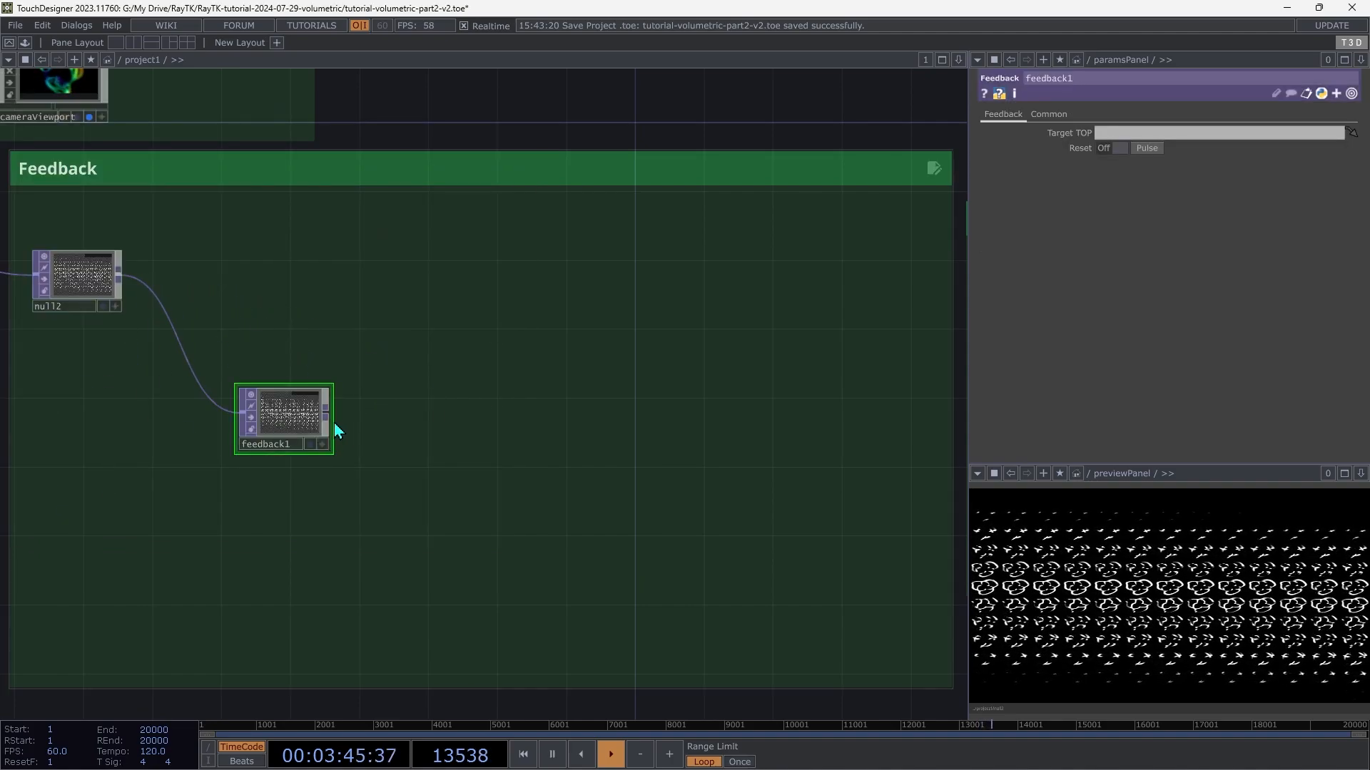
Add a Null TOP after feedback1 in the Feedback group and assign it as feedback1's Target TOP.
left_click(455, 463)
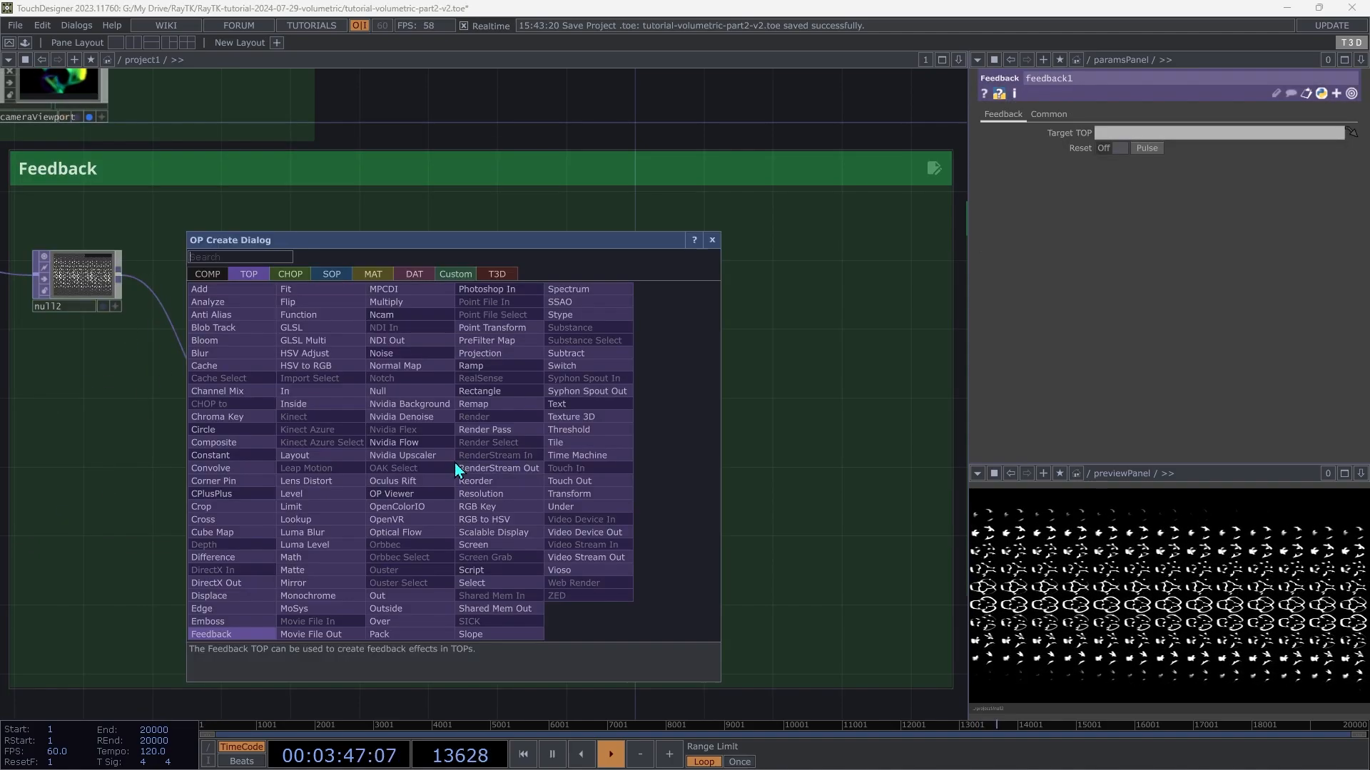
left_click(383, 394)
left_click(611, 316)
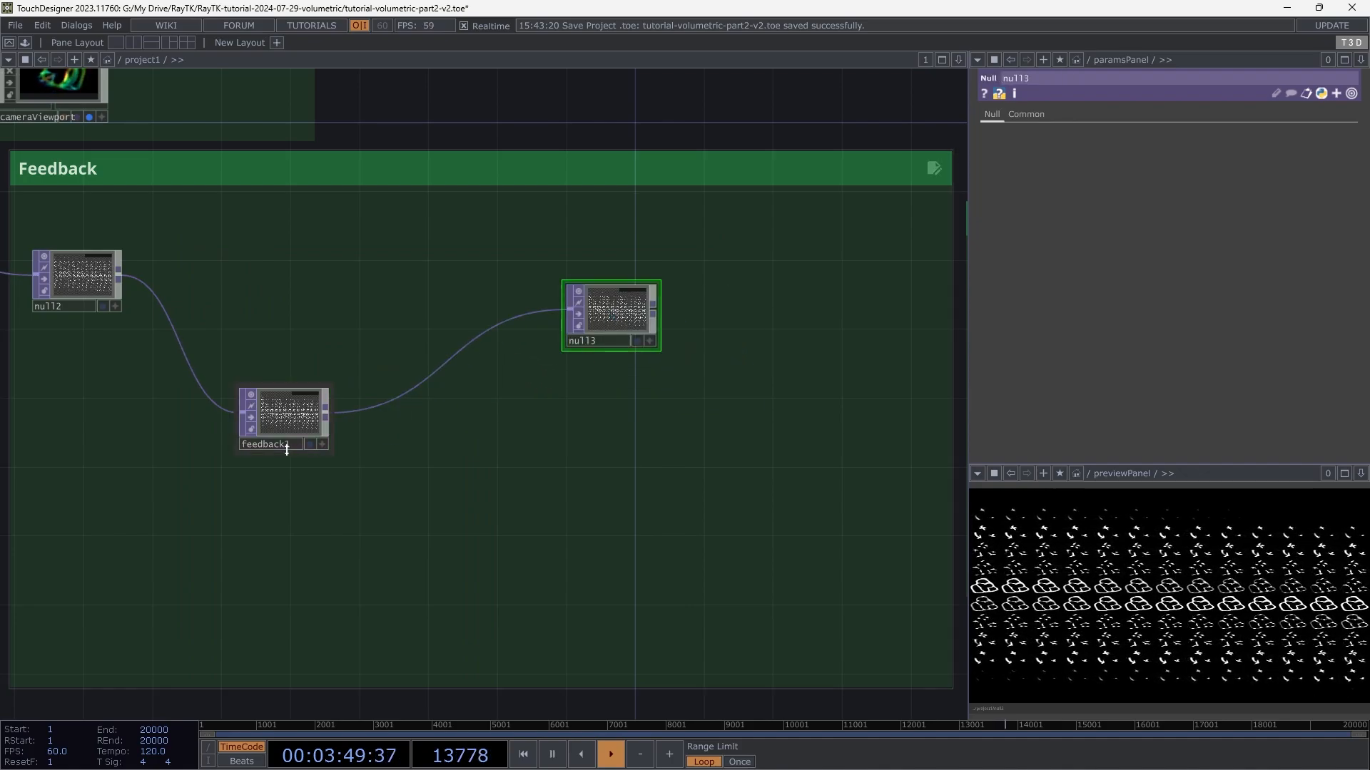
left_click(282, 416)
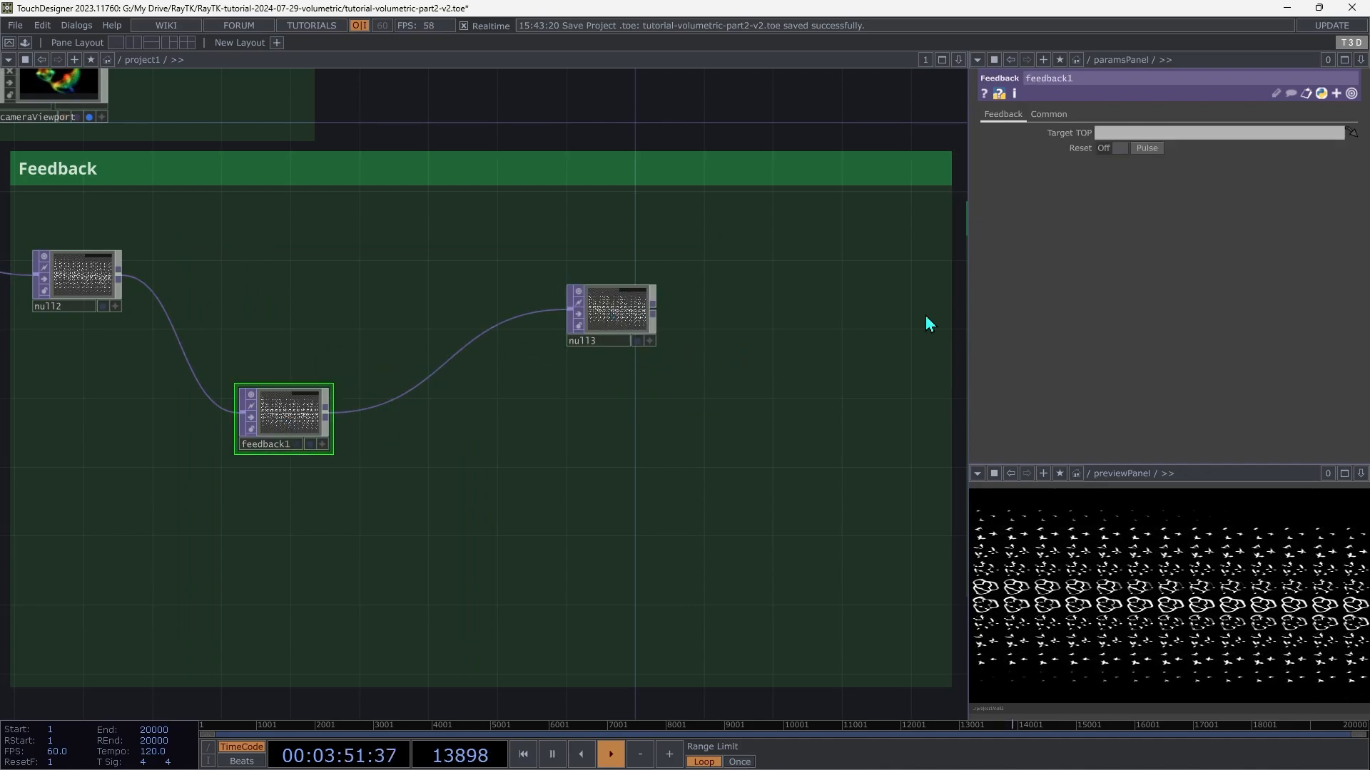
left_click_drag(639, 319, 1128, 141)
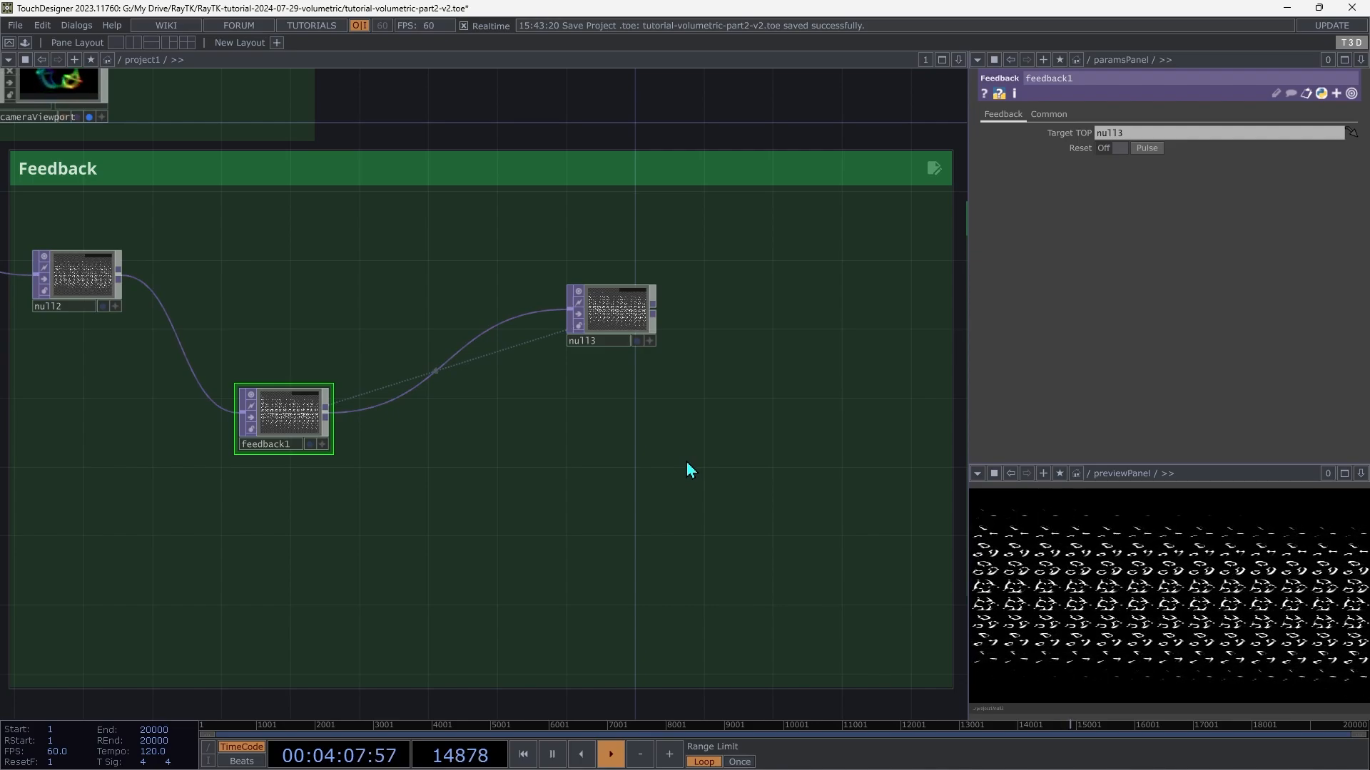
Insert a T3D Math operator between feedback1 and null3 and set its Multiply to 0.9.
key("Tab")
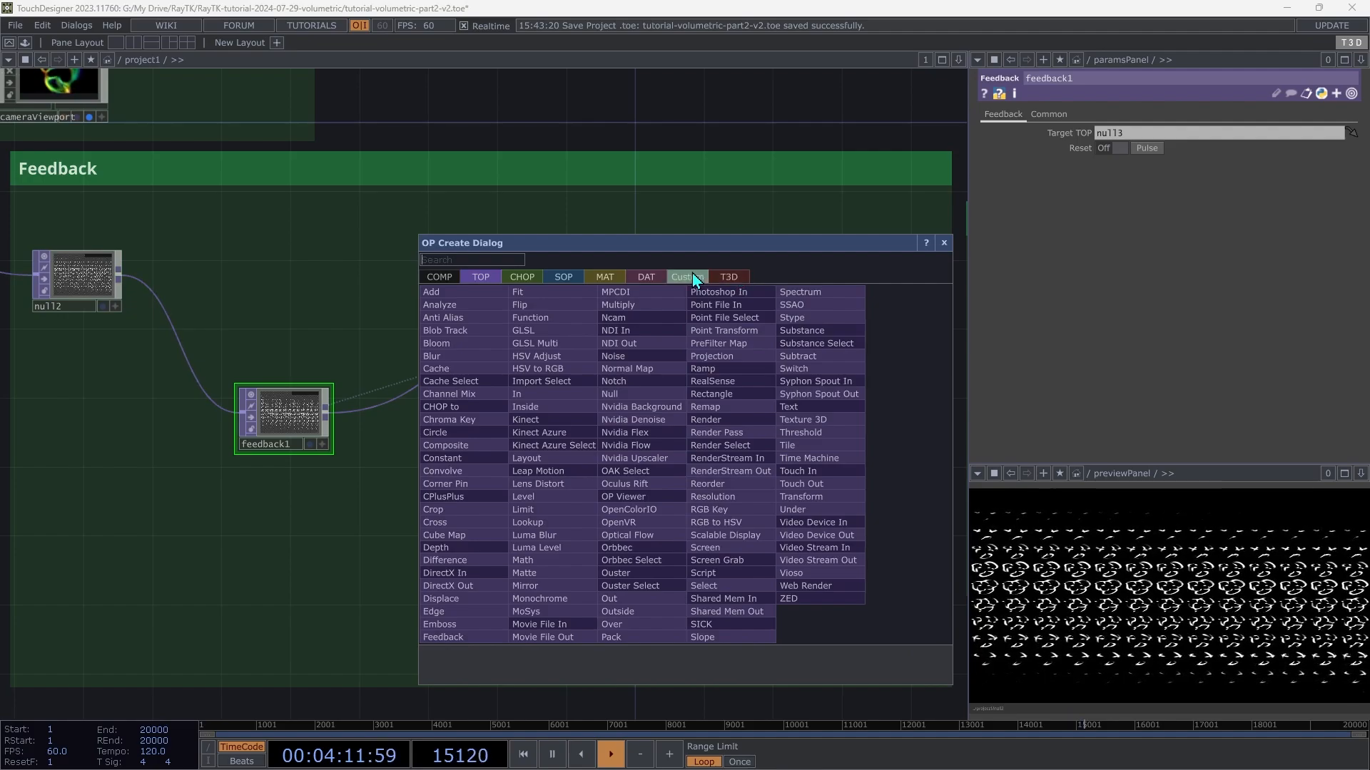
left_click(728, 279)
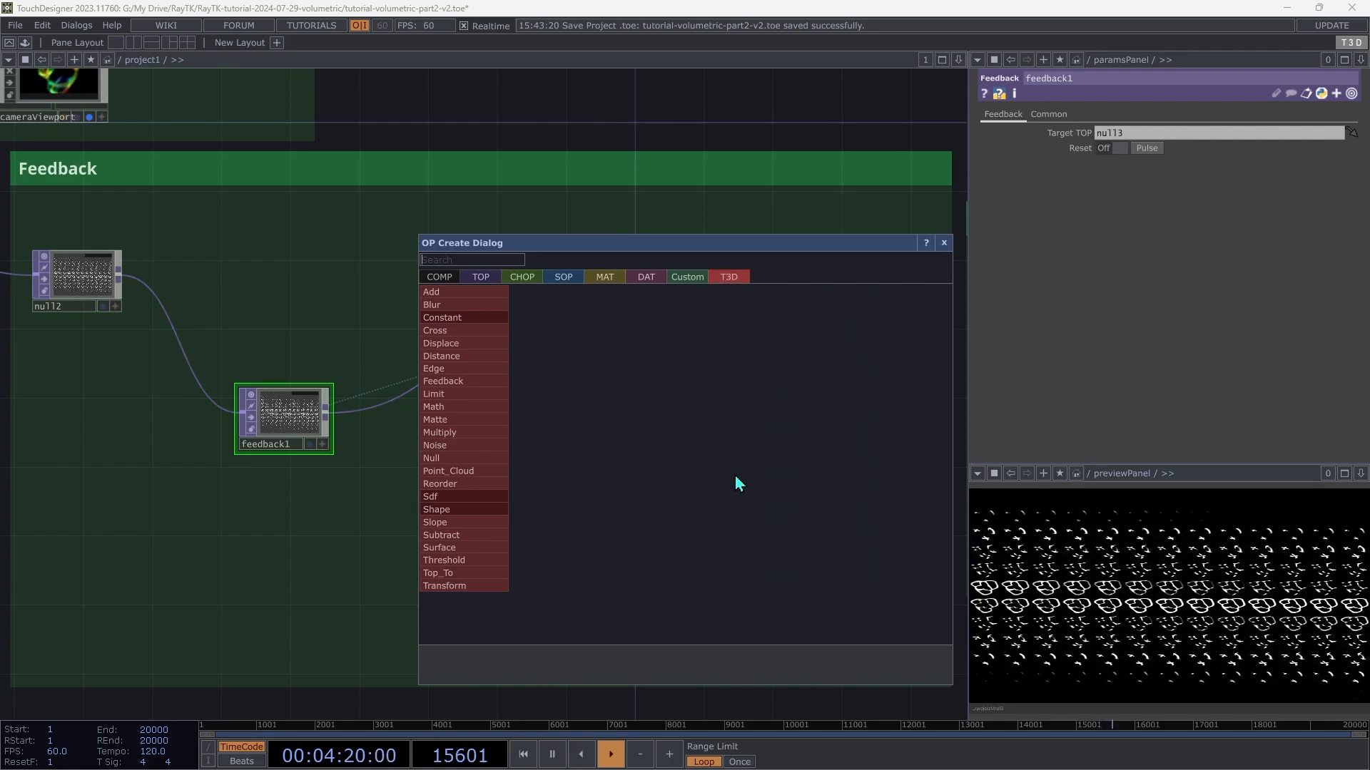
left_click(448, 405)
left_click(481, 443)
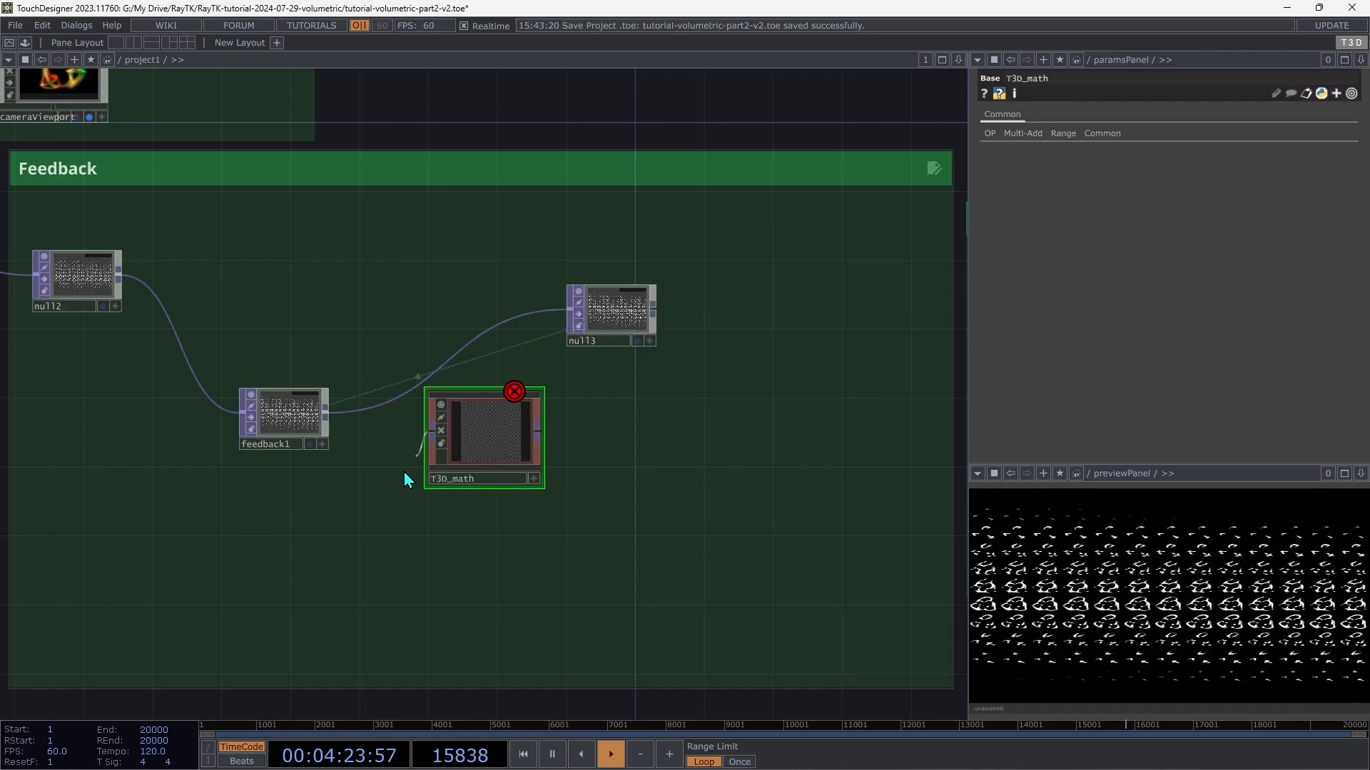
left_click_drag(341, 450, 326, 420)
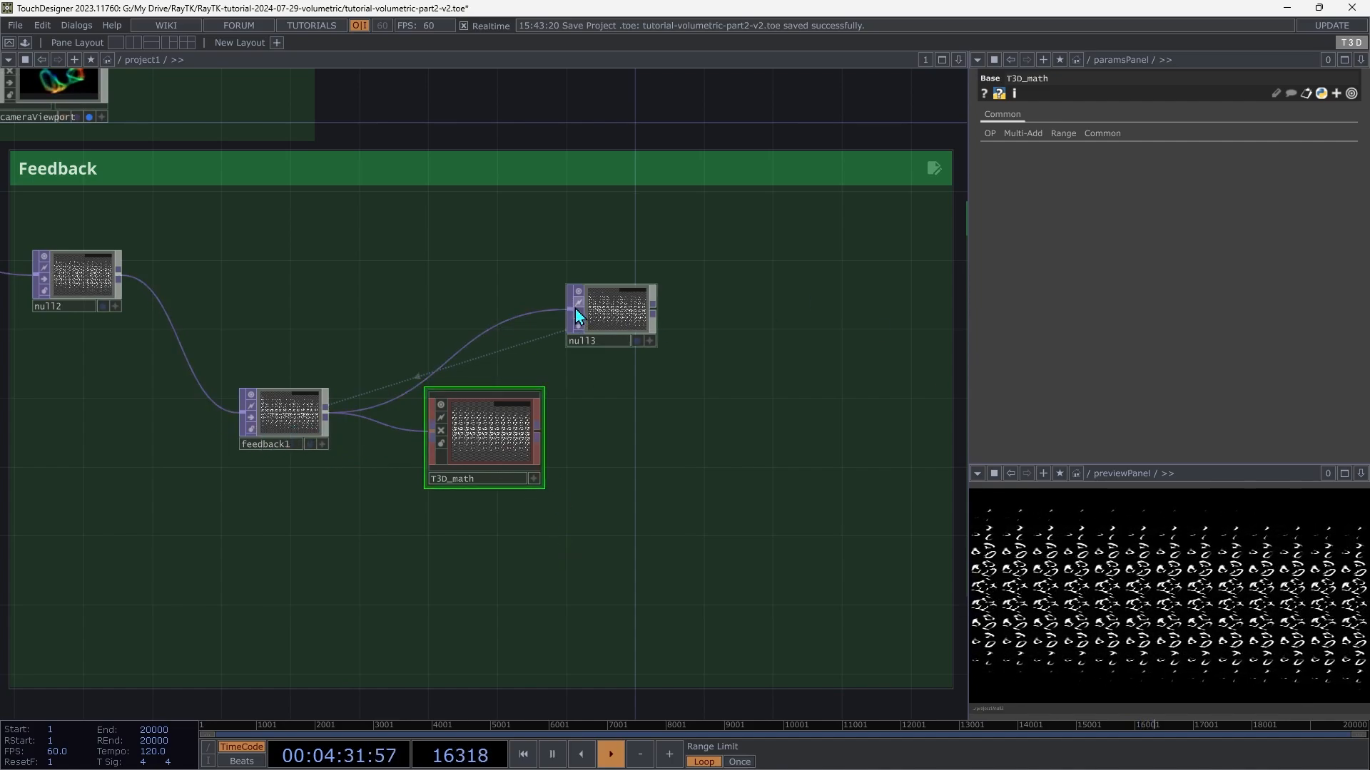
left_click_drag(571, 310, 541, 432)
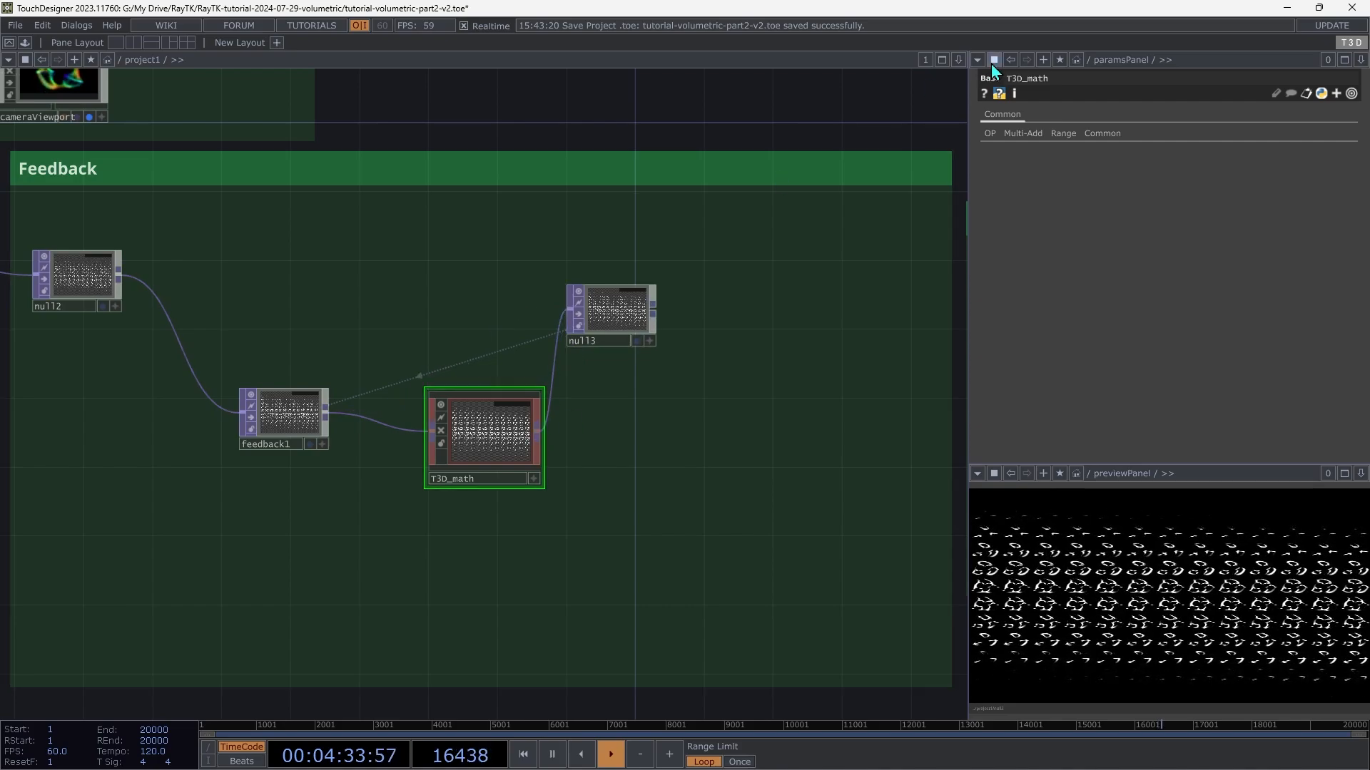
left_click(1023, 134)
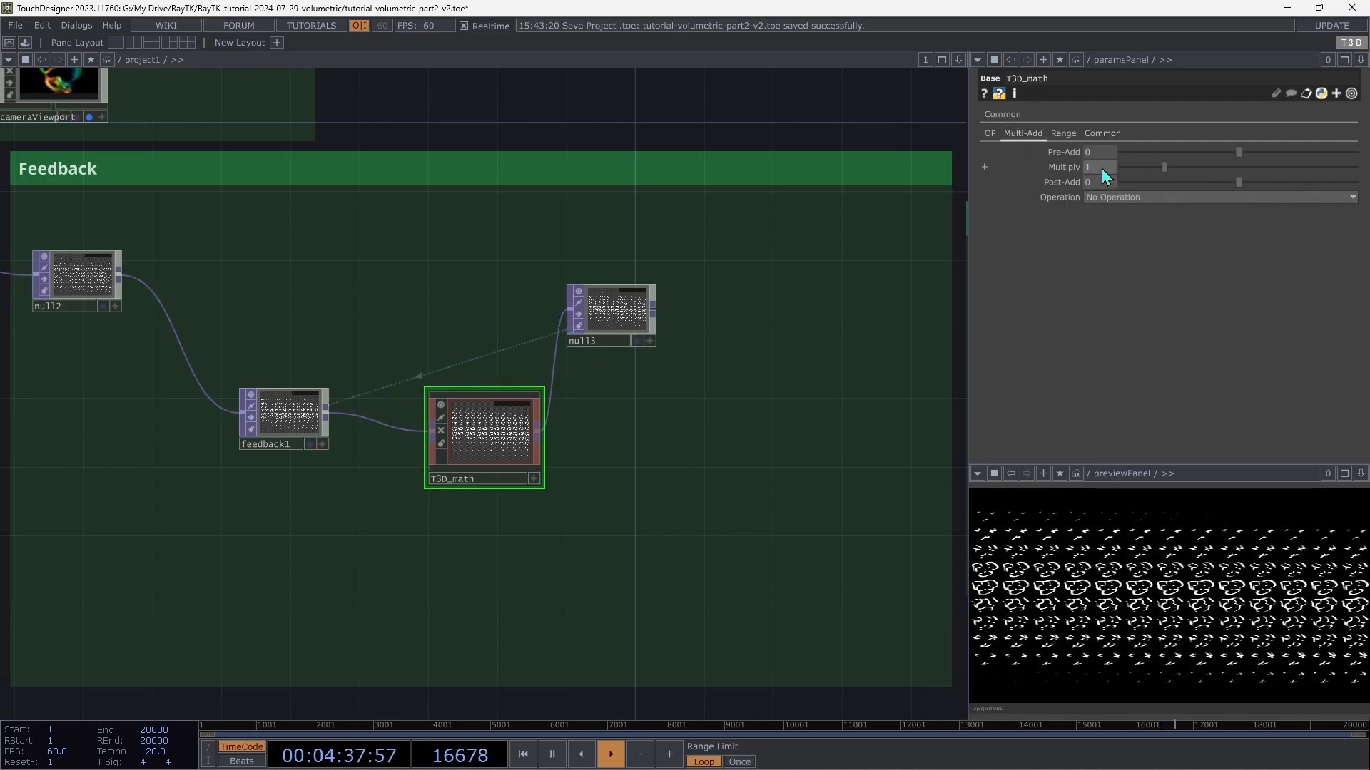
middle_click_drag(1102, 168, 1093, 169)
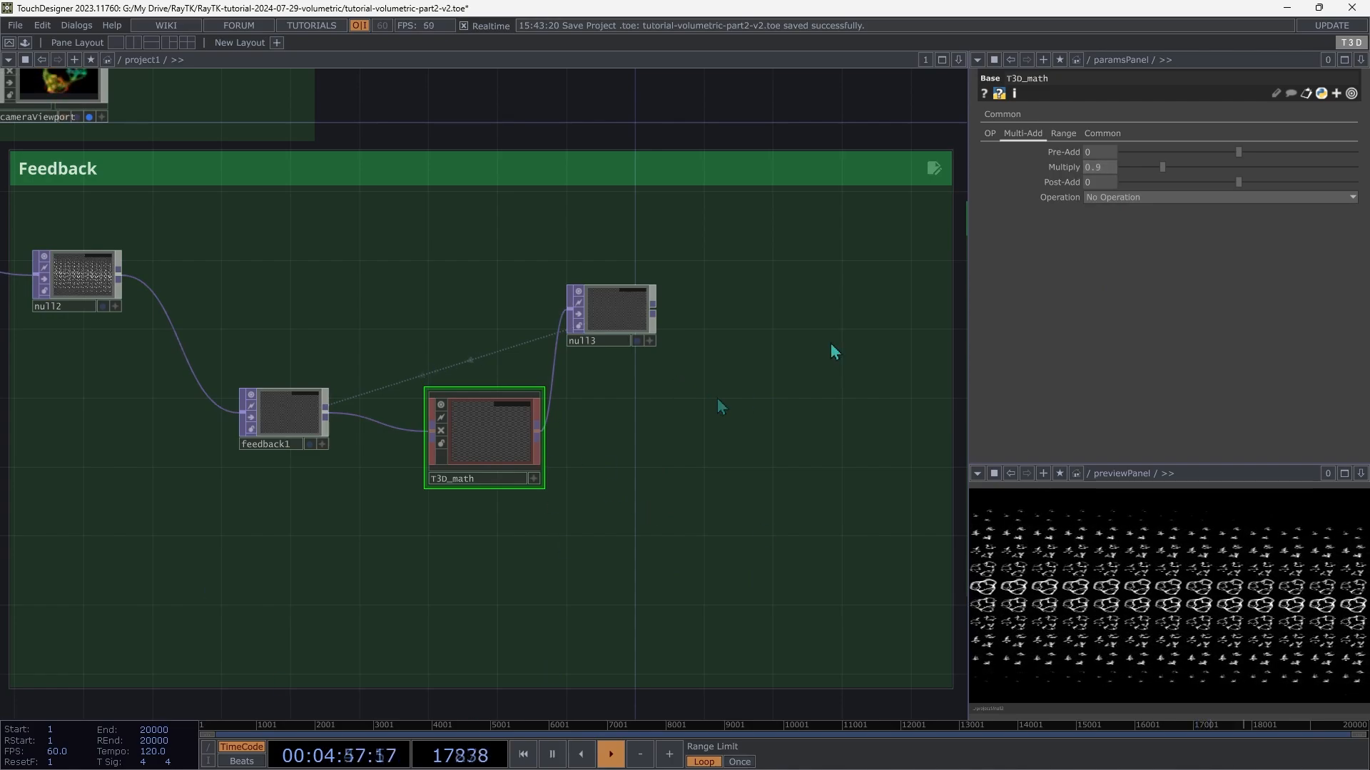
Add a T3D Add operator with null2 as its first input and T3D_math as its second.
key("Tab")
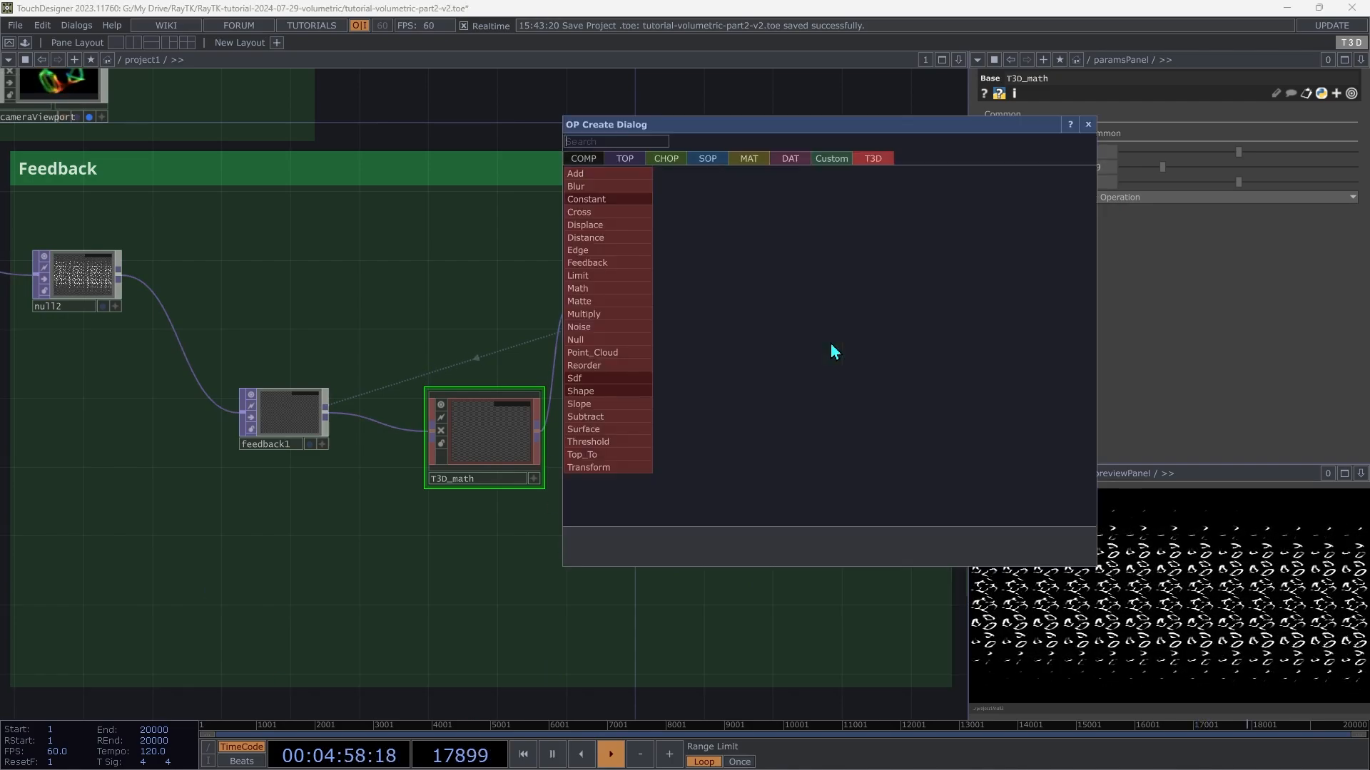
left_click(633, 177)
left_click(779, 420)
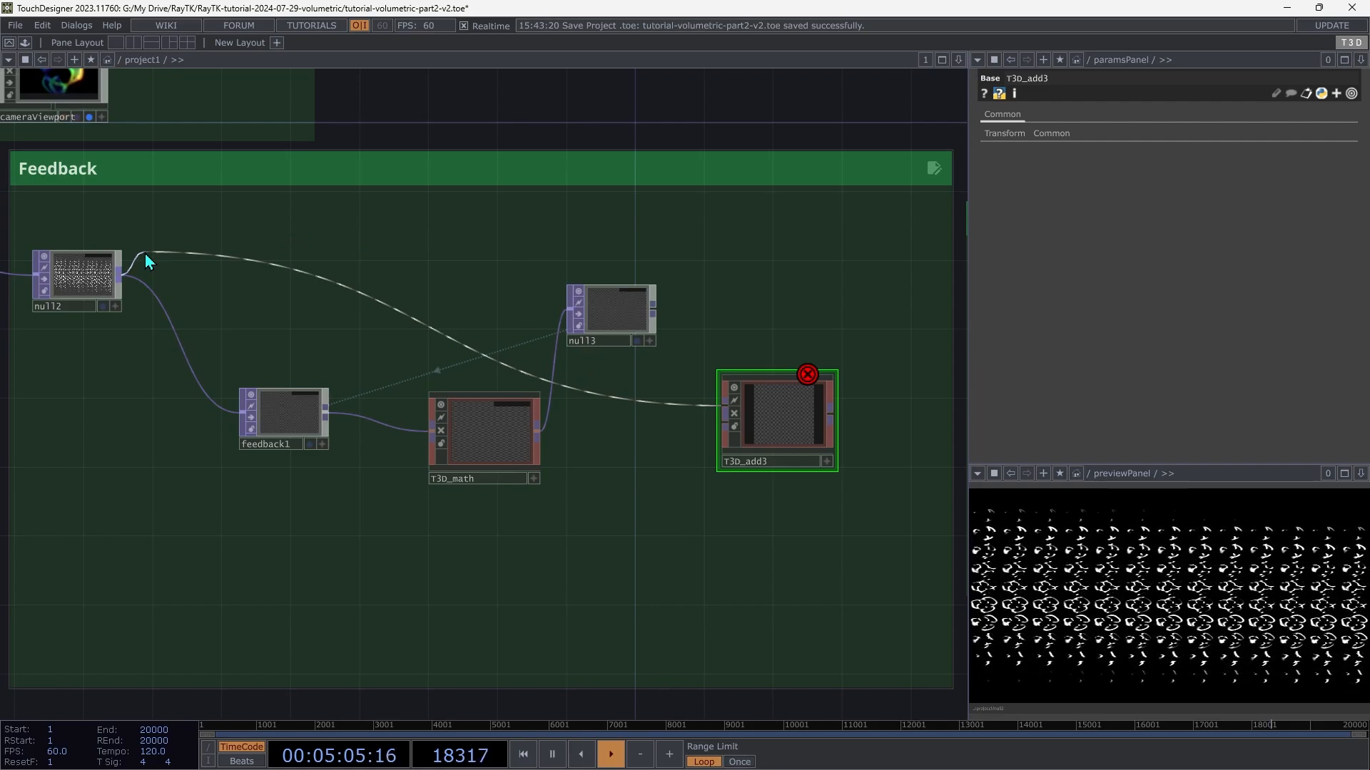
left_click(538, 432)
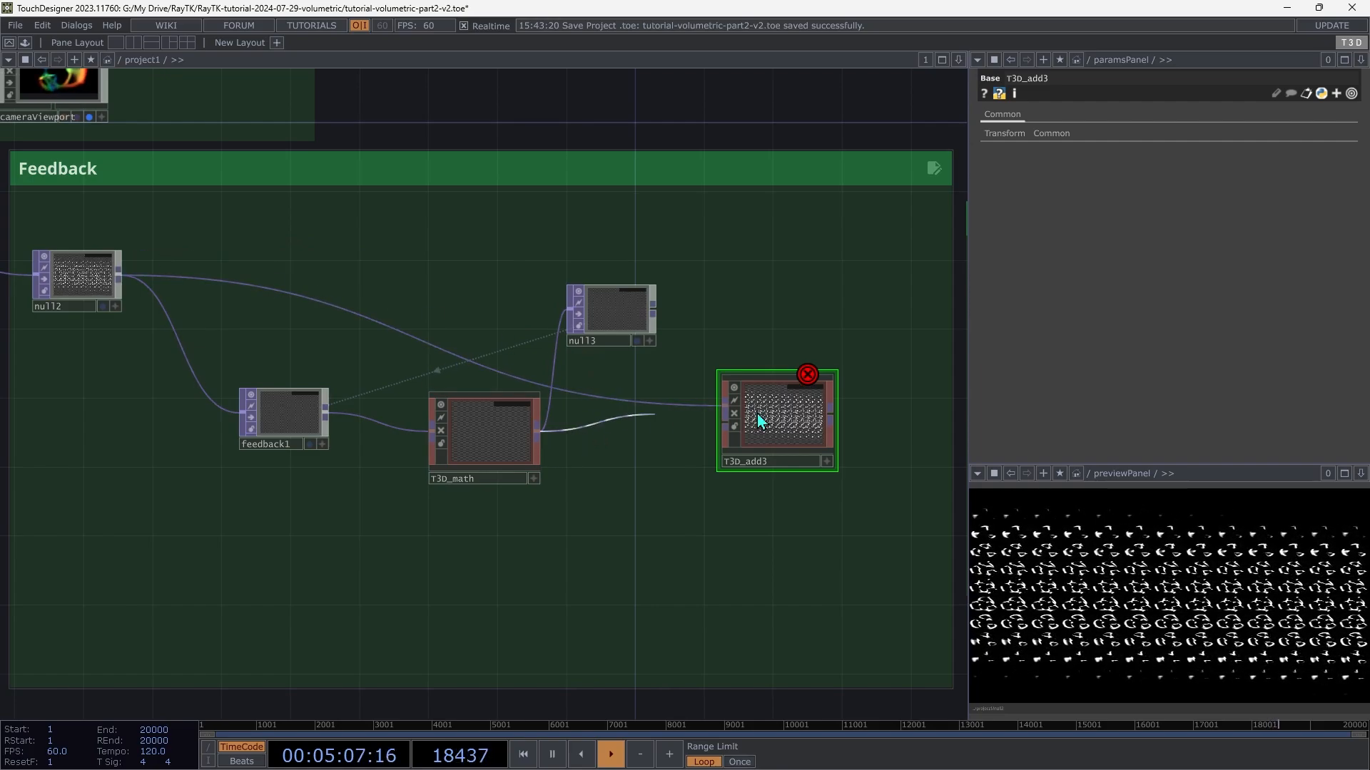
left_click(739, 442)
Place T3D_add3 beside T3D_math, move null3 further along the chain, and feed null3 from T3D_add3.
left_click_drag(774, 412, 692, 392)
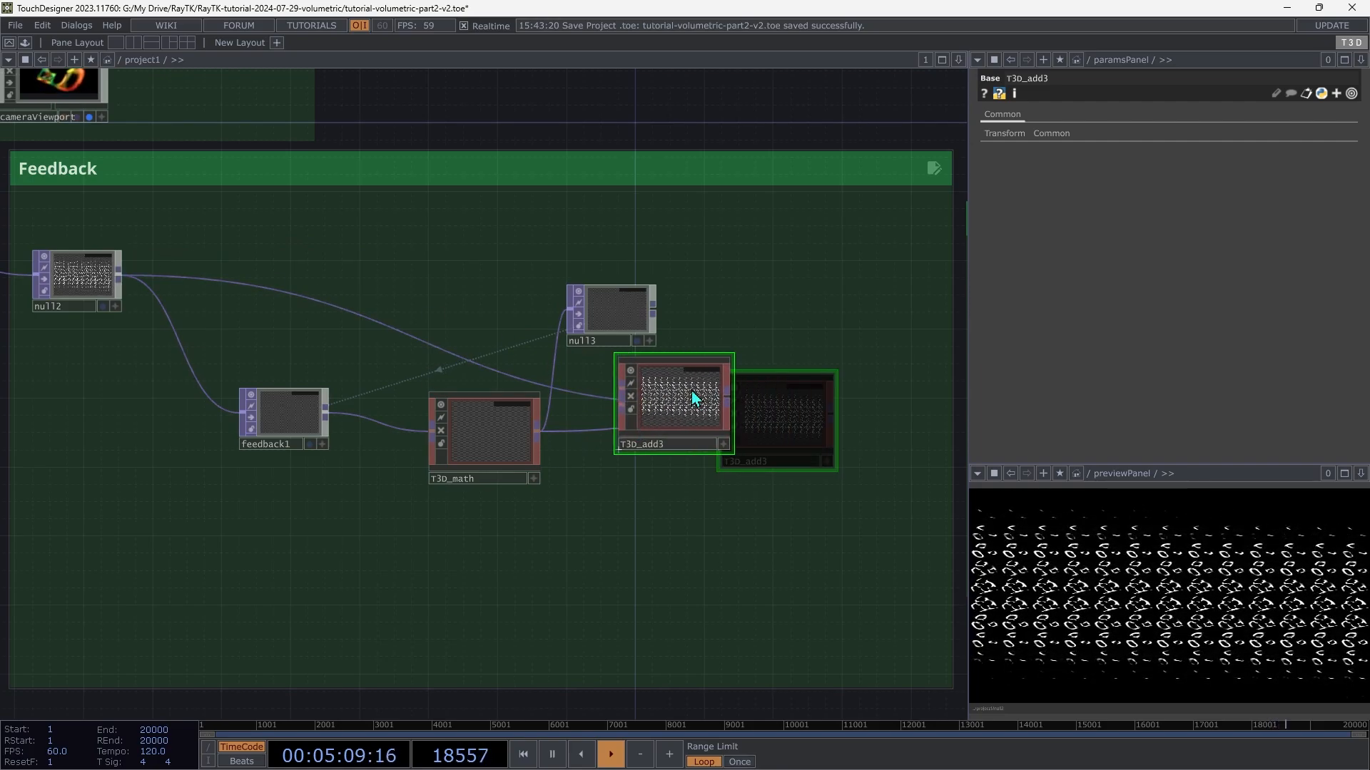
left_click_drag(644, 318, 849, 282)
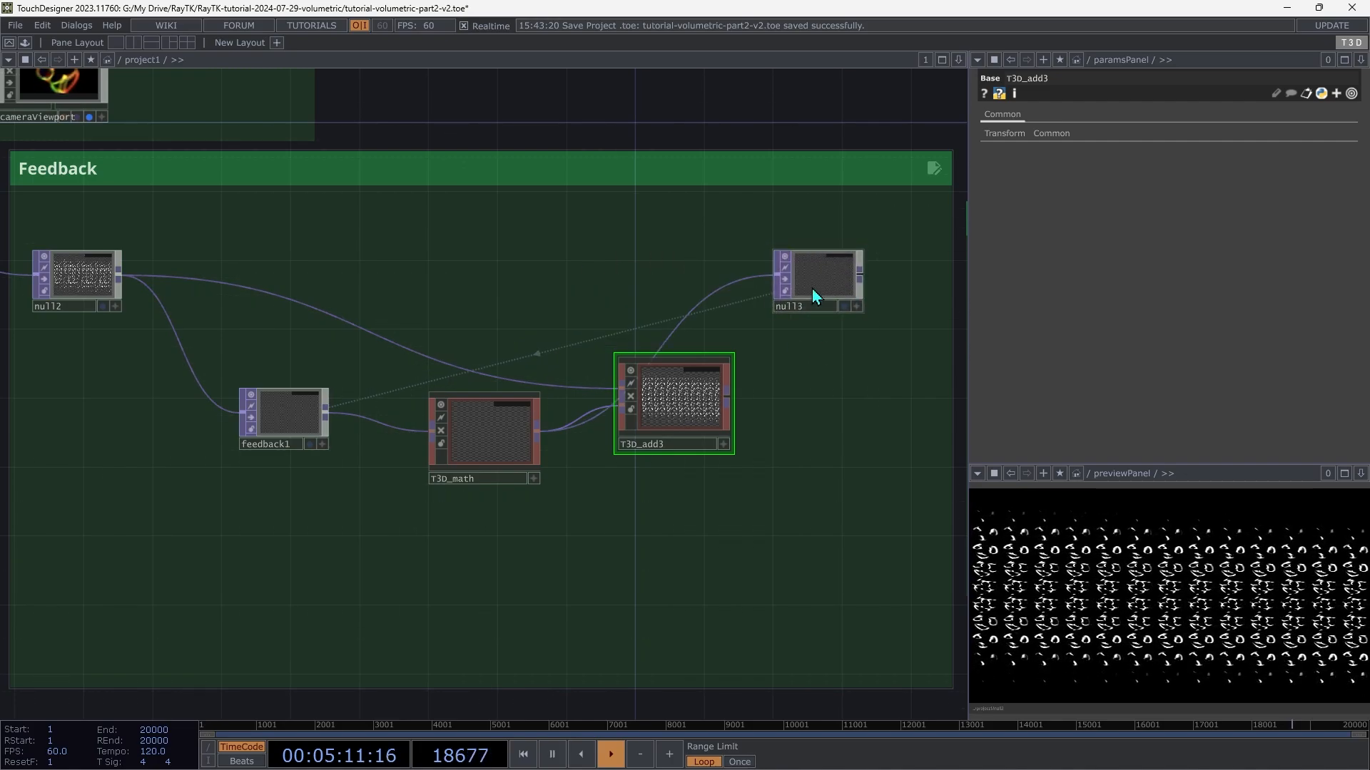
left_click(815, 295)
left_click(772, 278)
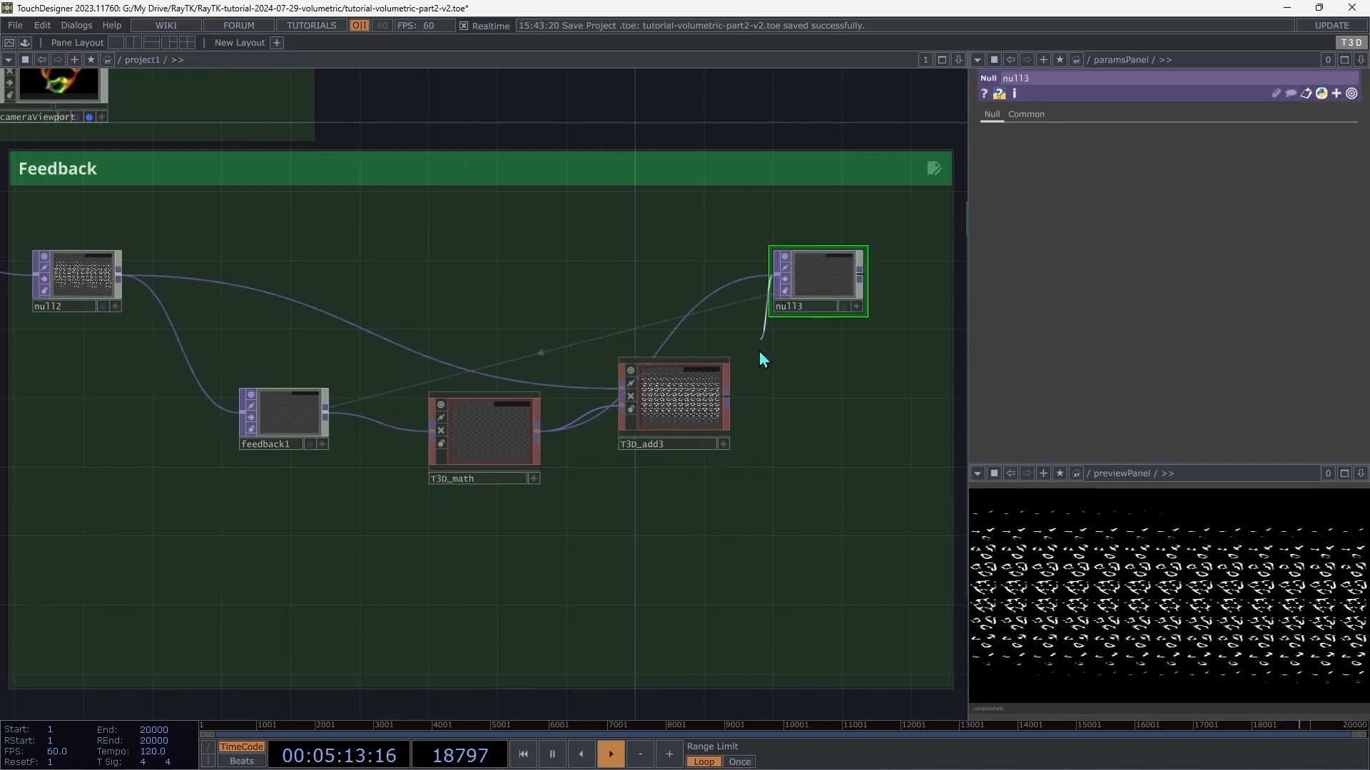
left_click(727, 397)
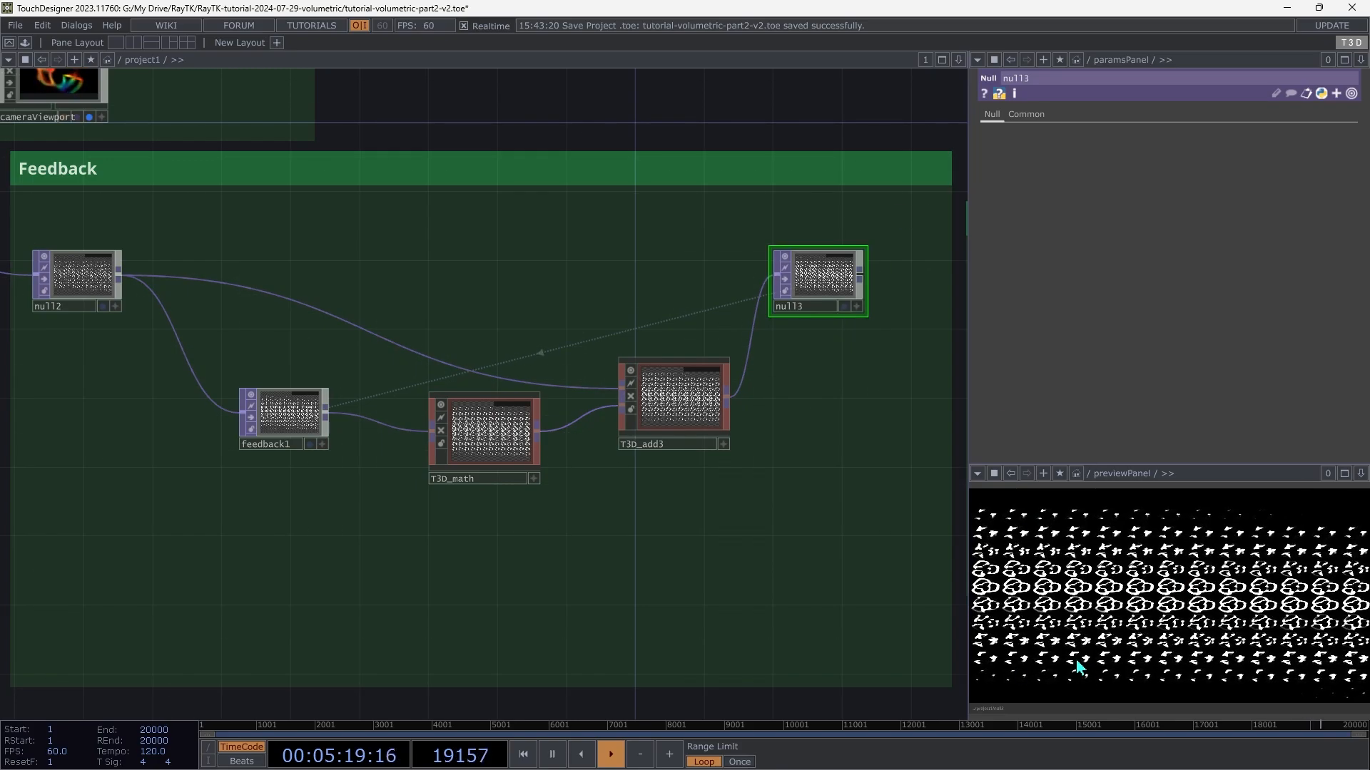
scroll(1076, 659, "up", 5)
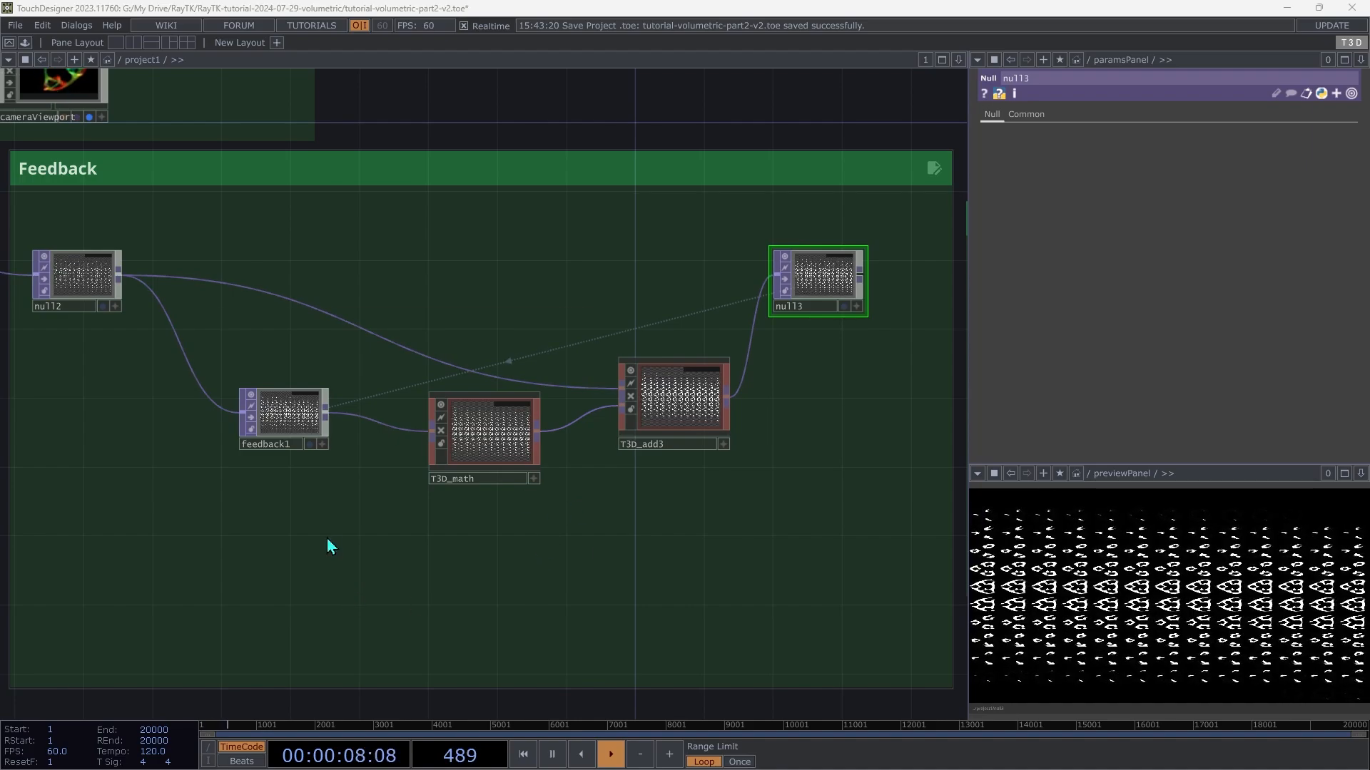
Add a T3D Displace operator below feedback1 and a T3D Noise operator beside it.
key("Tab")
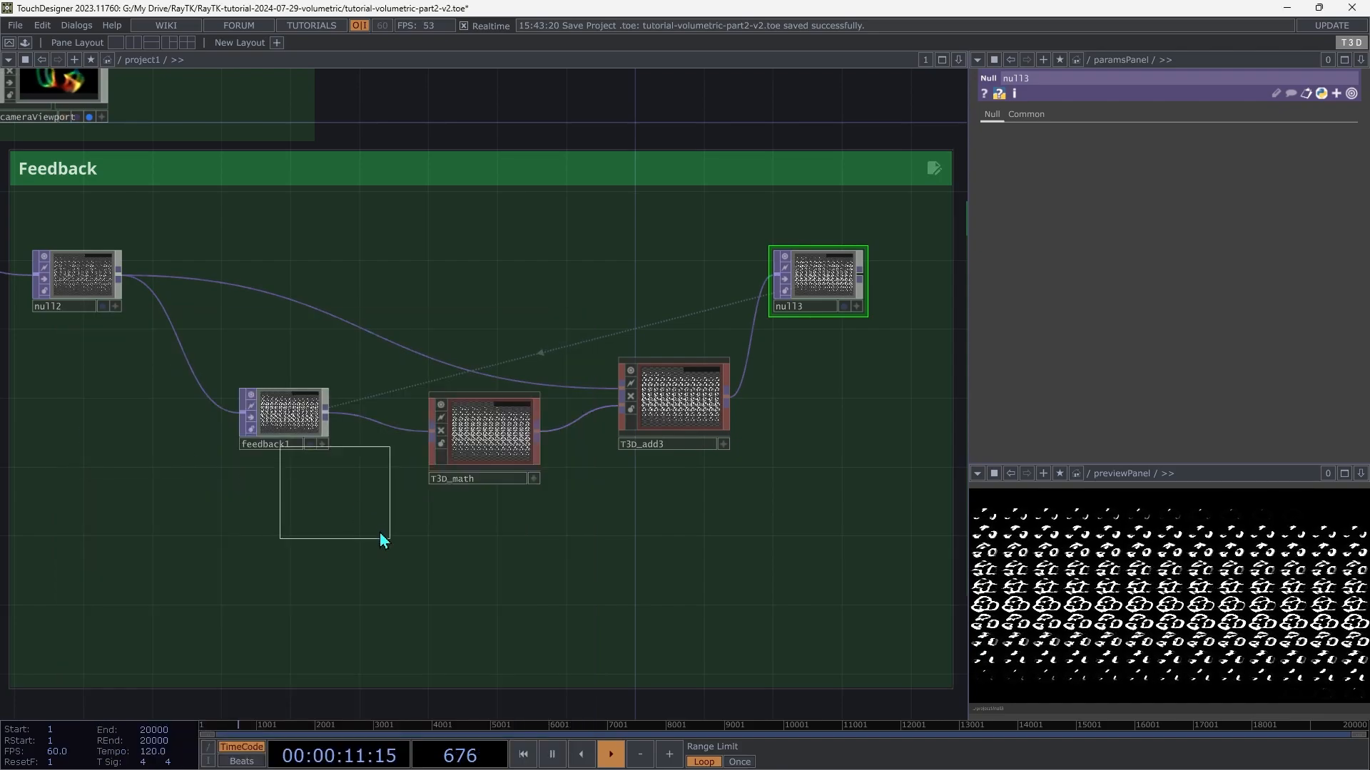
left_click(357, 553)
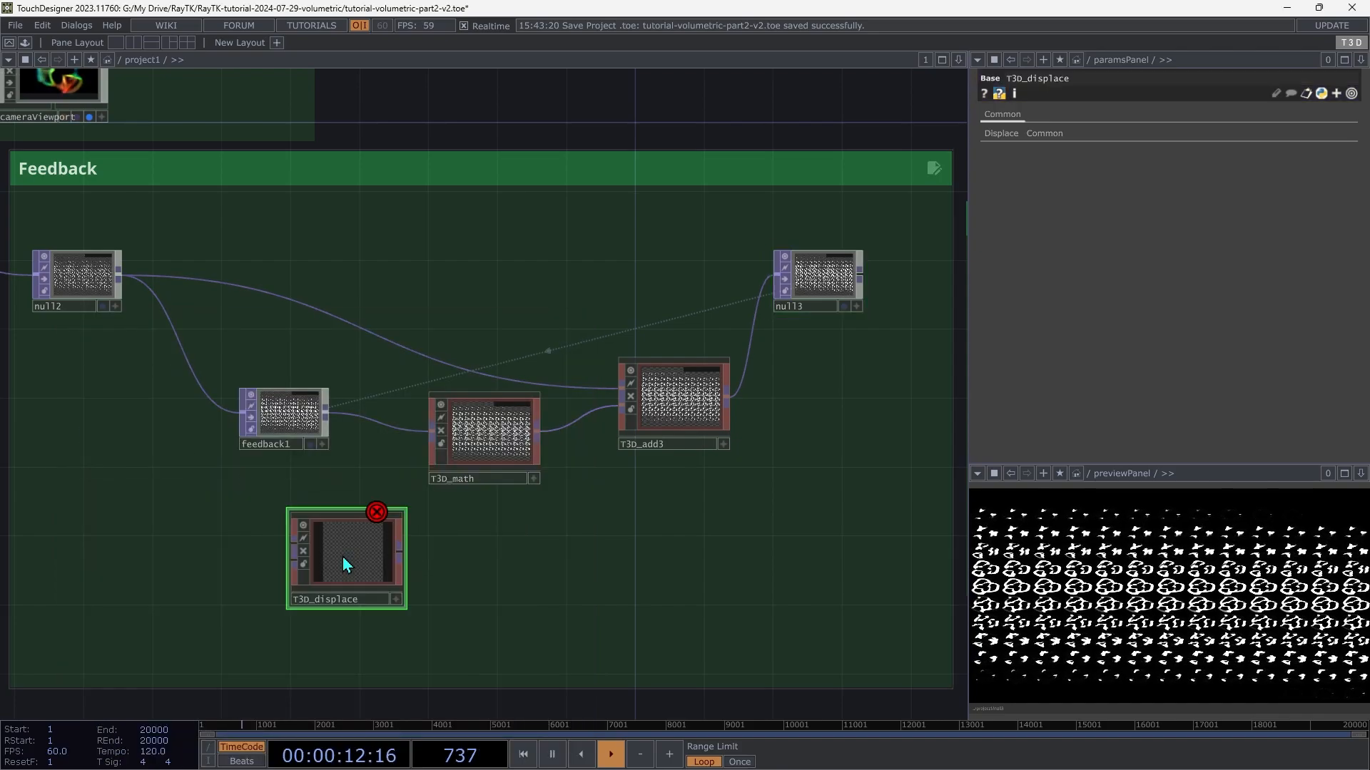
key("Tab")
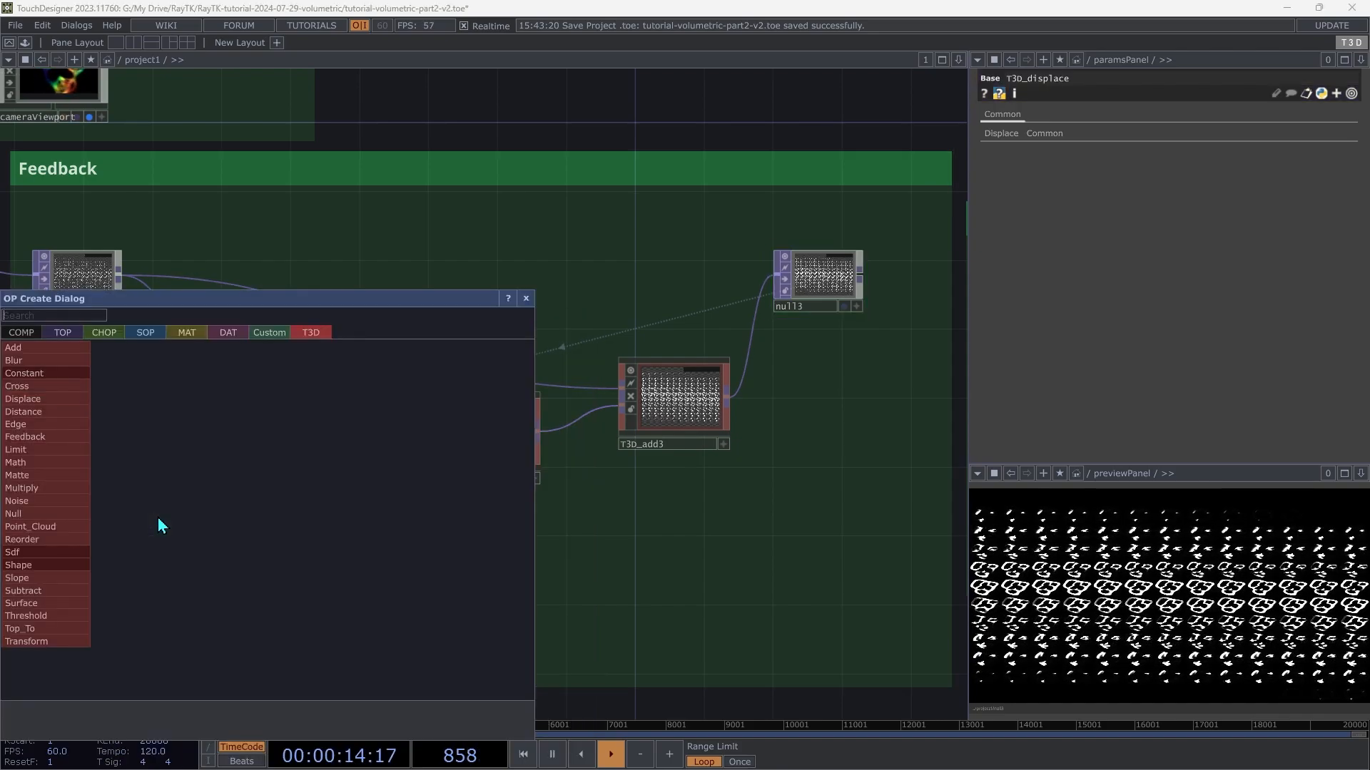
left_click(54, 501)
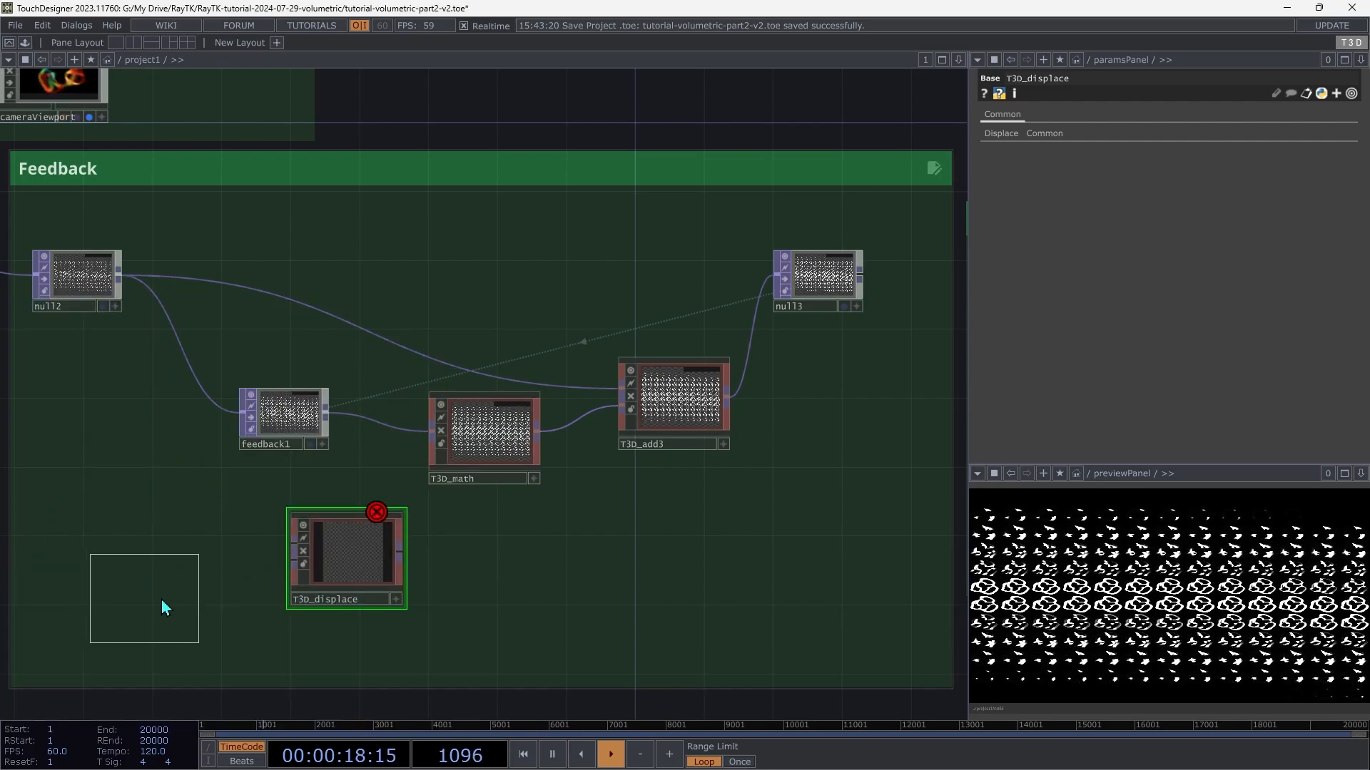
left_click(162, 586)
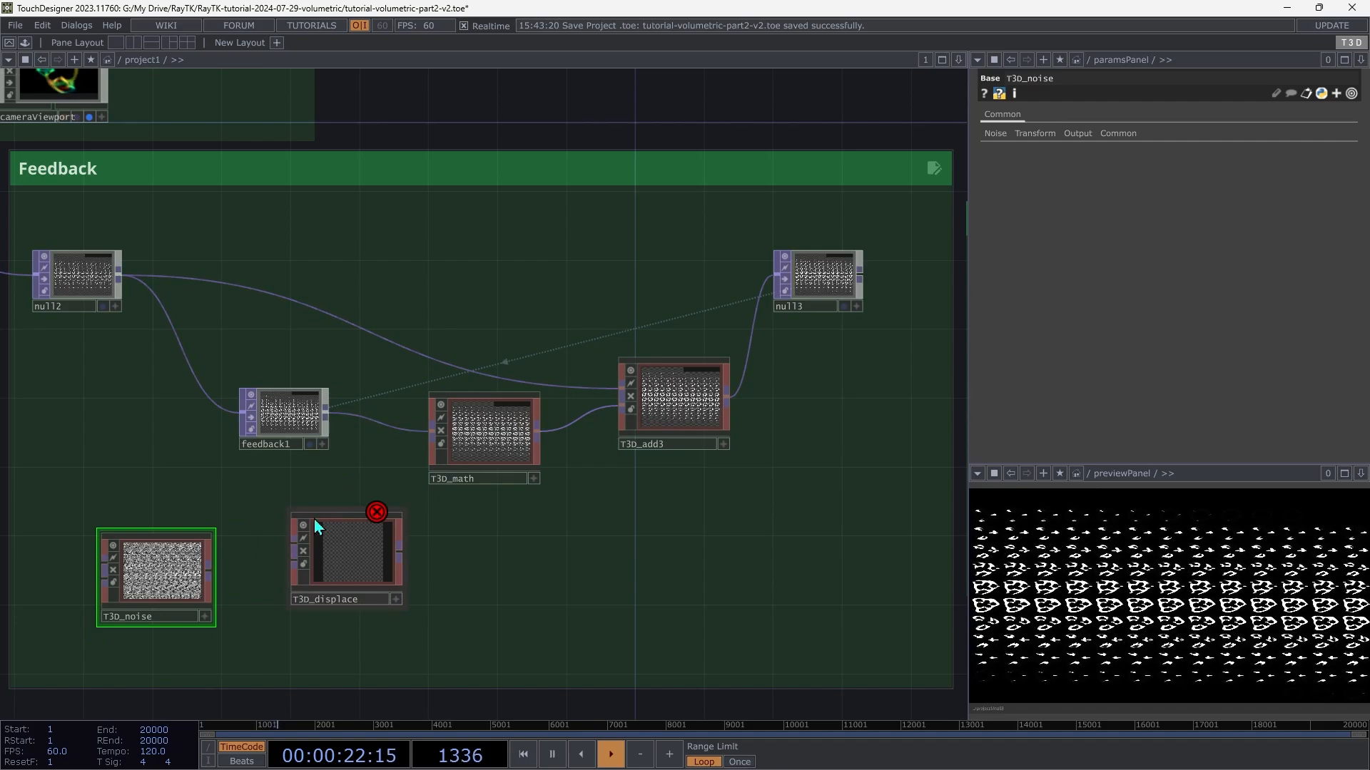
Wire T3D_displace between feedback1 and T3D_math with T3D_noise as its second input, and tidy the node layout.
left_click(301, 546)
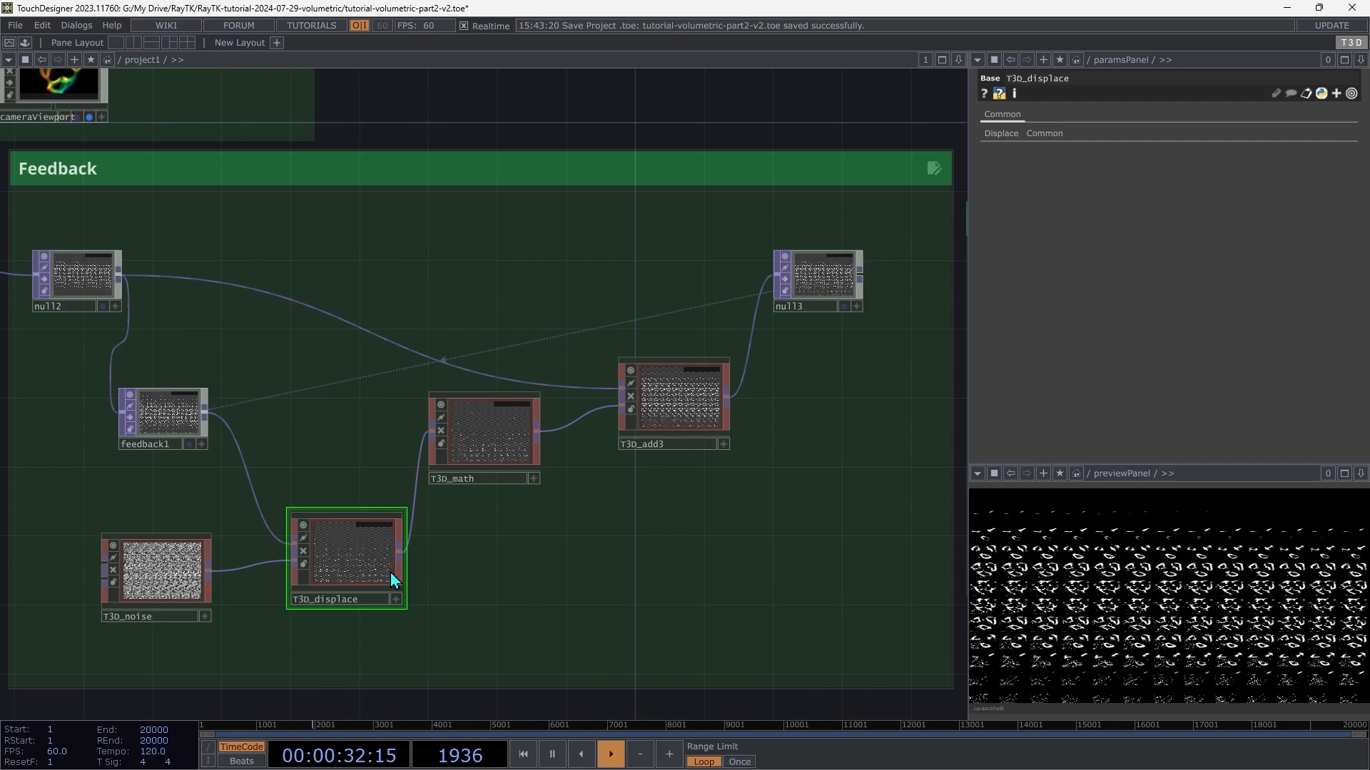
left_click_drag(391, 580, 373, 477)
left_click_drag(140, 596, 147, 557)
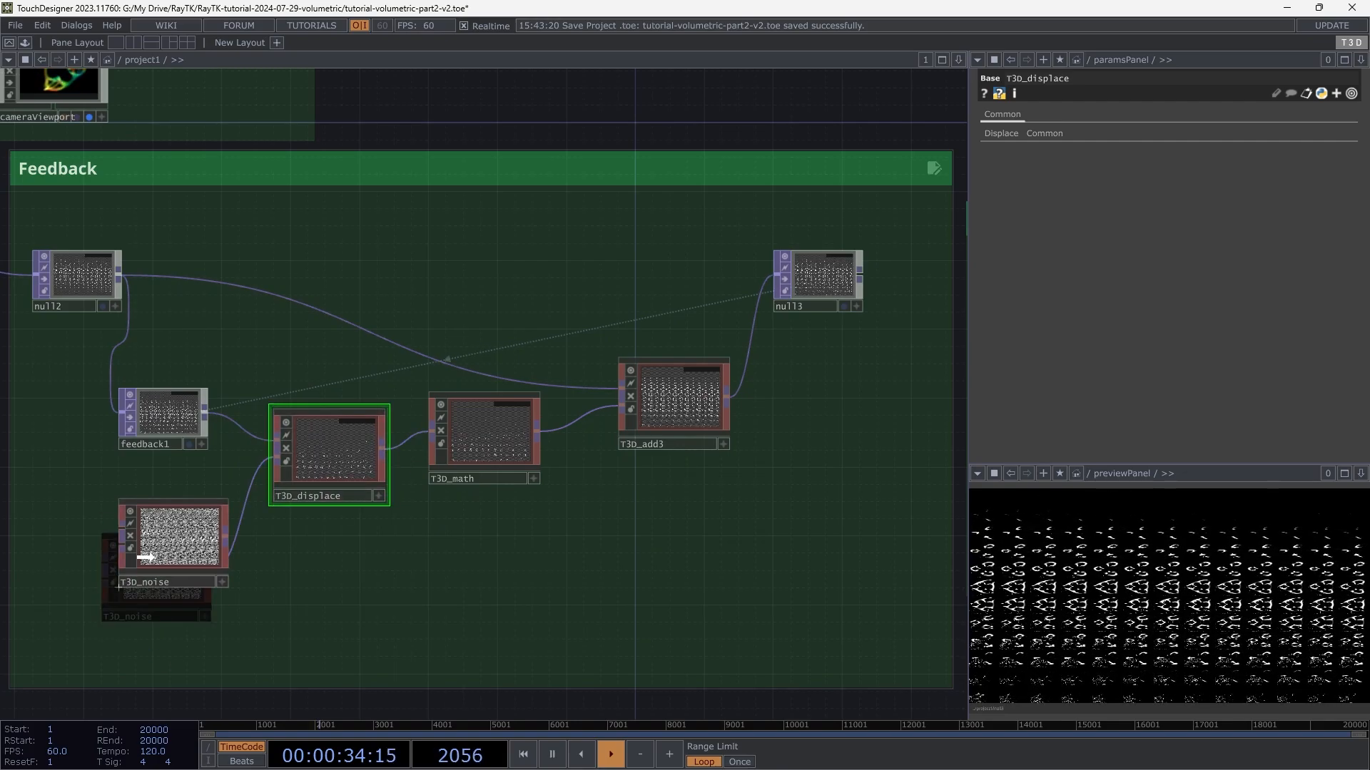
Set T3D_noise's Pixel Format to 32-bit float (RGBA).
left_click(173, 548)
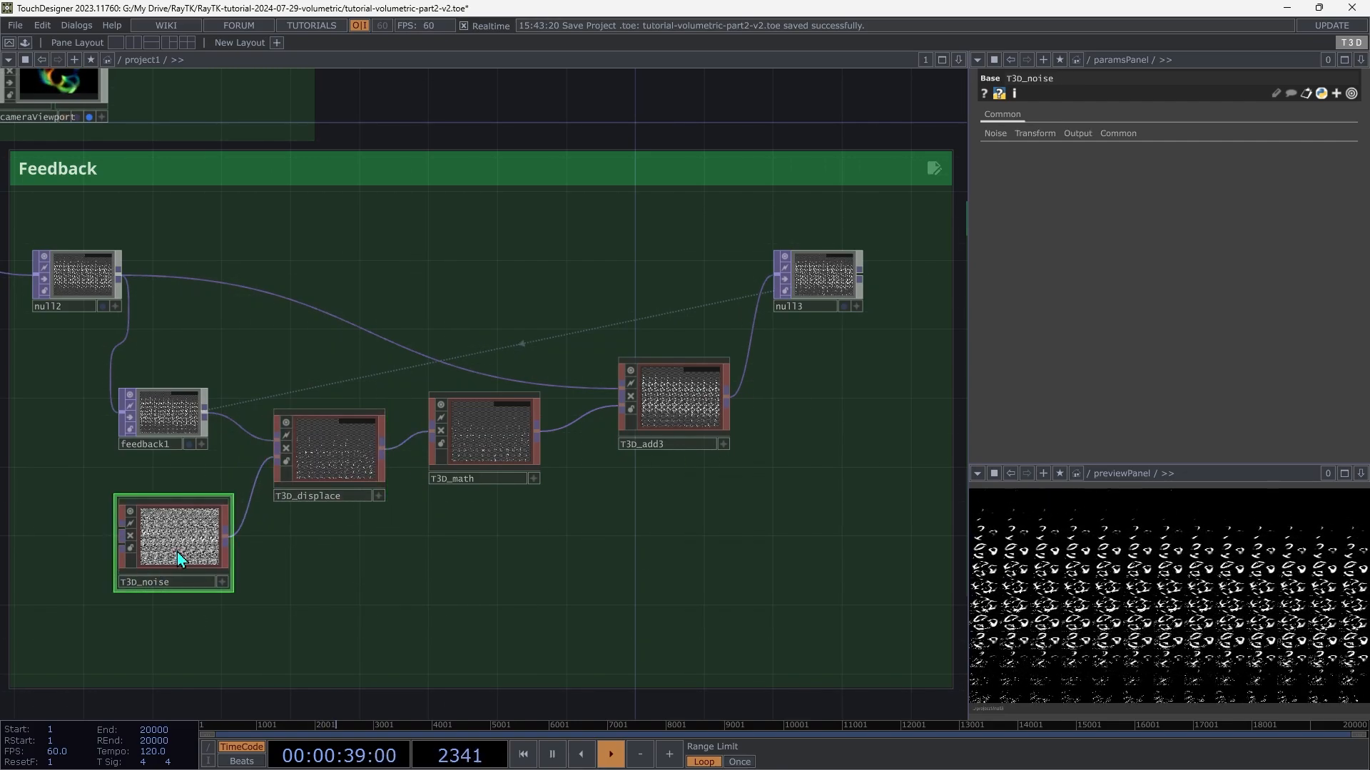
left_click(1118, 133)
left_click(1120, 211)
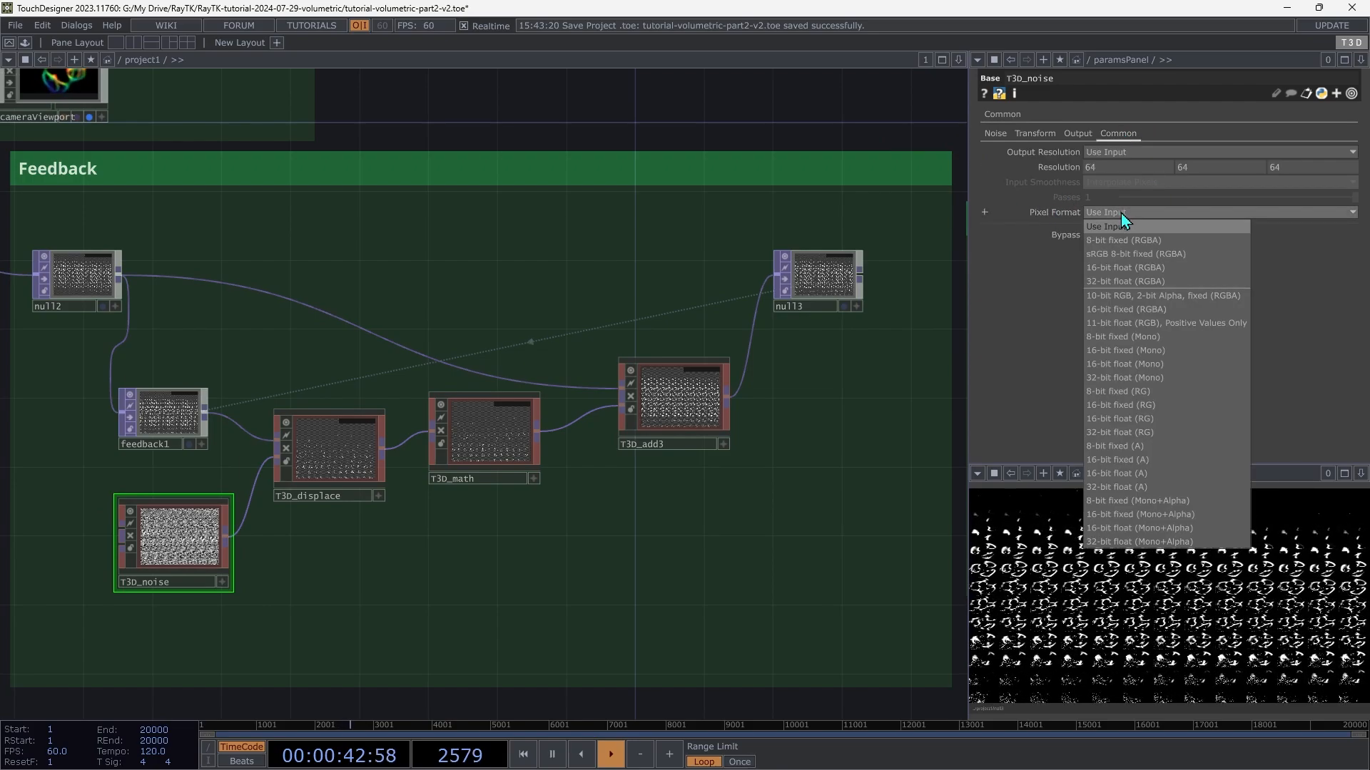
left_click(1129, 282)
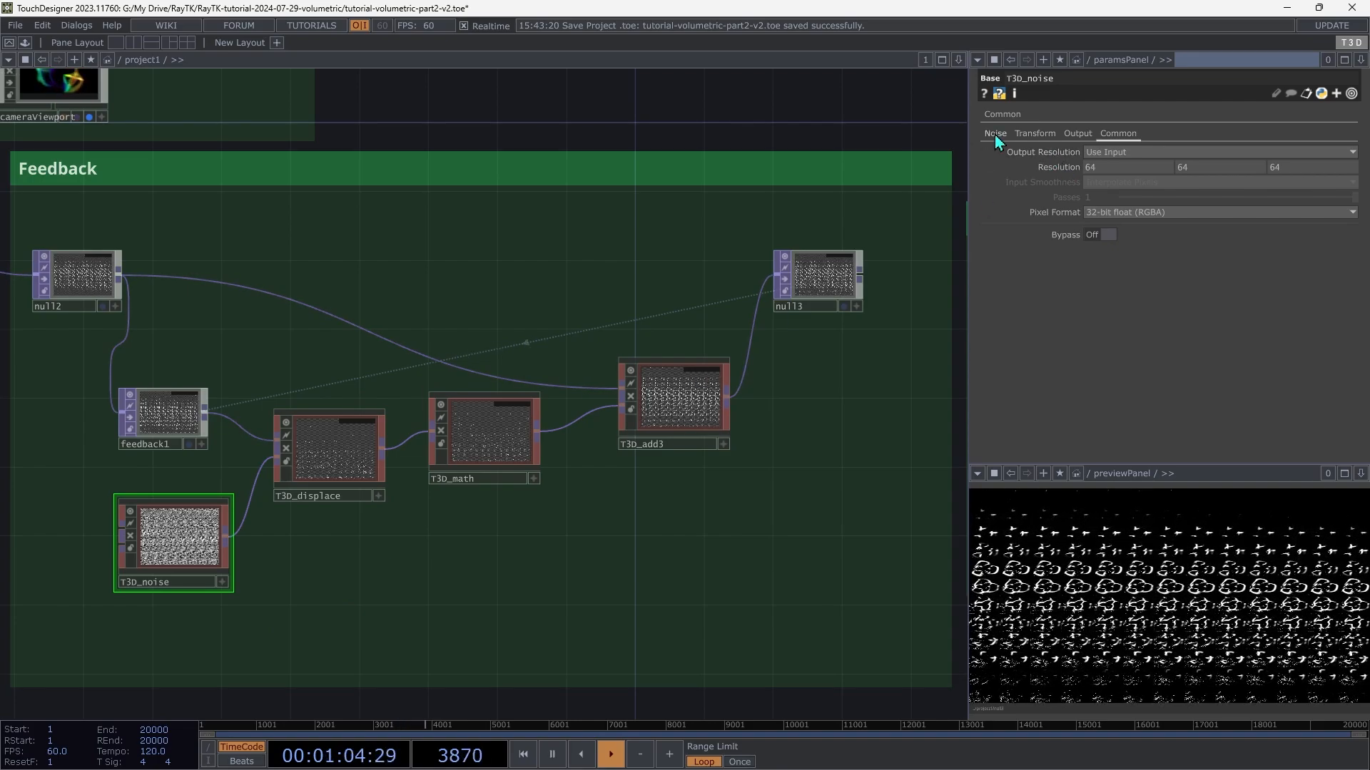
Turn off Monochrome on T3D_noise and set its Offset to 0.
left_click(995, 134)
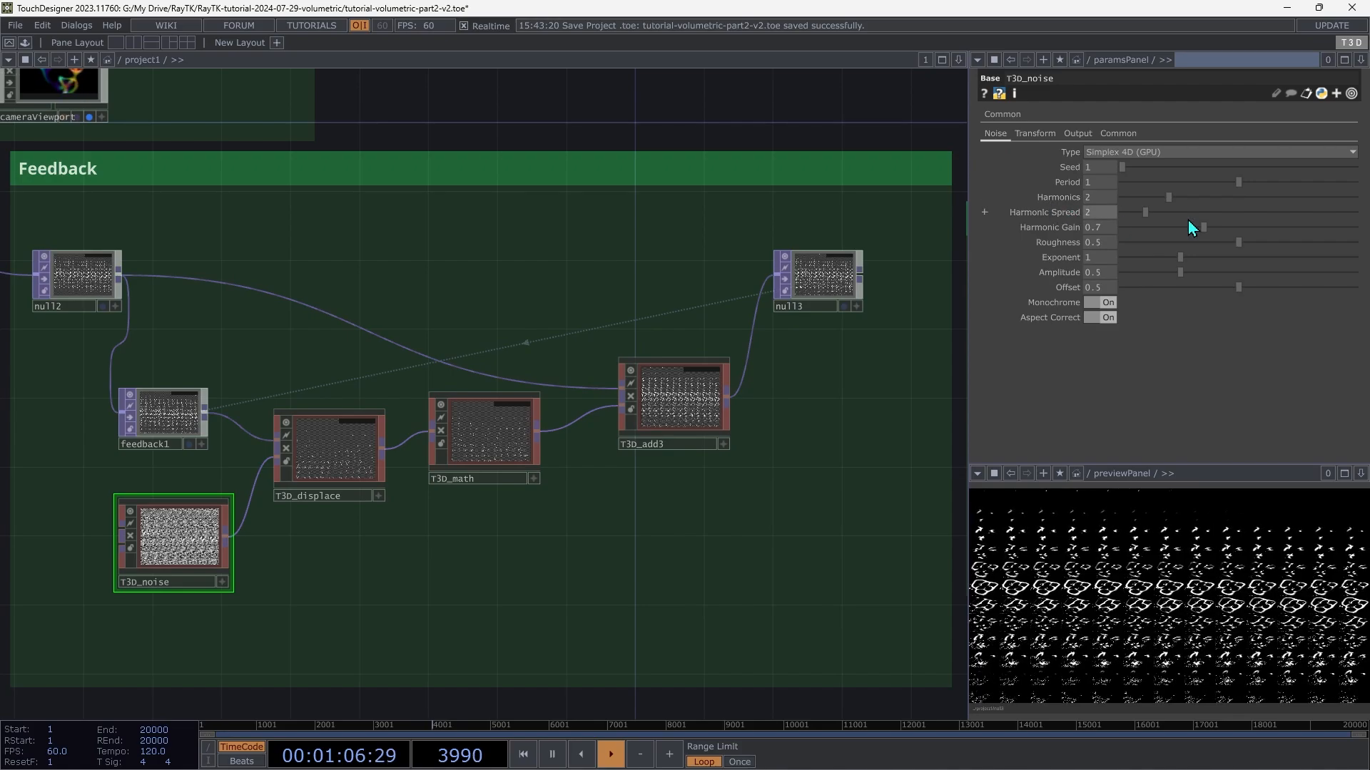
left_click(1105, 303)
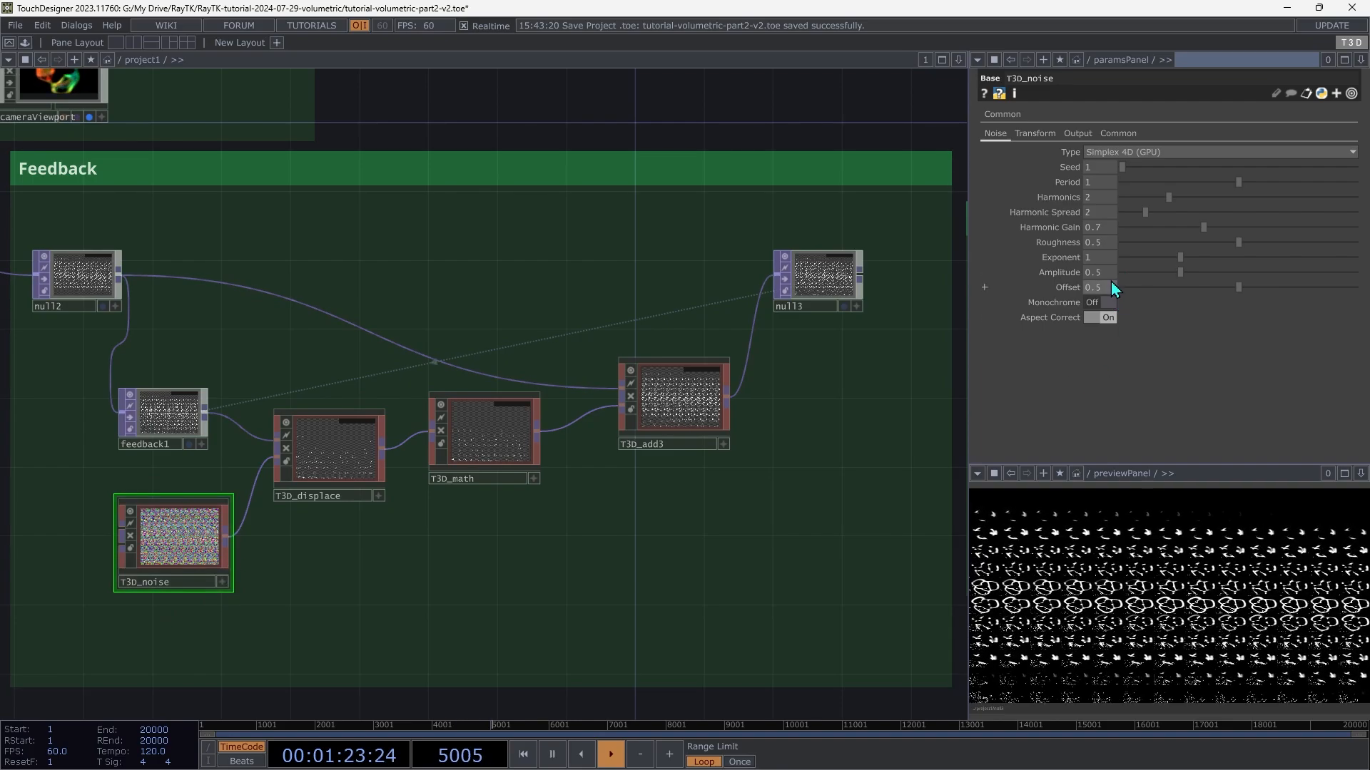
middle_click_drag(1111, 290, 1109, 293)
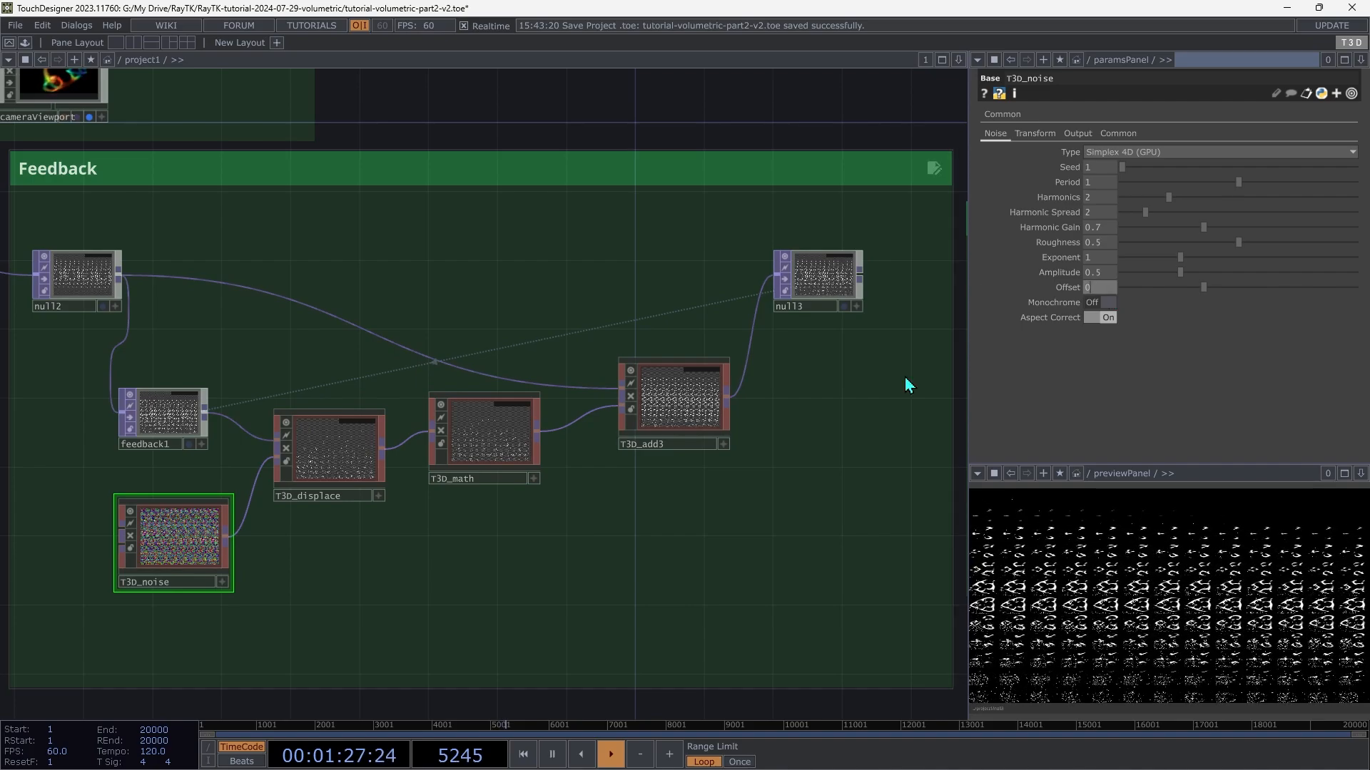
key("Tab")
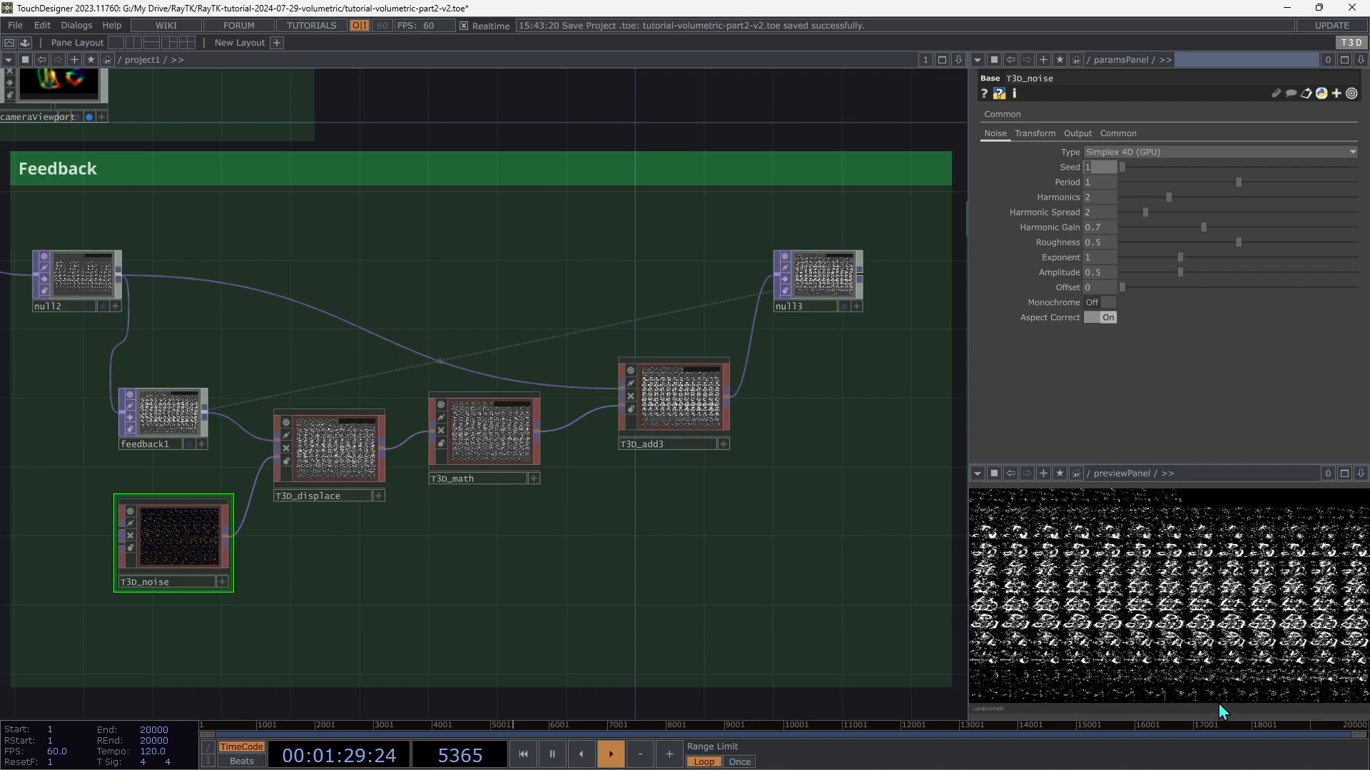
Set T3D_noise's Amplitude to 0.1.
left_click(1107, 271)
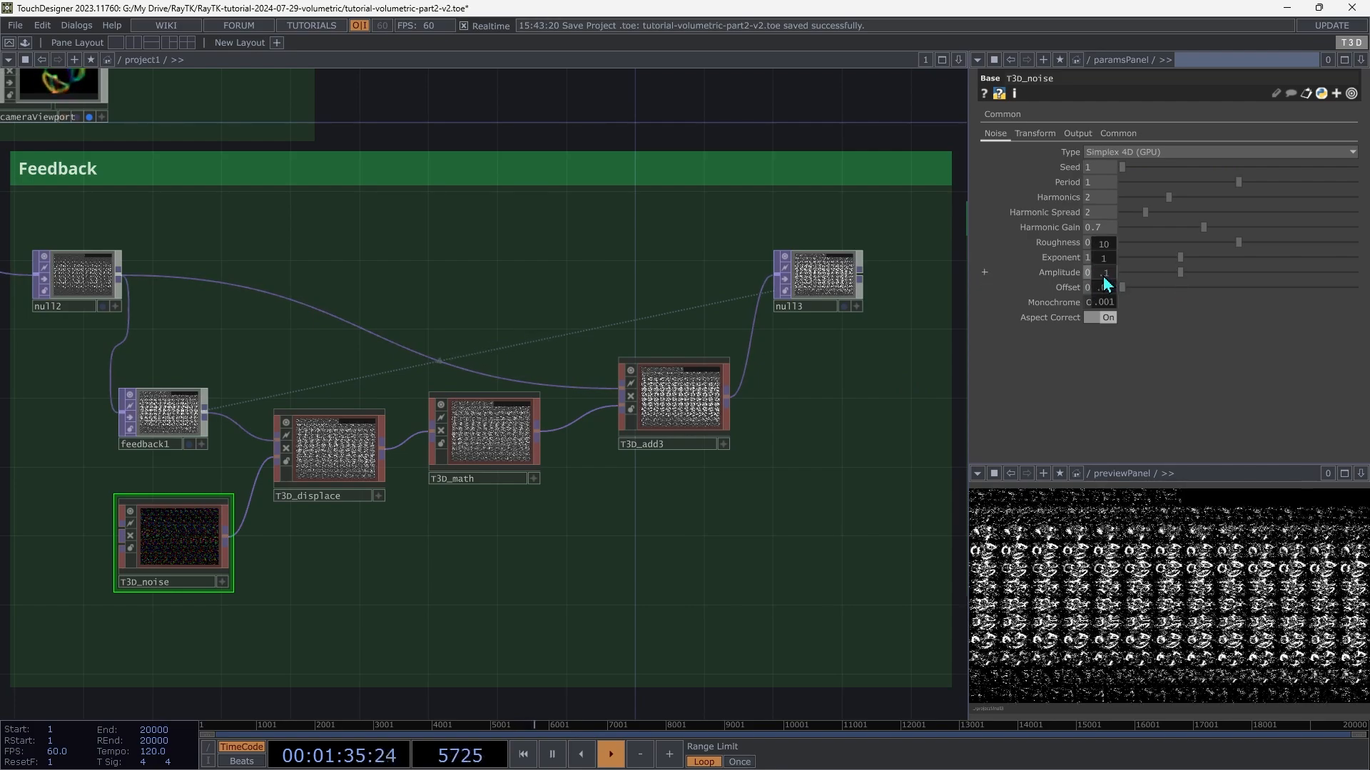
left_click_drag(1102, 277, 1106, 271)
type("0.1")
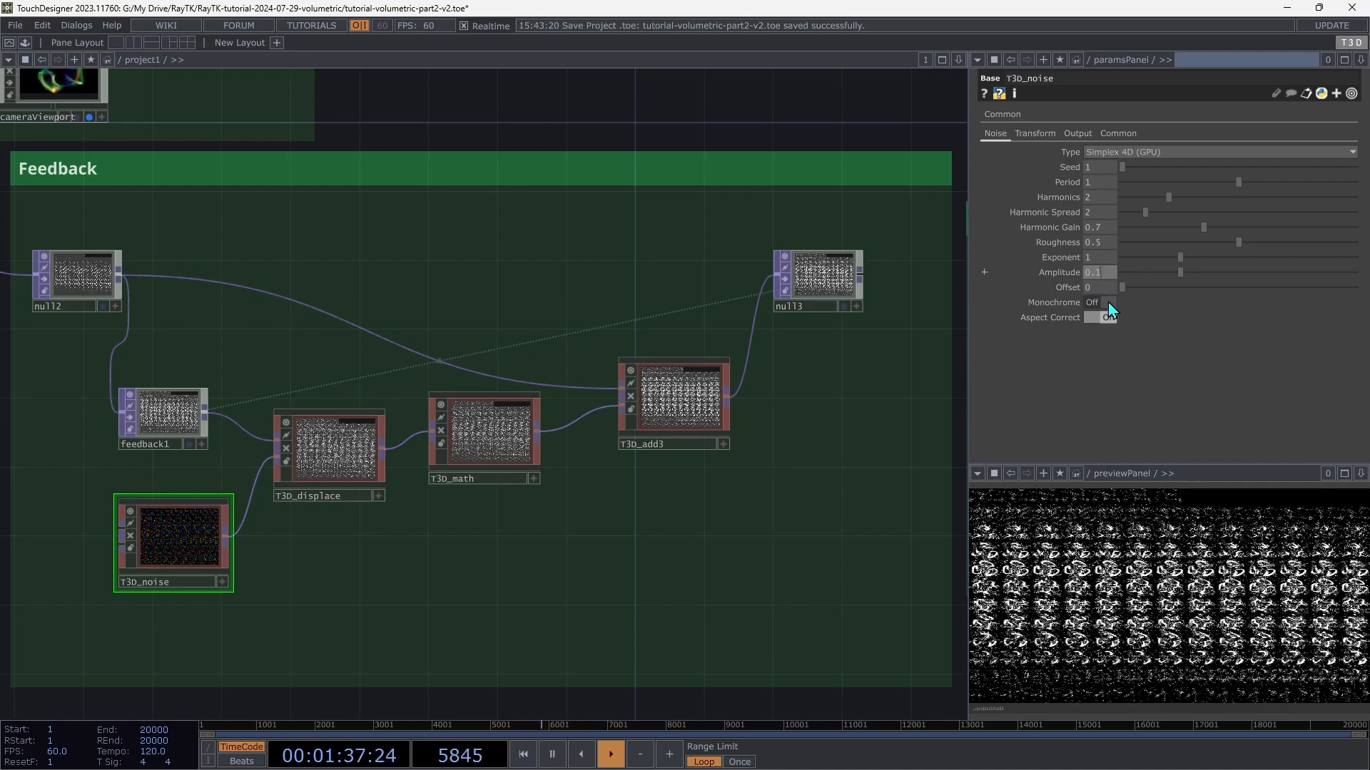
Reduce T3D_displace's Strength to about 0.516 and check the displaced slices close up in the preview.
key("Tab")
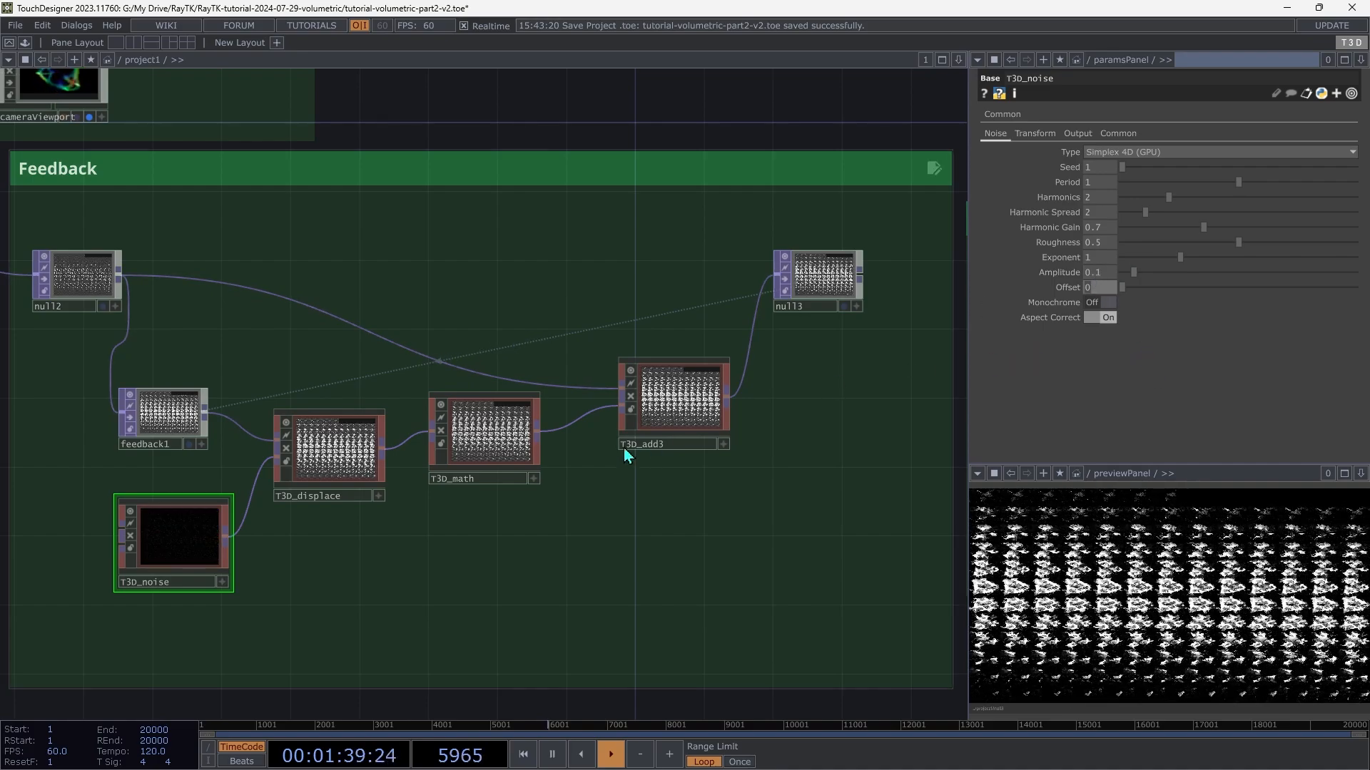
left_click(335, 451)
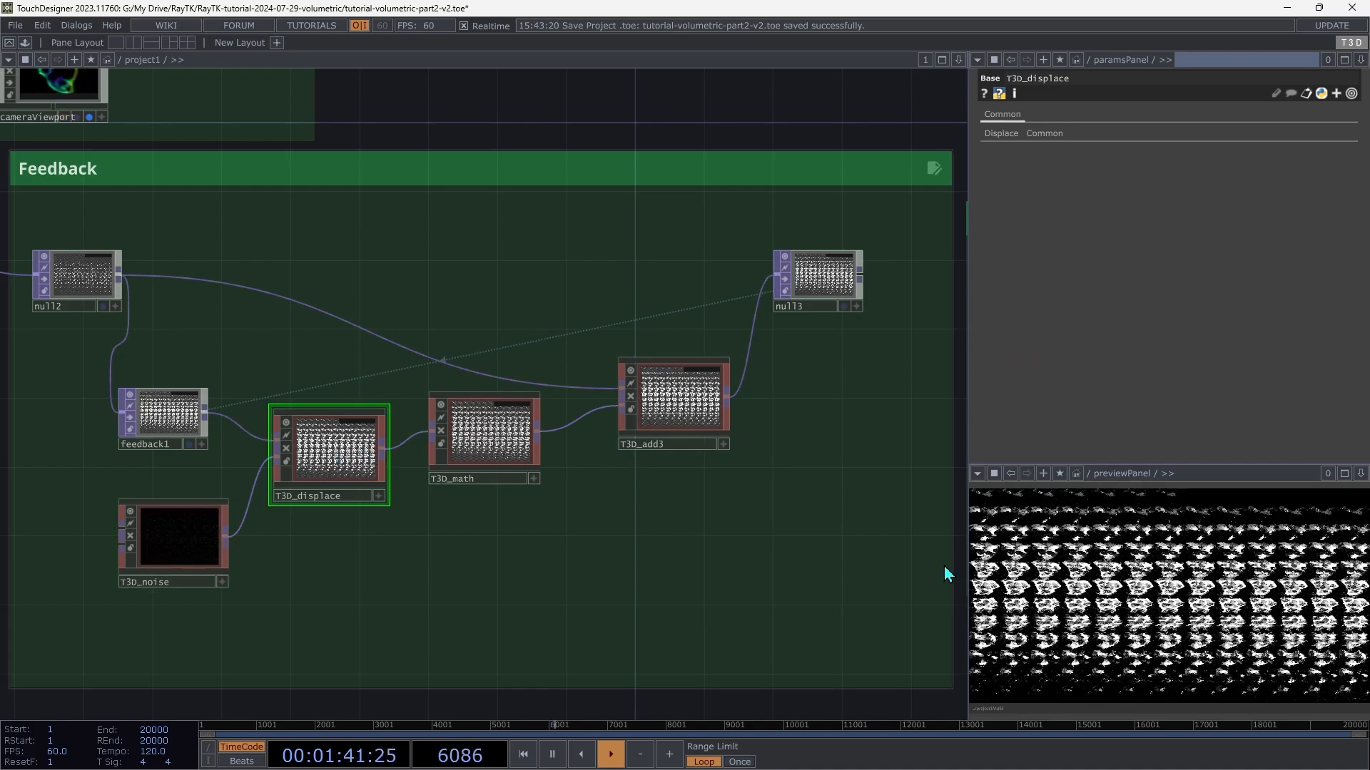
left_click(993, 134)
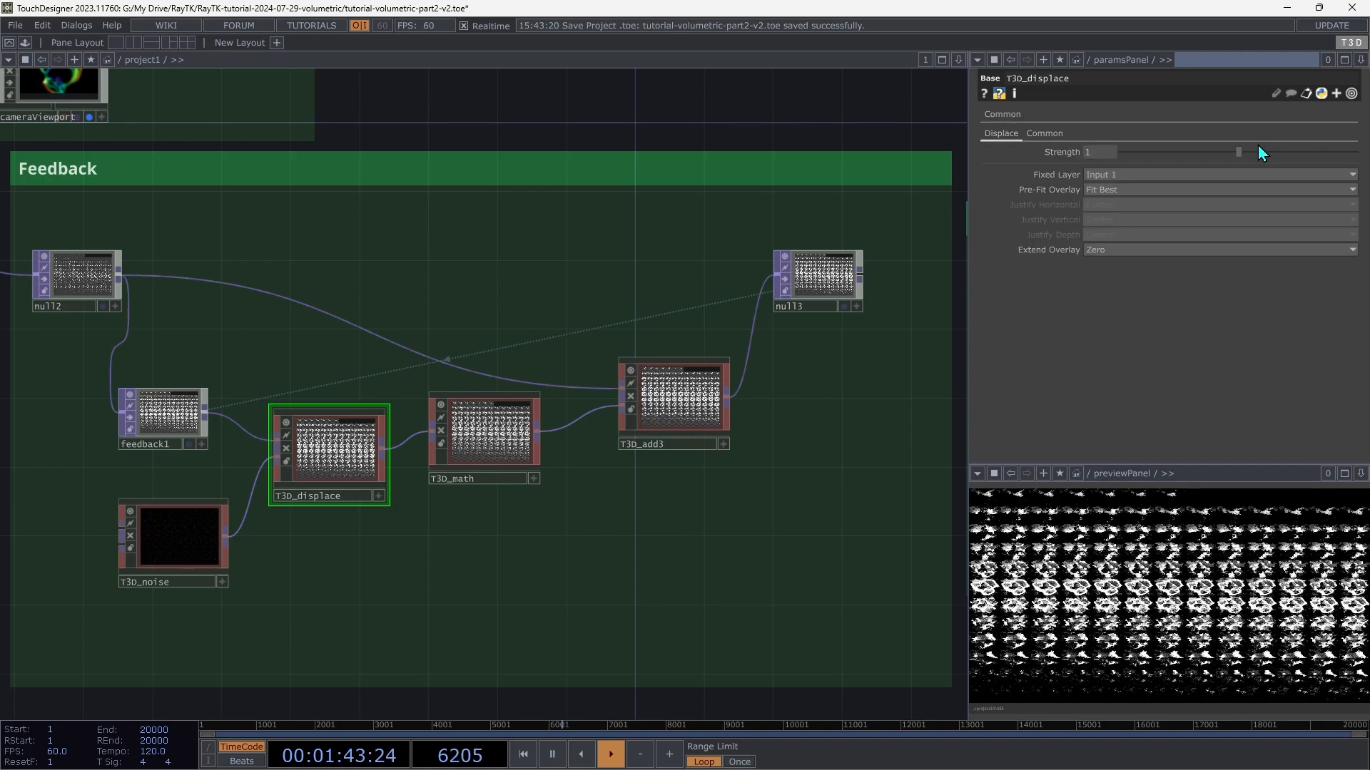
left_click_drag(1235, 154, 1184, 161)
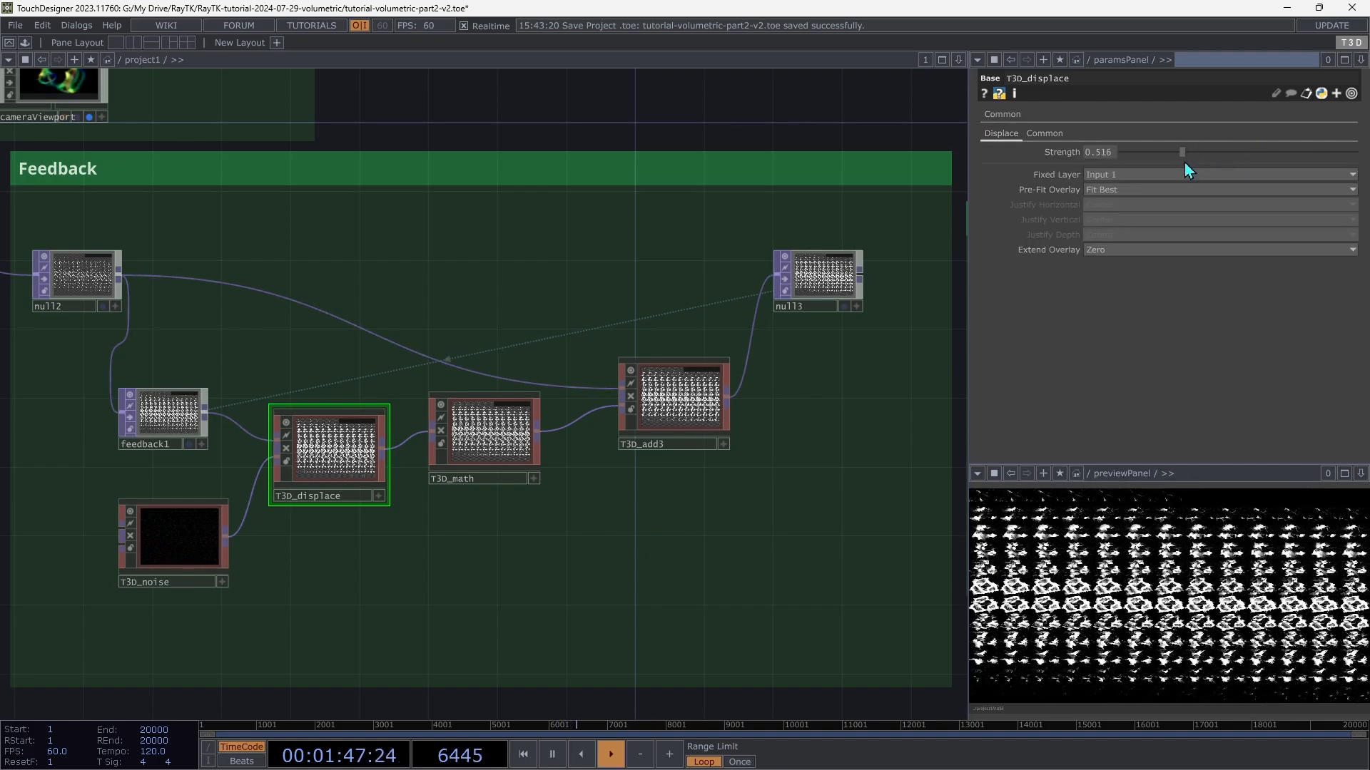
scroll(1042, 662, "up", 5)
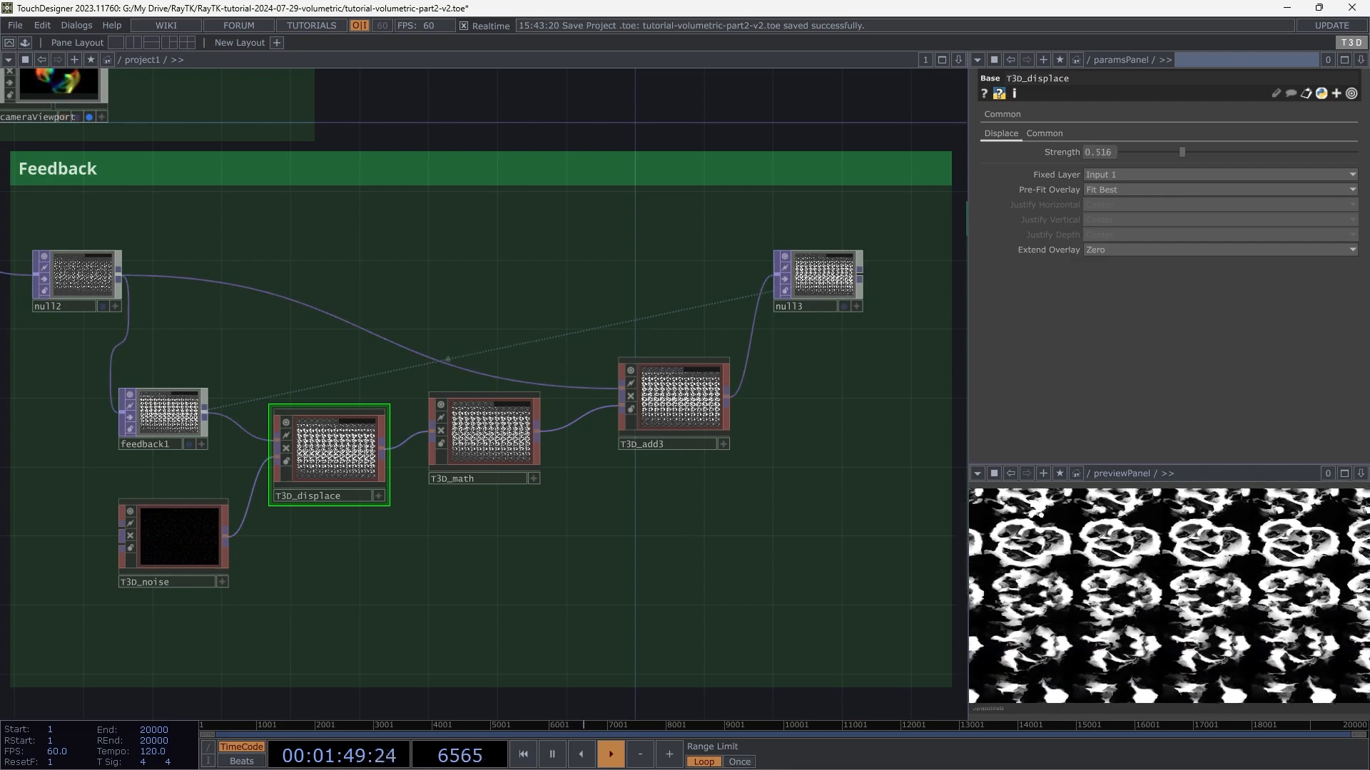
scroll(1131, 621, "up", 5)
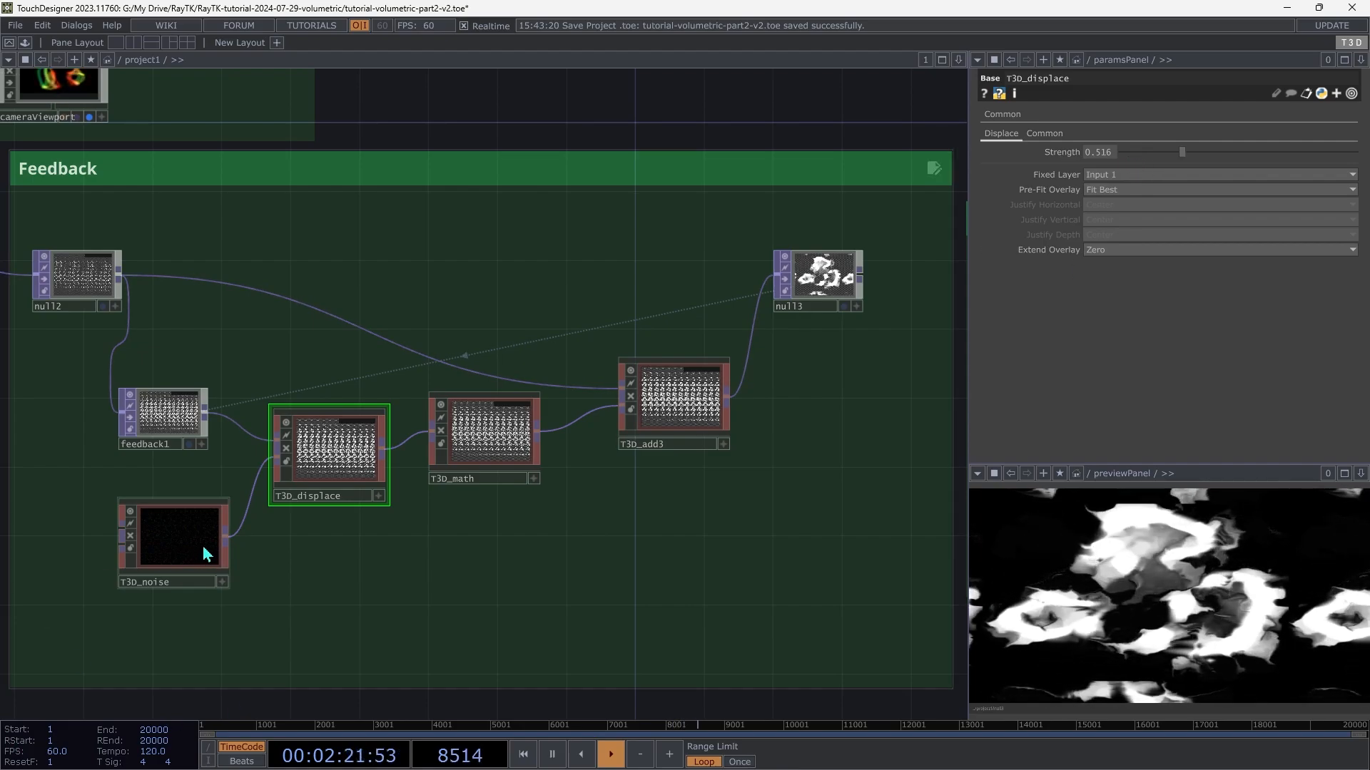
Check T3D_noise's resolution settings and copy the Resolution parameter of texture3dRender in the Volume → Tex3D section.
left_click(204, 553)
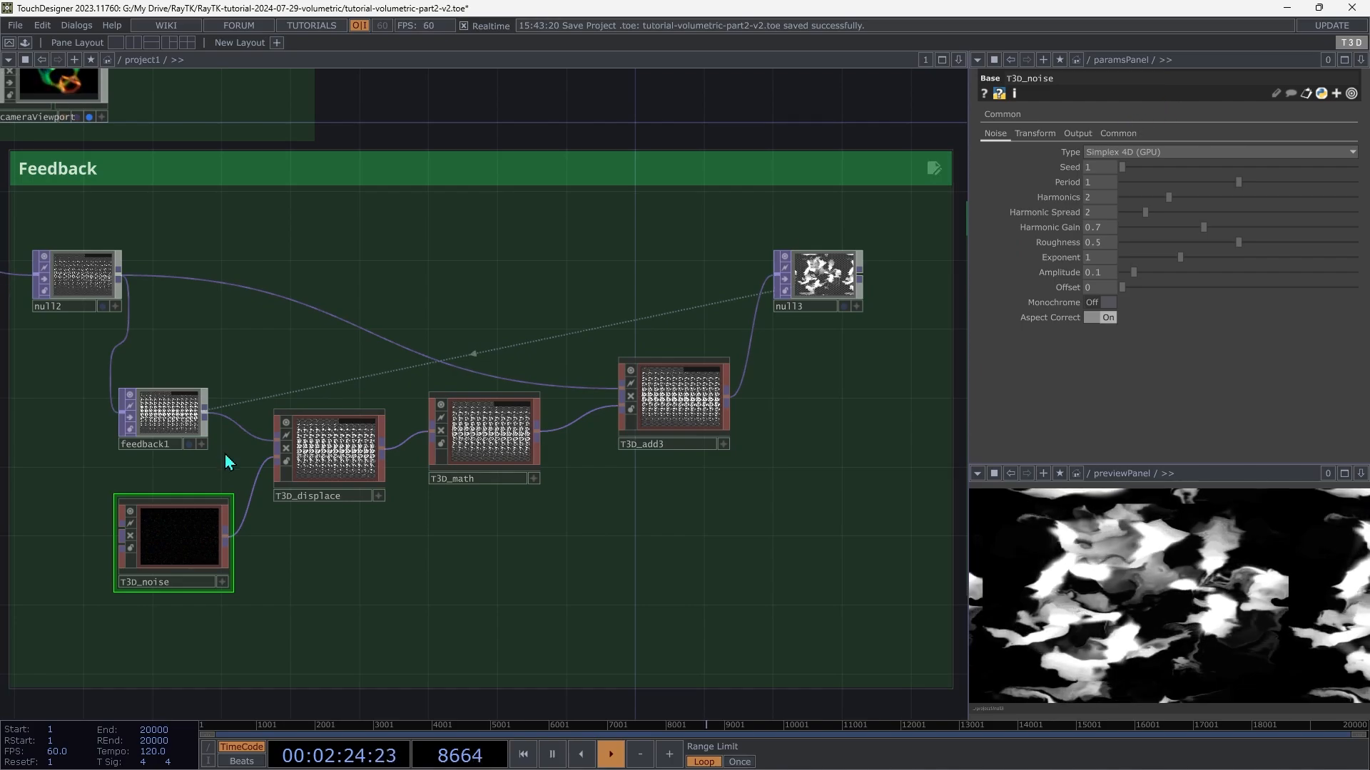
left_click(1118, 135)
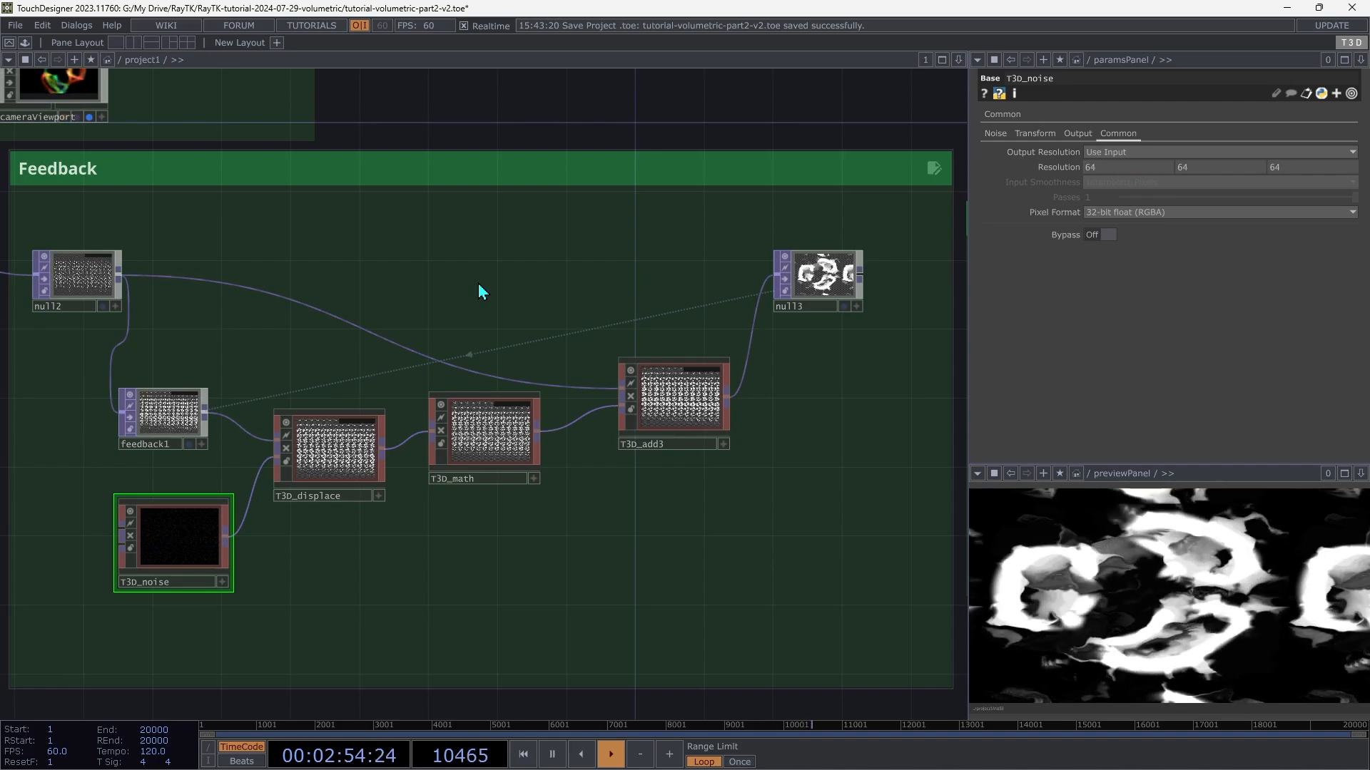
left_click_drag(478, 284, 588, 511)
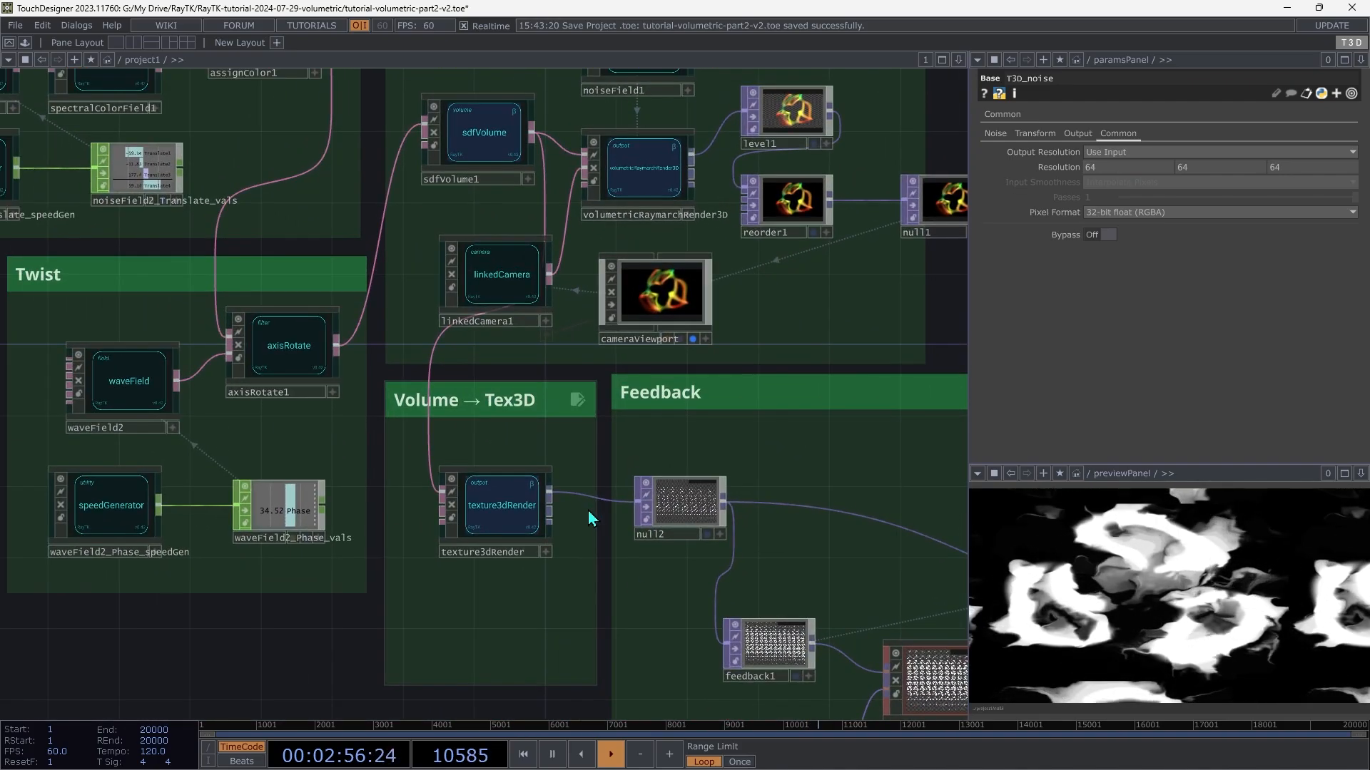
left_click(500, 509)
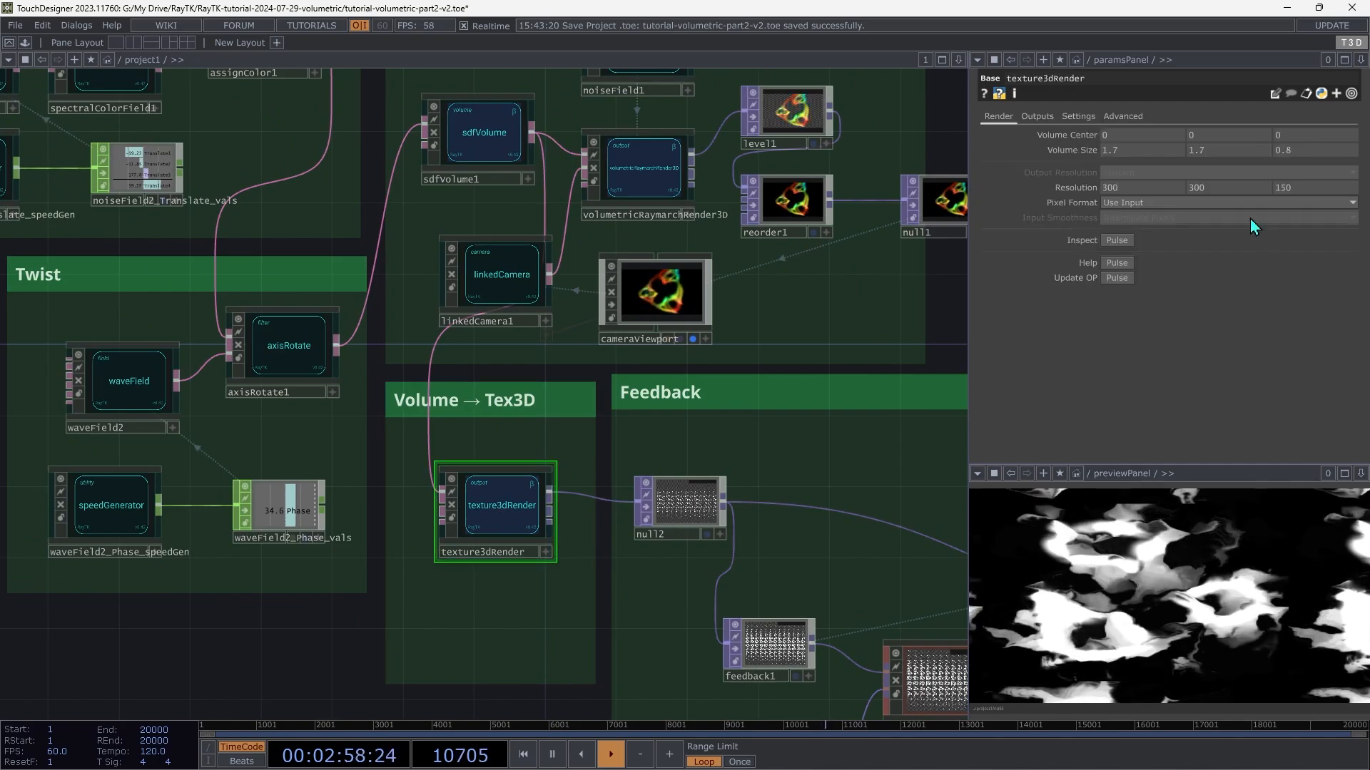
right_click(1089, 197)
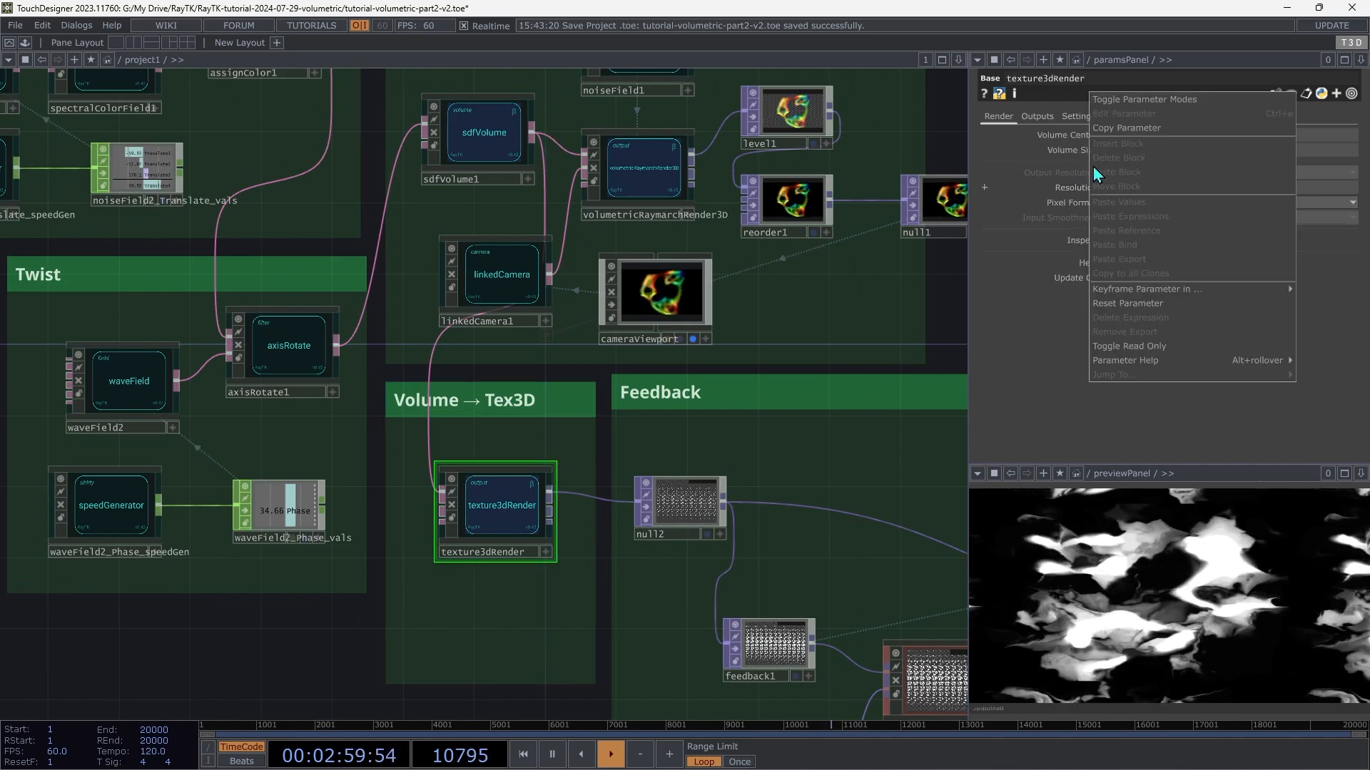
left_click(1103, 128)
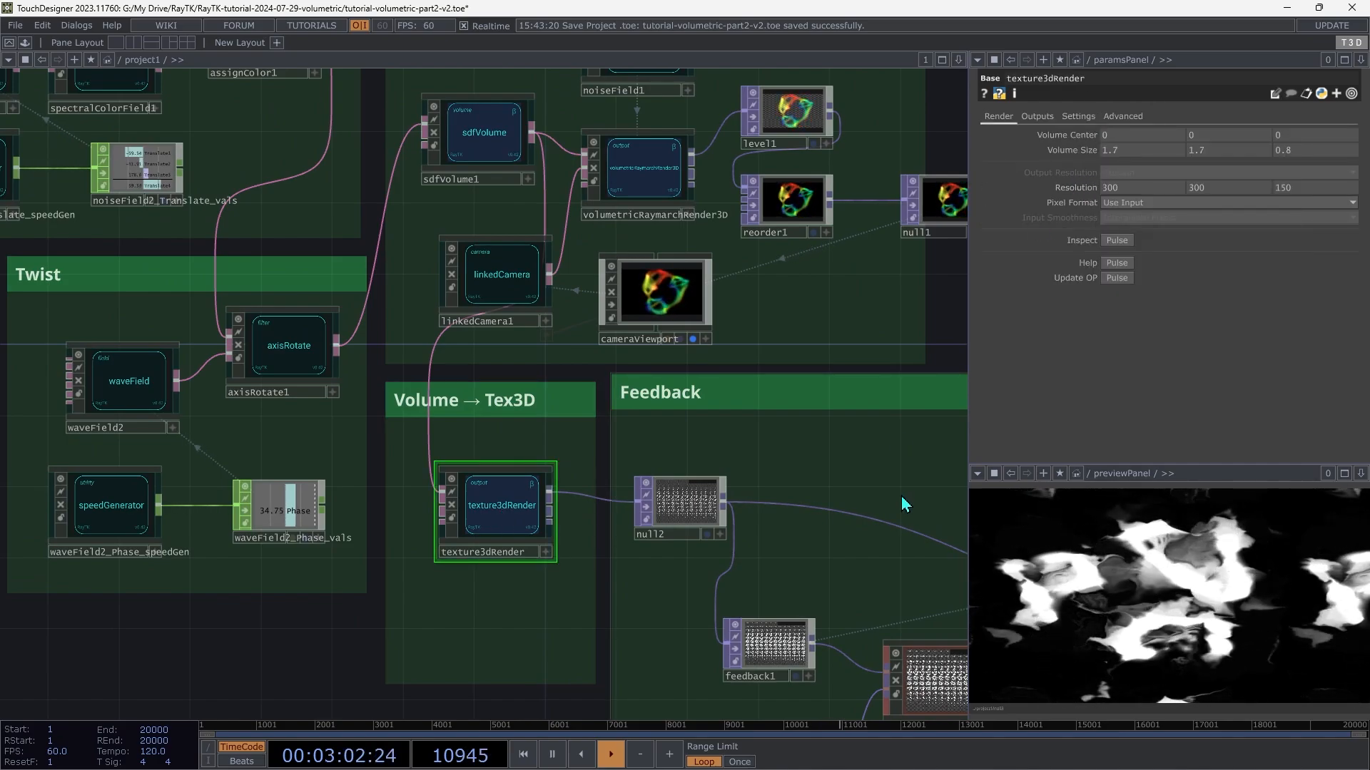
Paste the copied parameter as a reference into T3D_noise's Resolution.
left_click_drag(901, 495, 632, 394)
scroll(662, 587, "down", 1)
left_click_drag(540, 618, 200, 488)
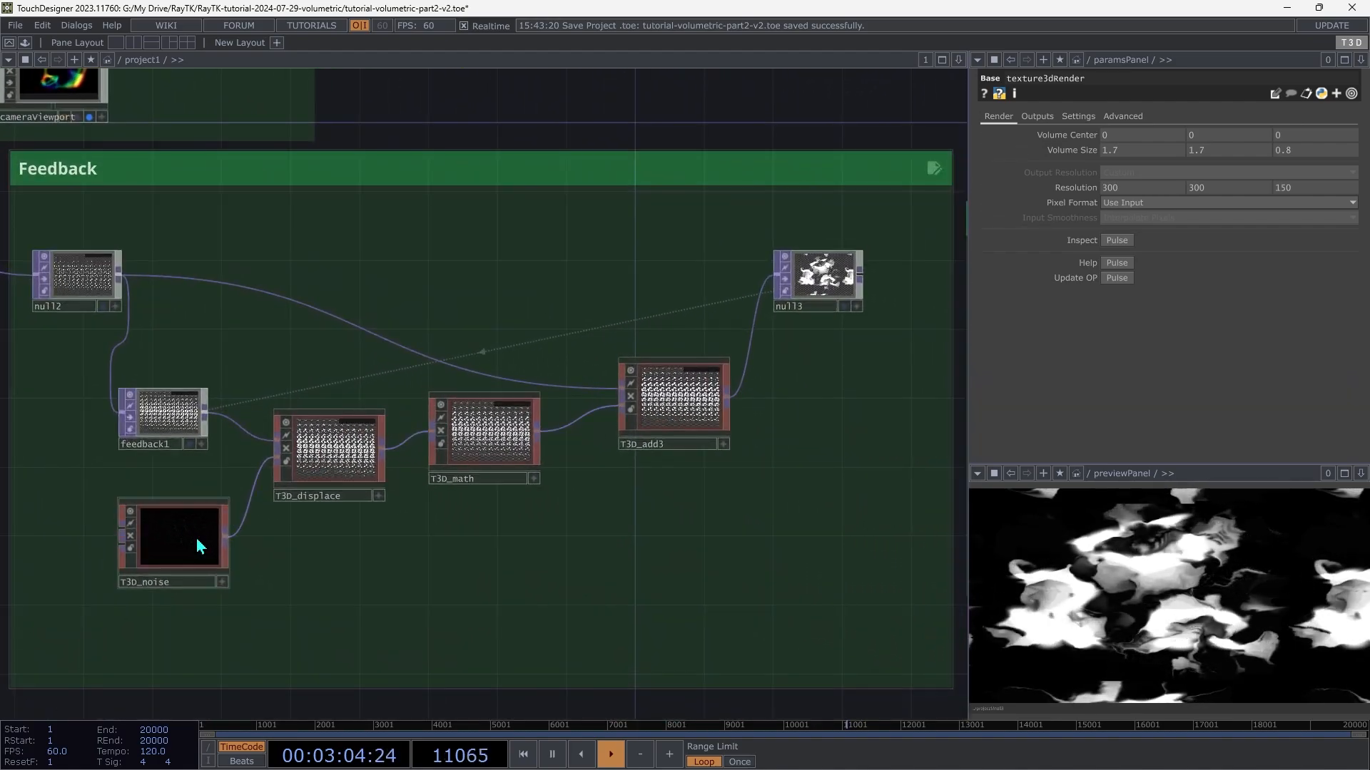
left_click(198, 538)
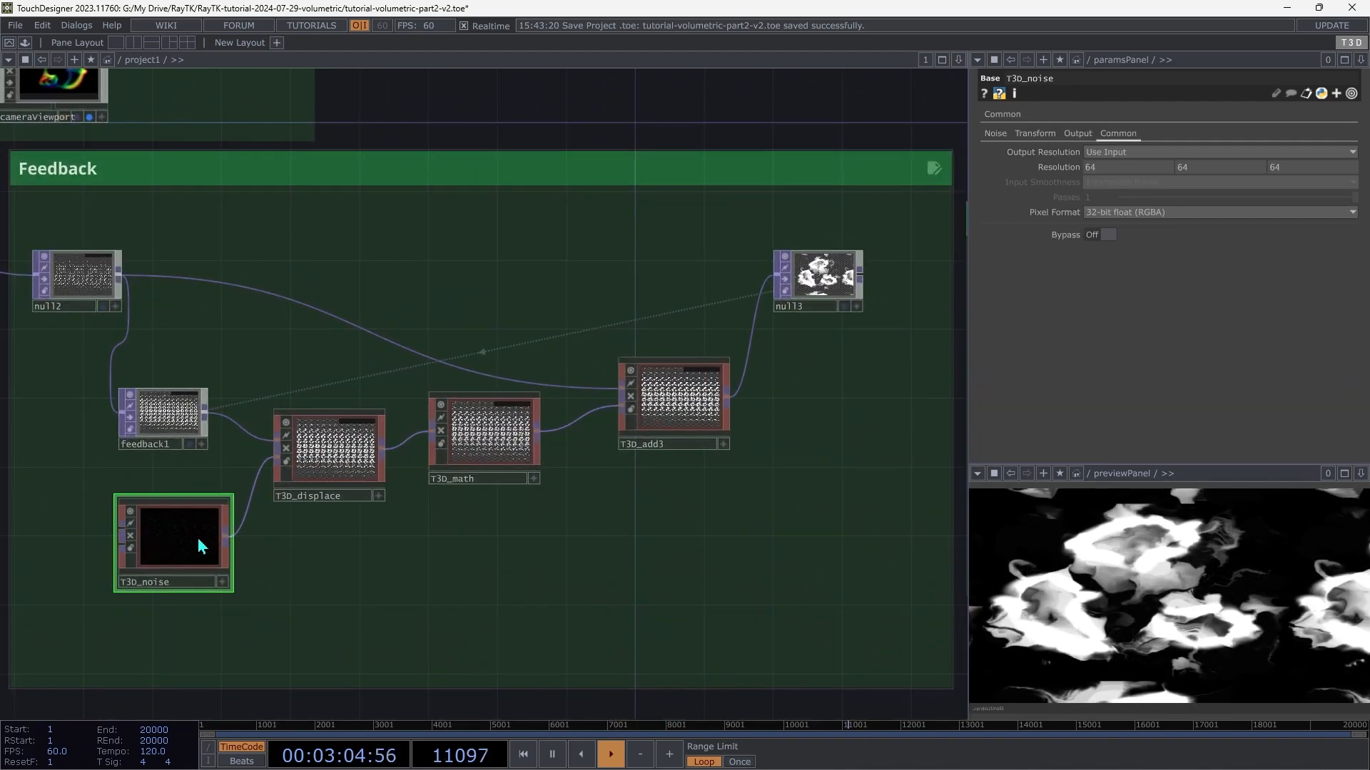
right_click(1056, 169)
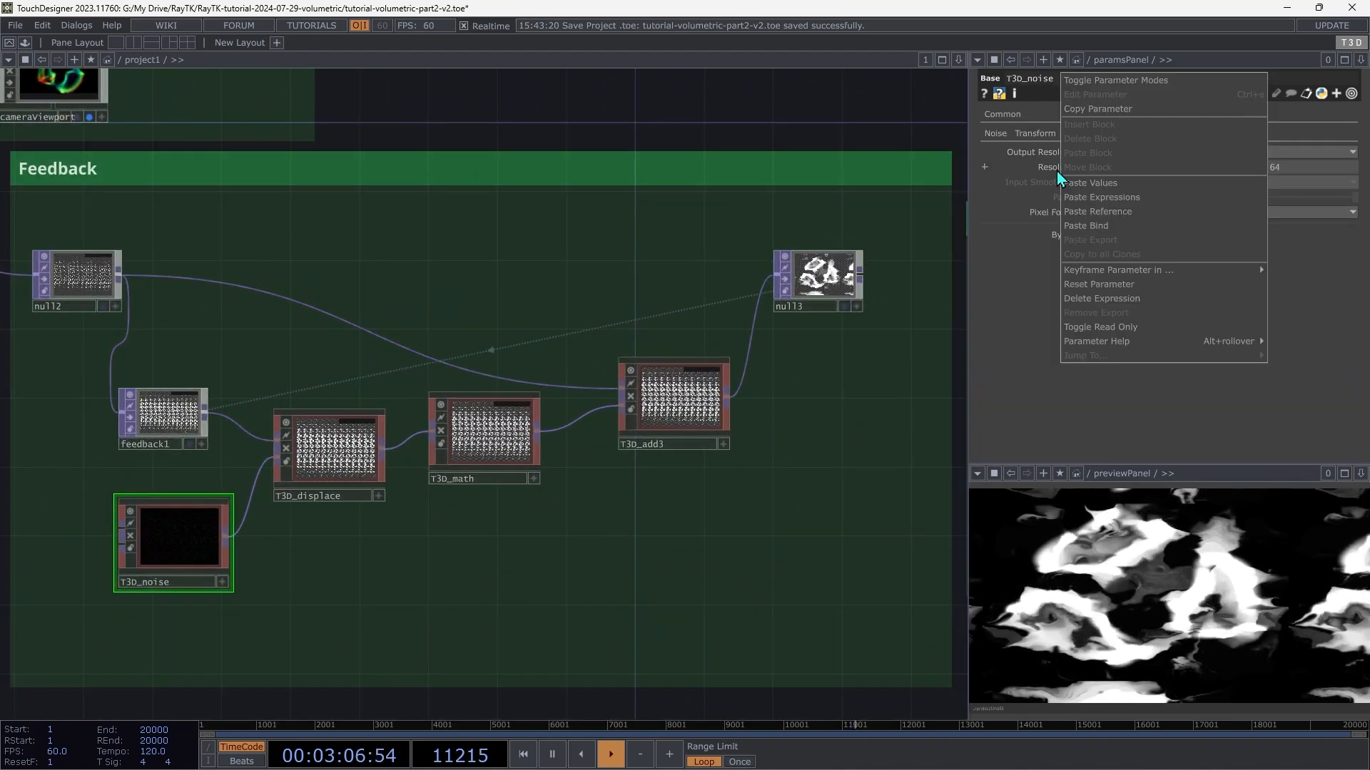
left_click(1116, 218)
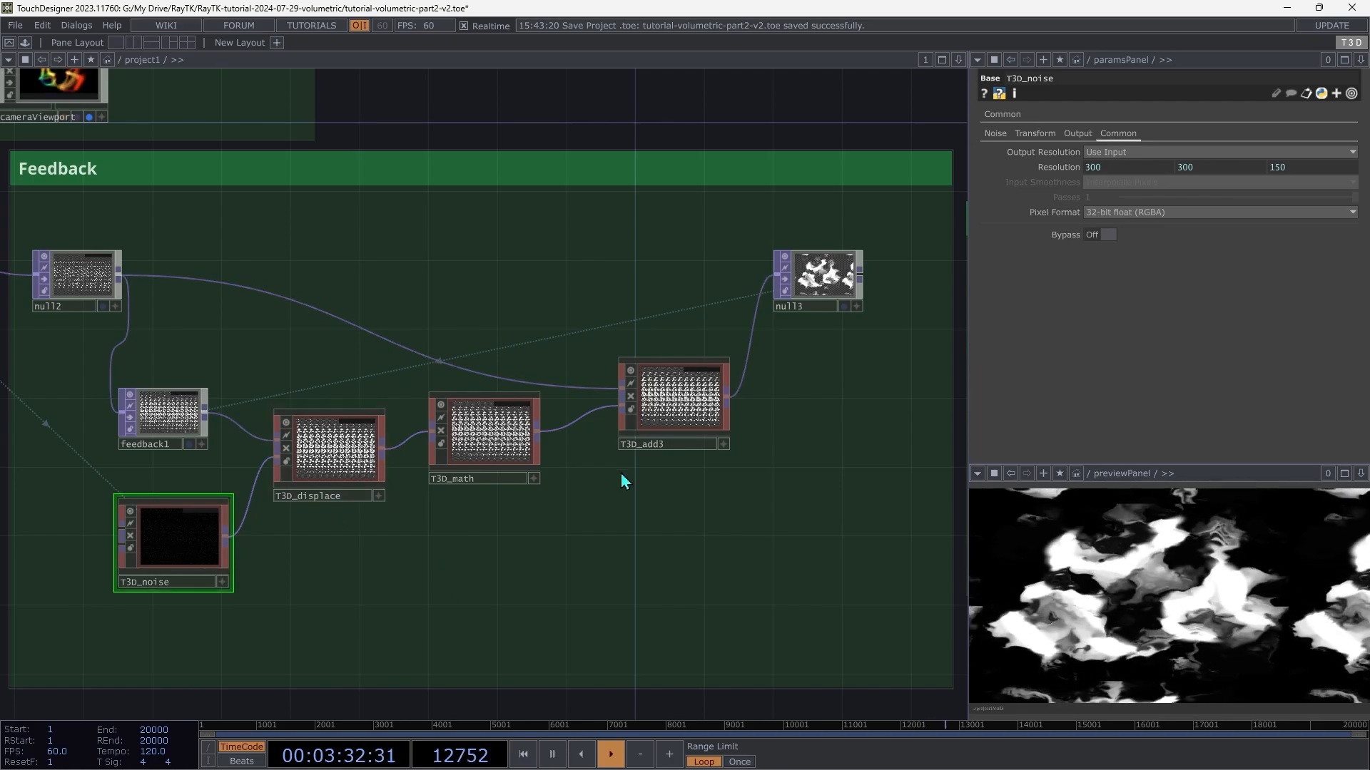
Animate T3D_noise's Translate with a speed generator and place the generator and its values node below T3D_displace.
right_click(605, 502)
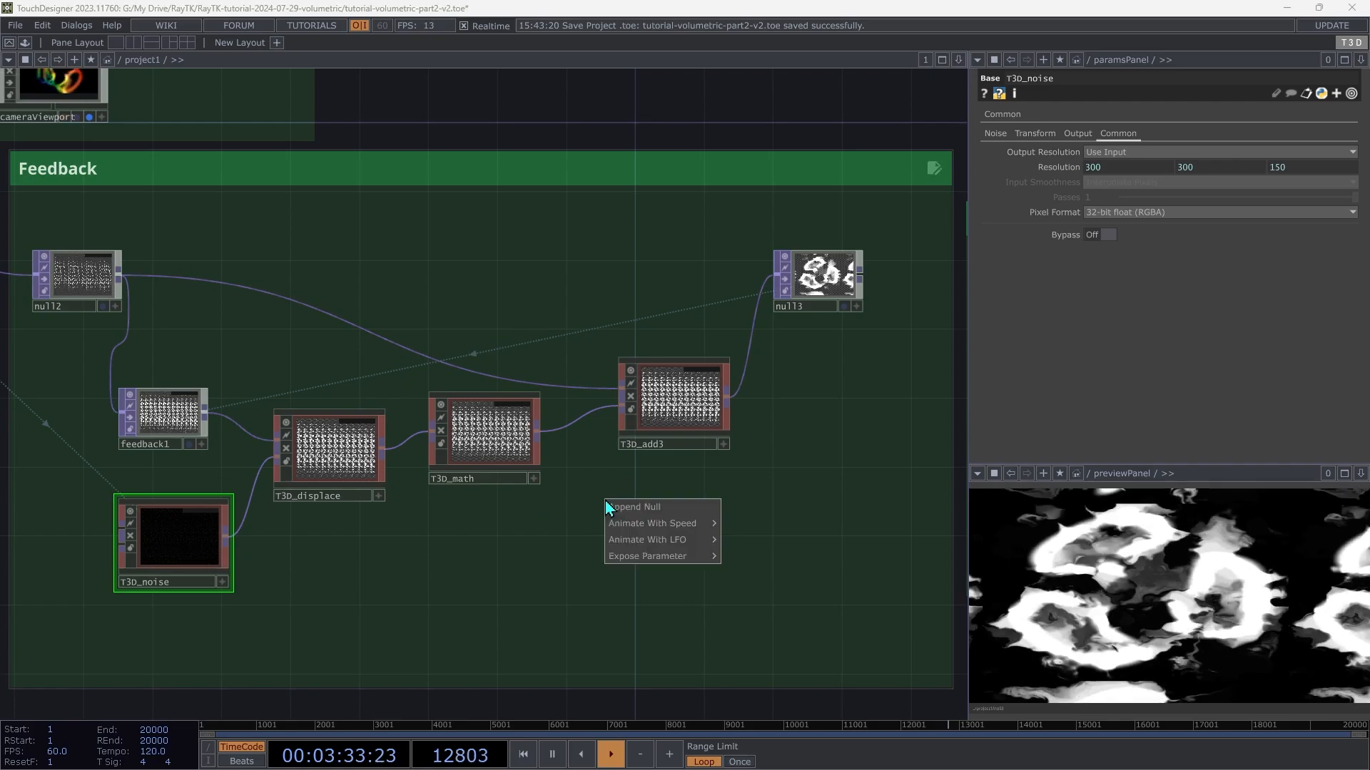
mouse_move(660, 523)
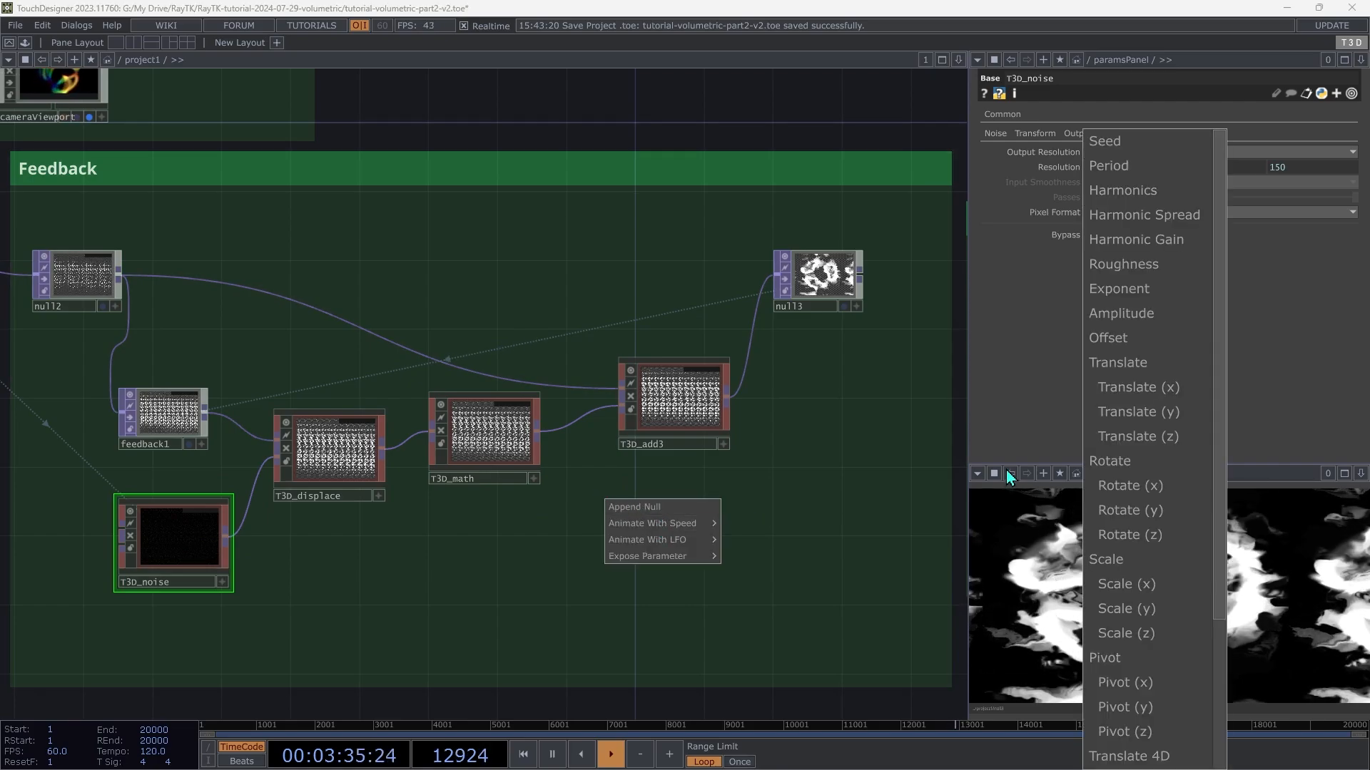
left_click(1121, 362)
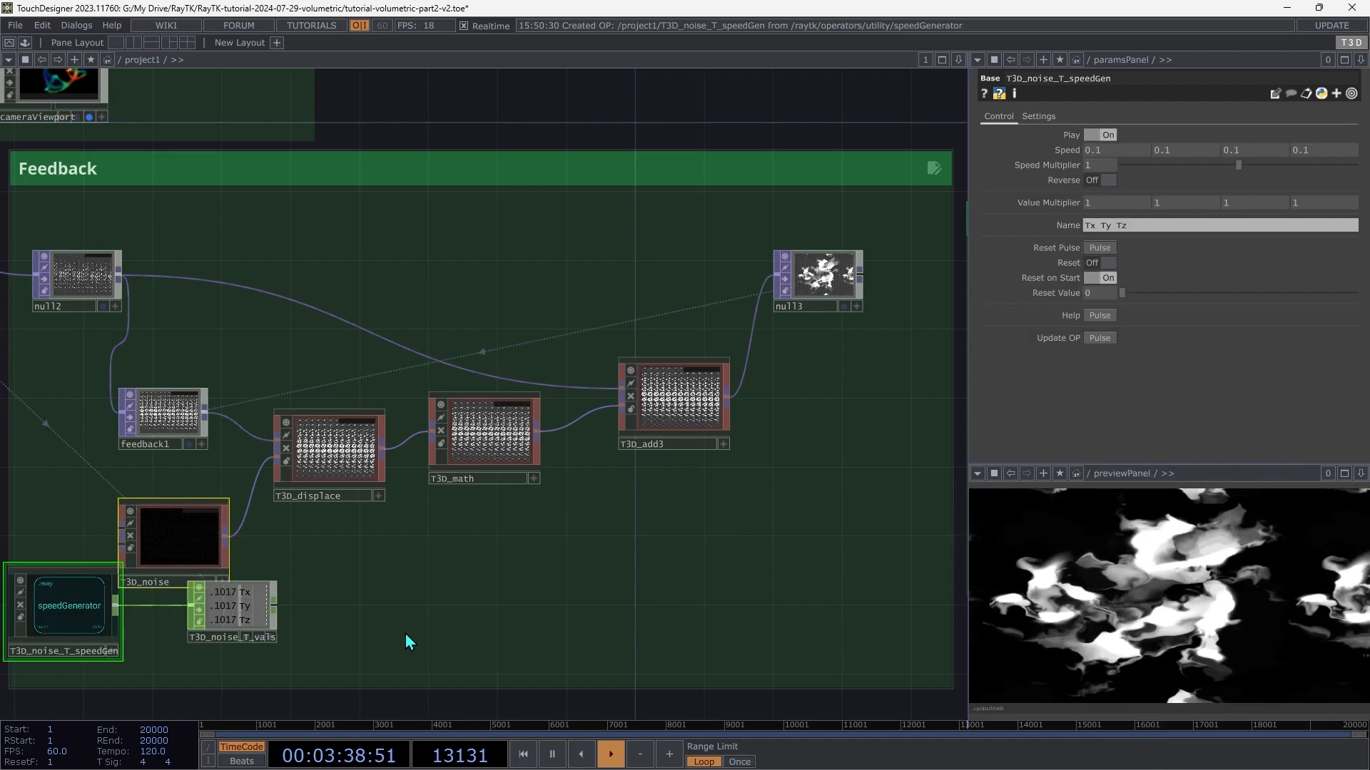
left_click_drag(302, 633, 326, 652)
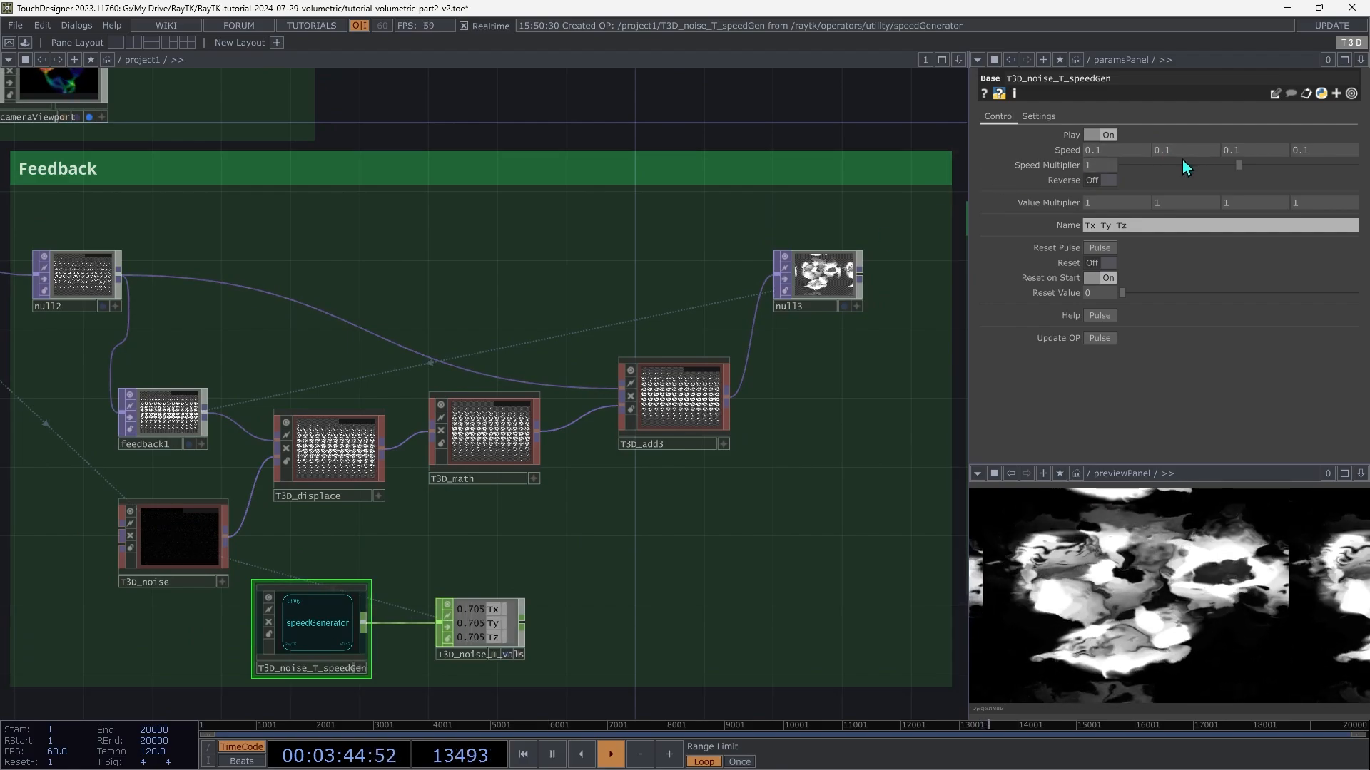
Set the noise speed generator's first three Speed values to -0.3, -0.1 and 0.12 and its Speed Multiplier to about 1.
middle_click_drag(1181, 152, 1162, 137)
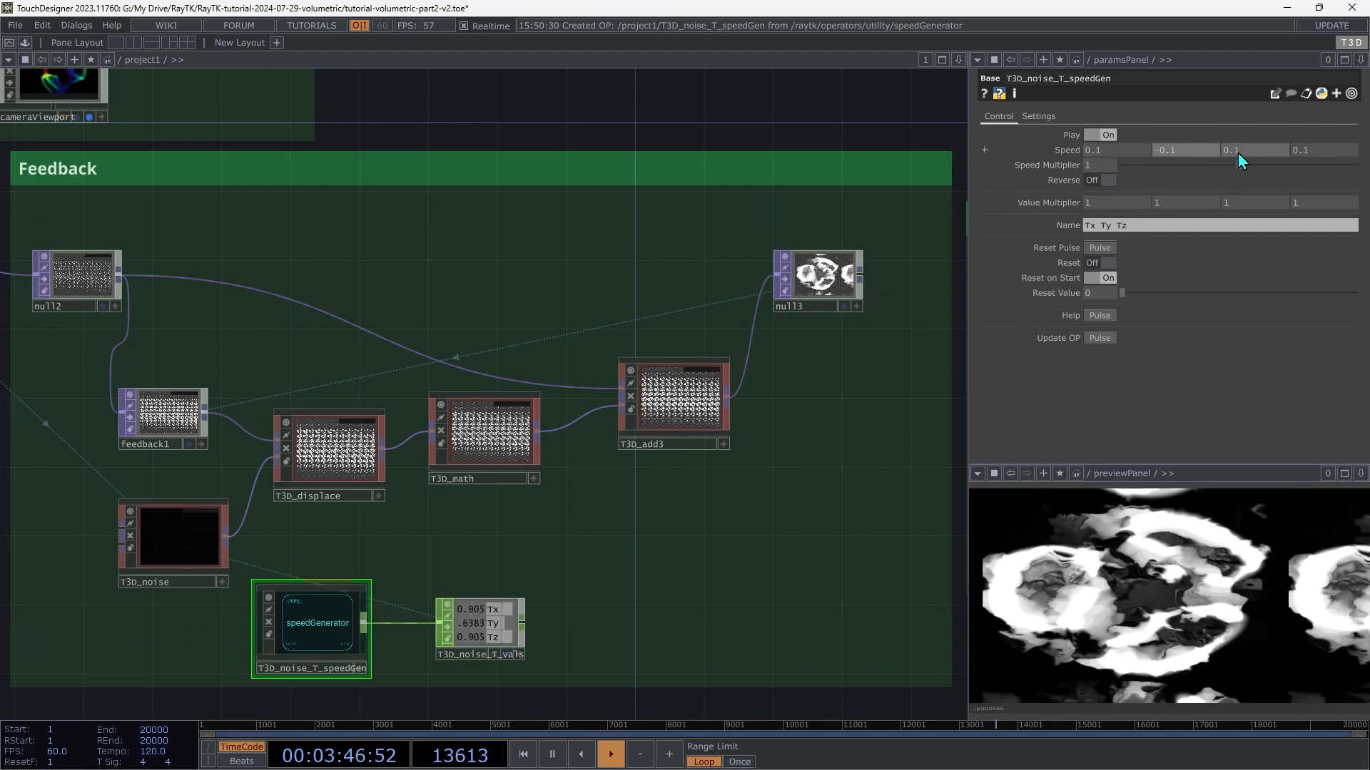
middle_click_drag(1252, 153, 1227, 190)
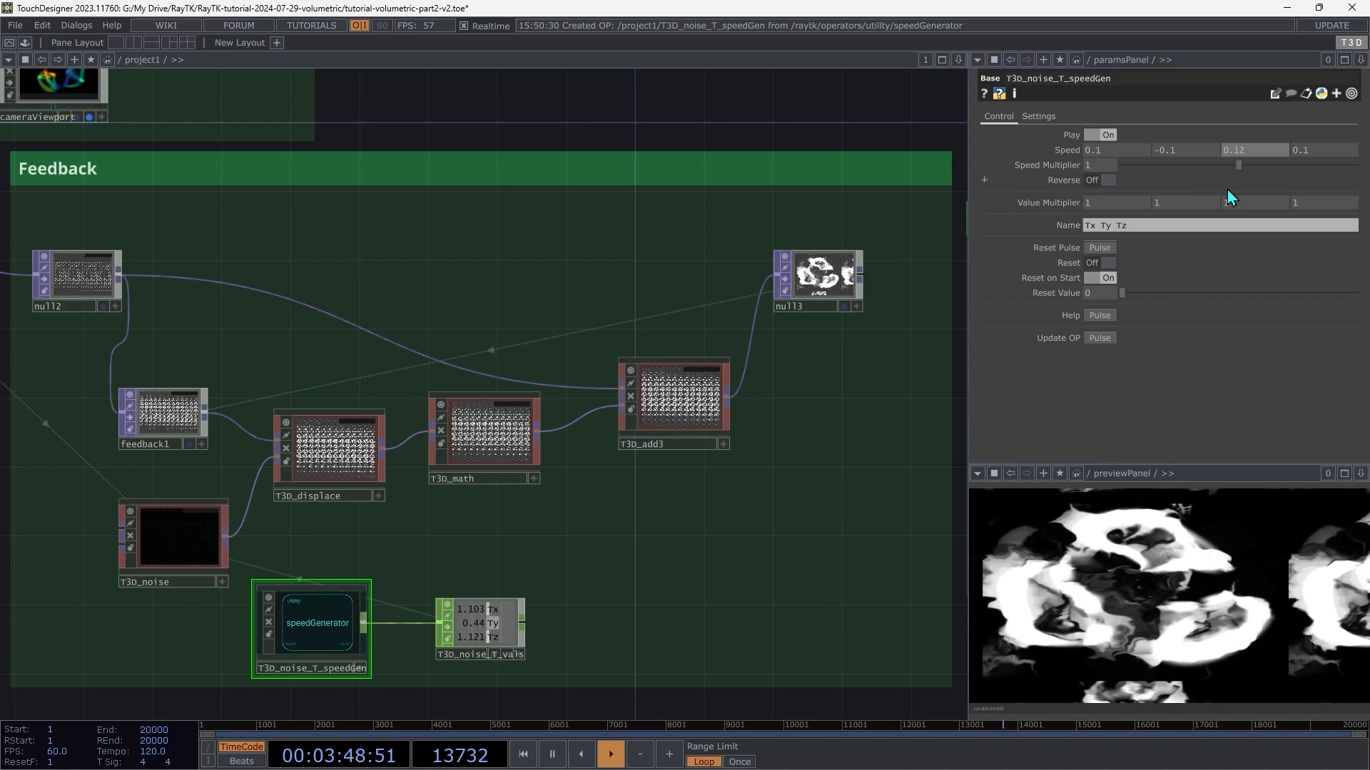
left_click_drag(1240, 166, 1319, 186)
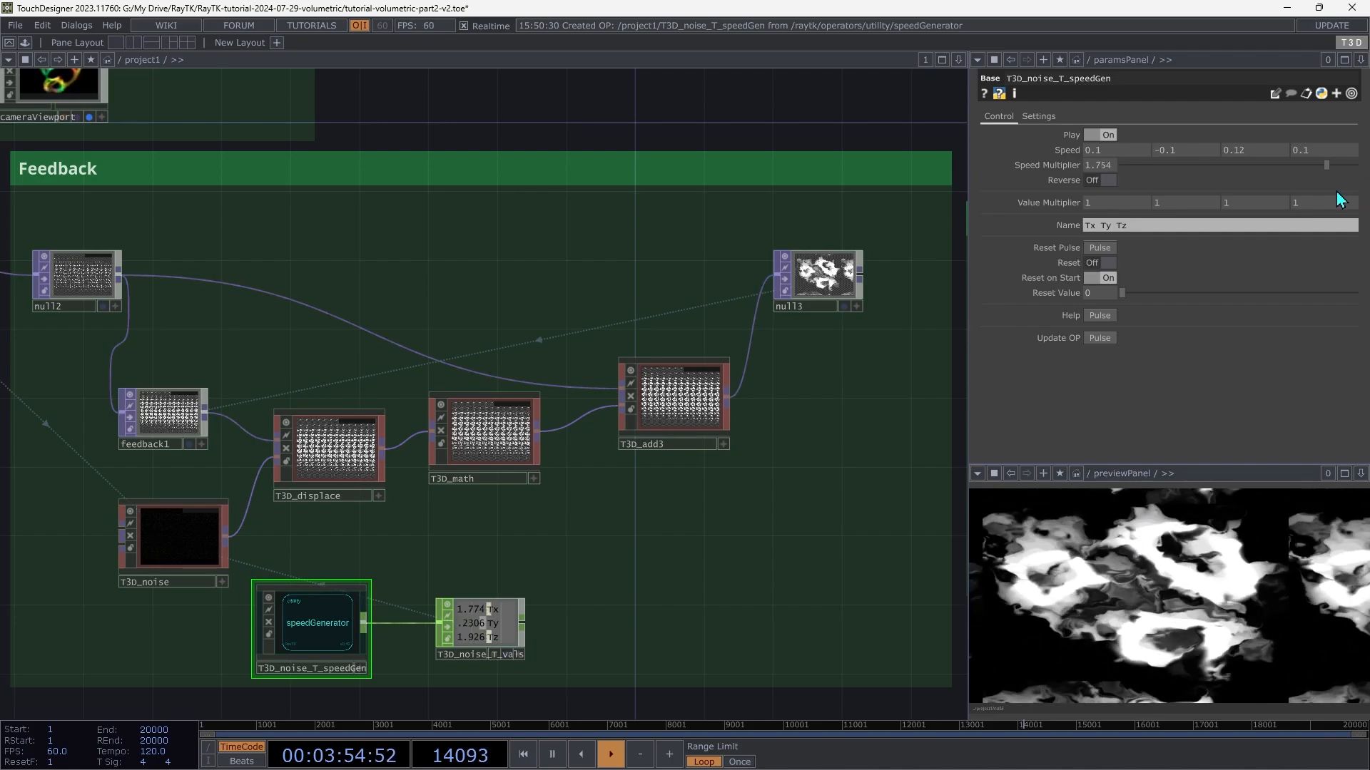
left_click_drag(1326, 165, 1184, 114)
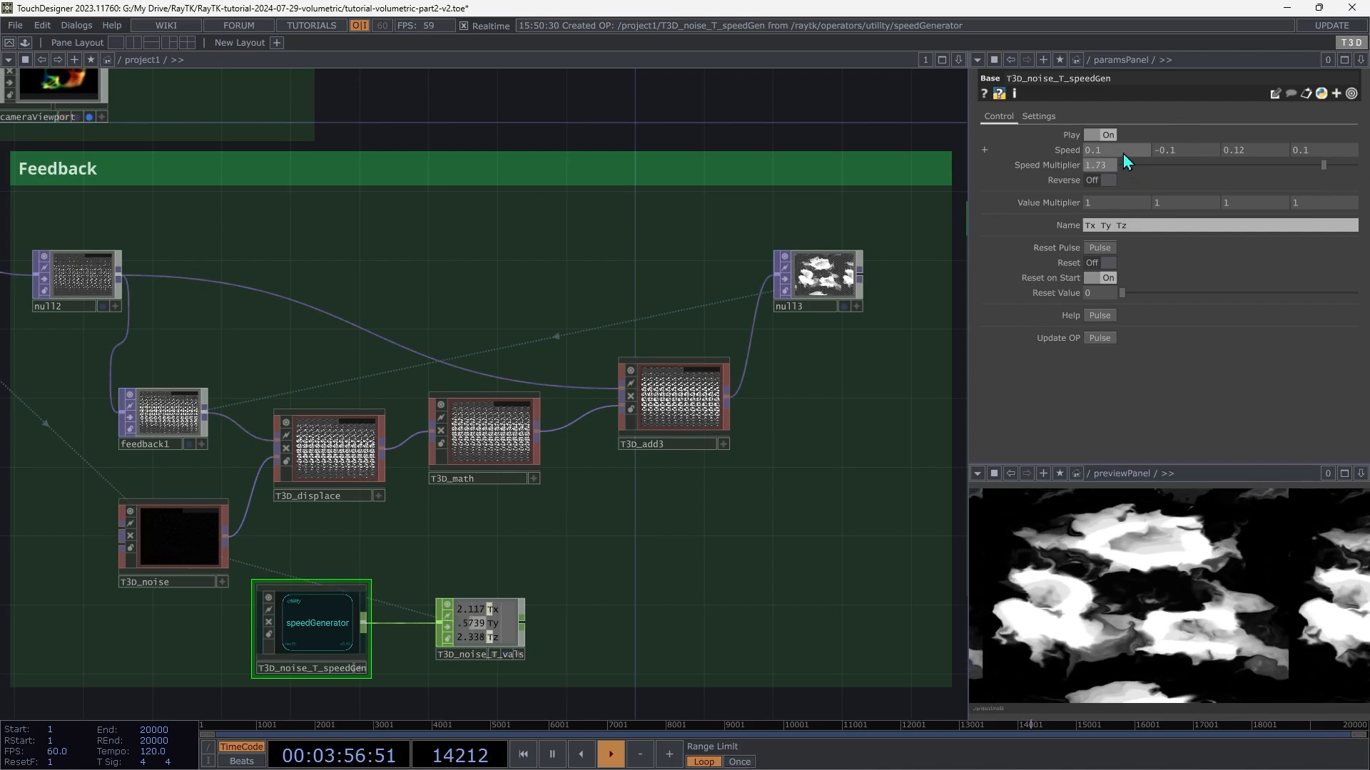
mouse_move(1122, 151)
middle_mouse_down()
mouse_move(1117, 130)
mouse_move(1099, 129)
mouse_move(1120, 127)
middle_mouse_up()
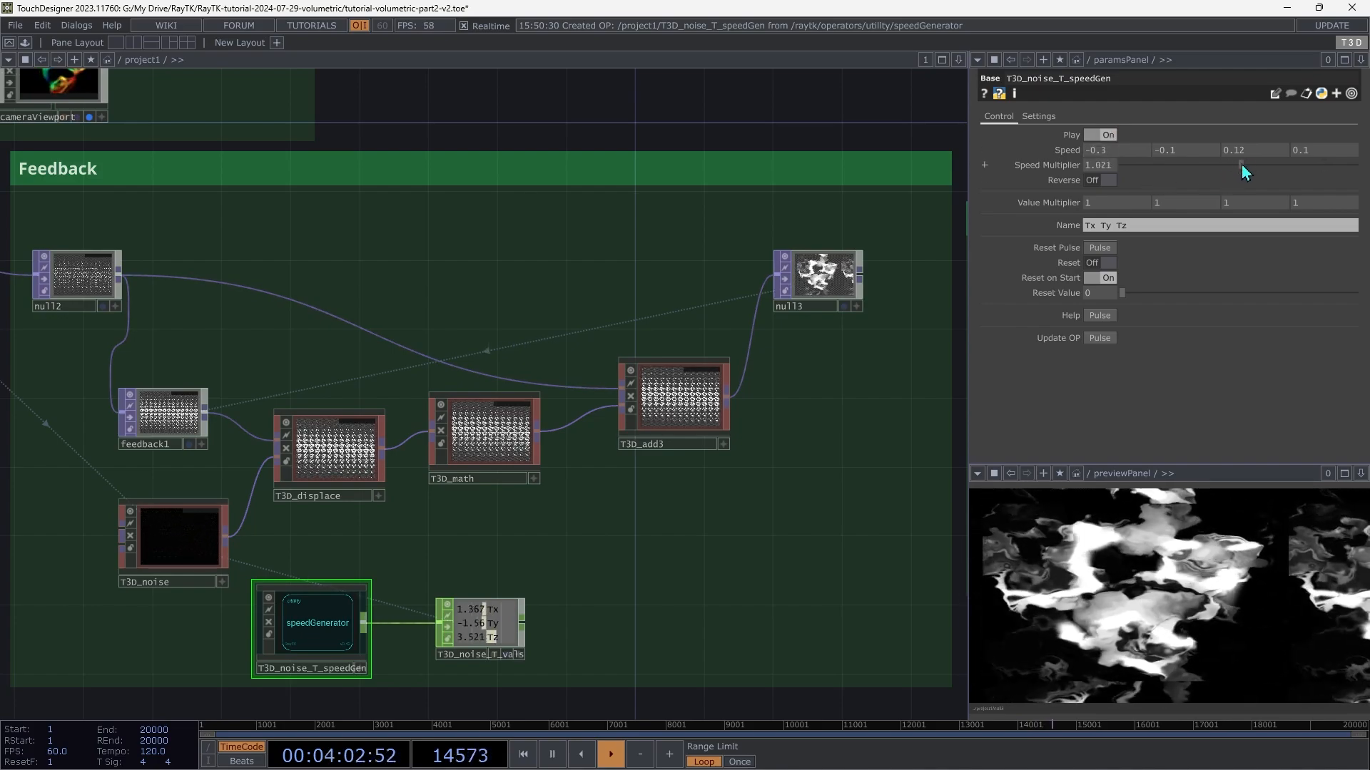
left_click(1239, 165)
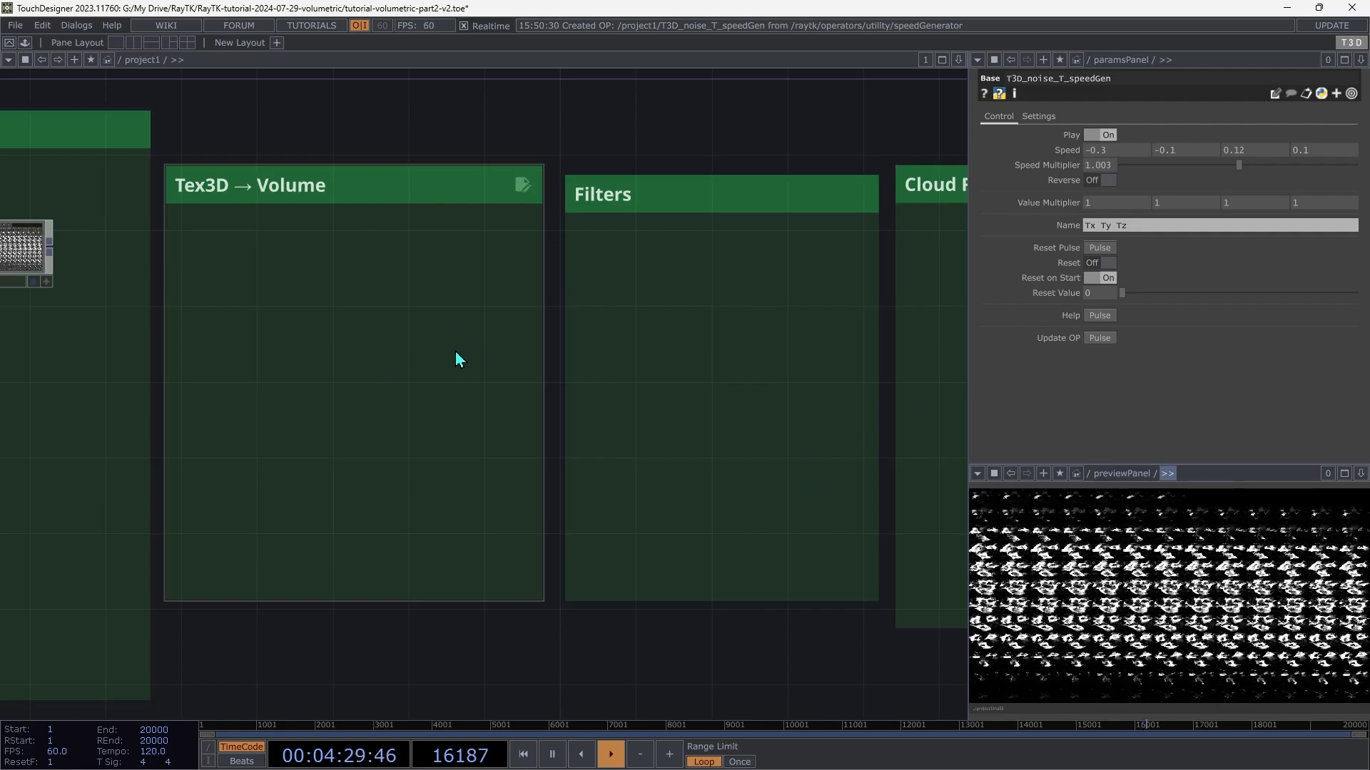
Add a RayTK texture3dVolume operator inside the Tex3D → Volume section.
key("ctrl+b")
type("te")
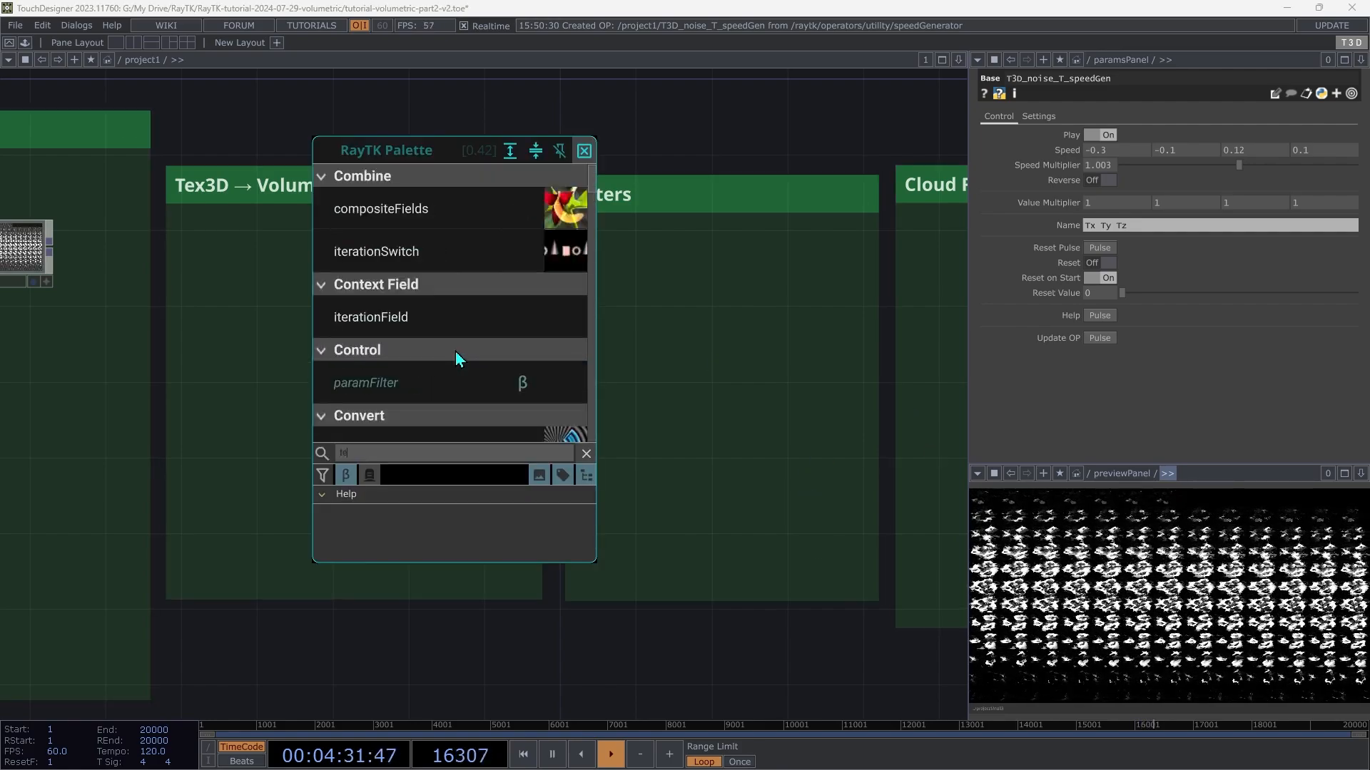
type("xture3dv")
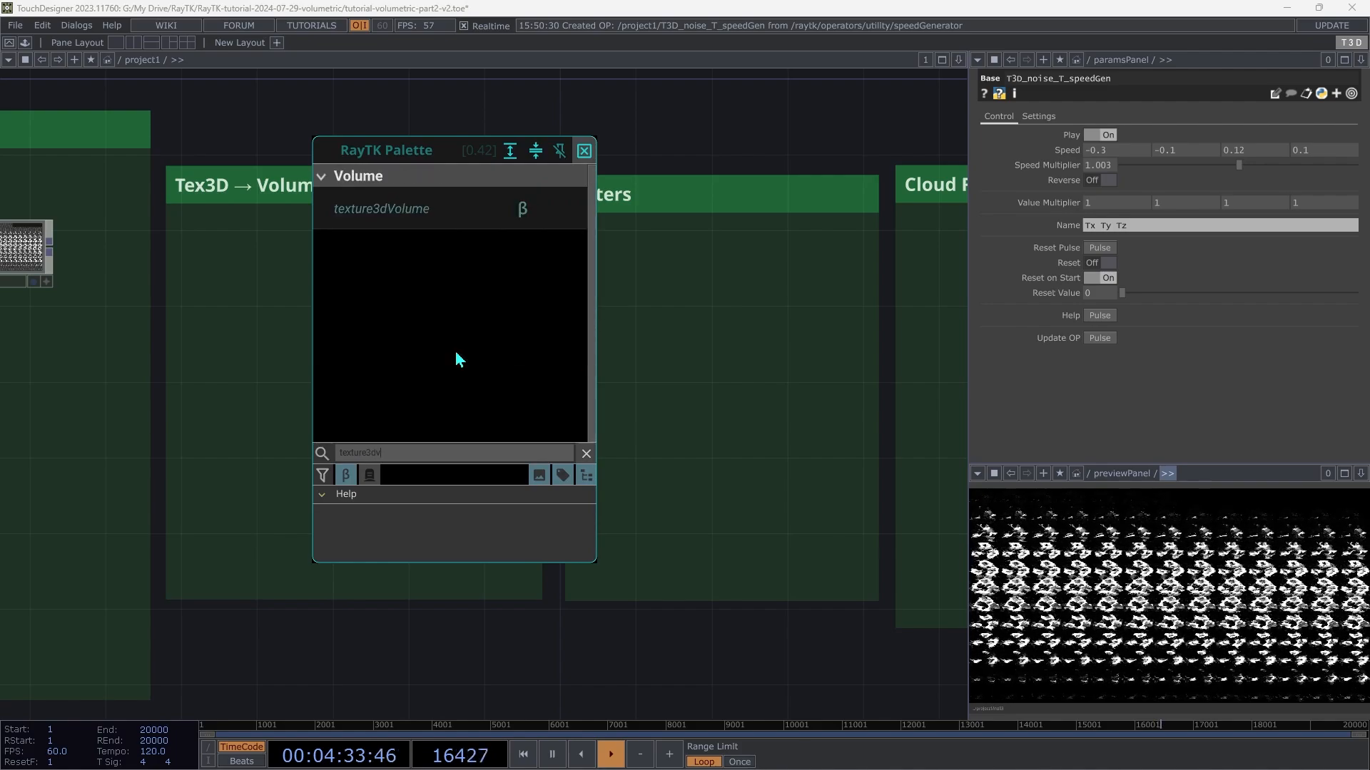
left_click(388, 214)
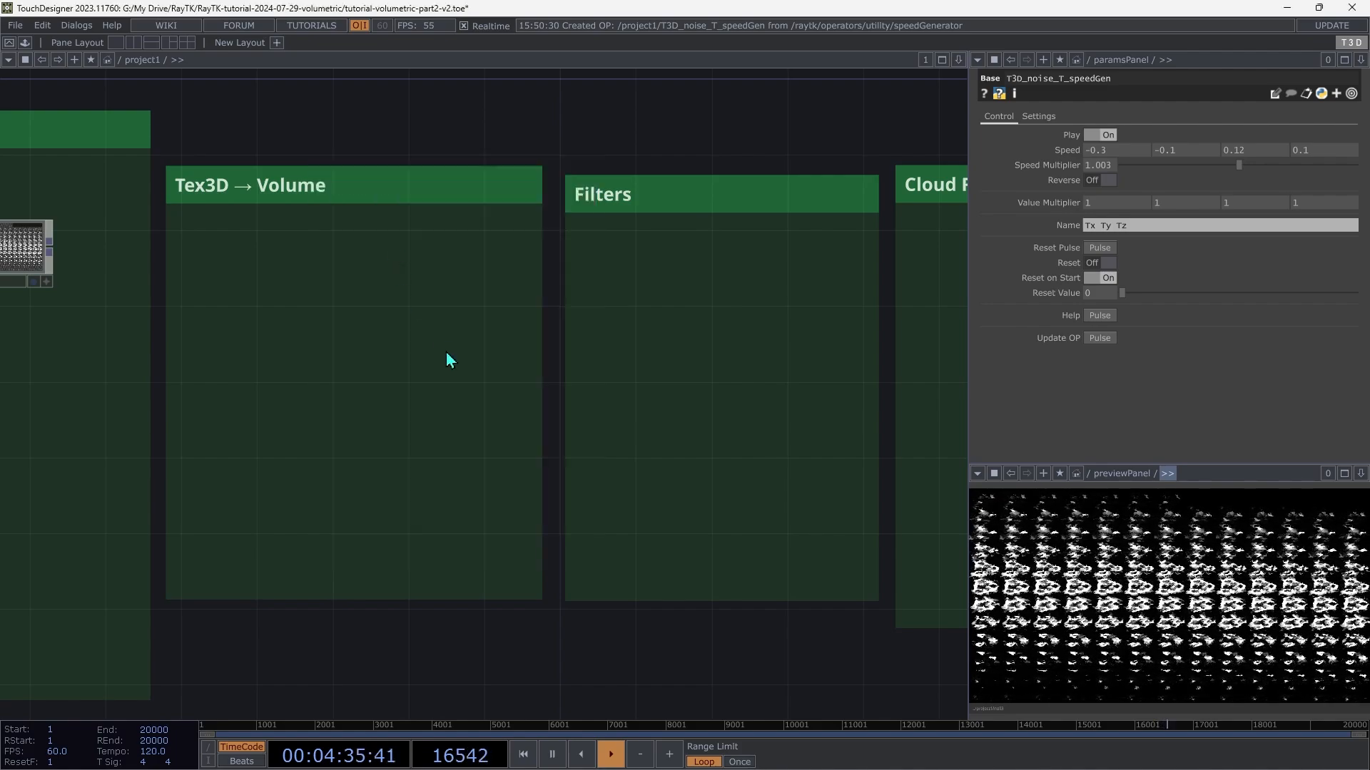
left_click(360, 349)
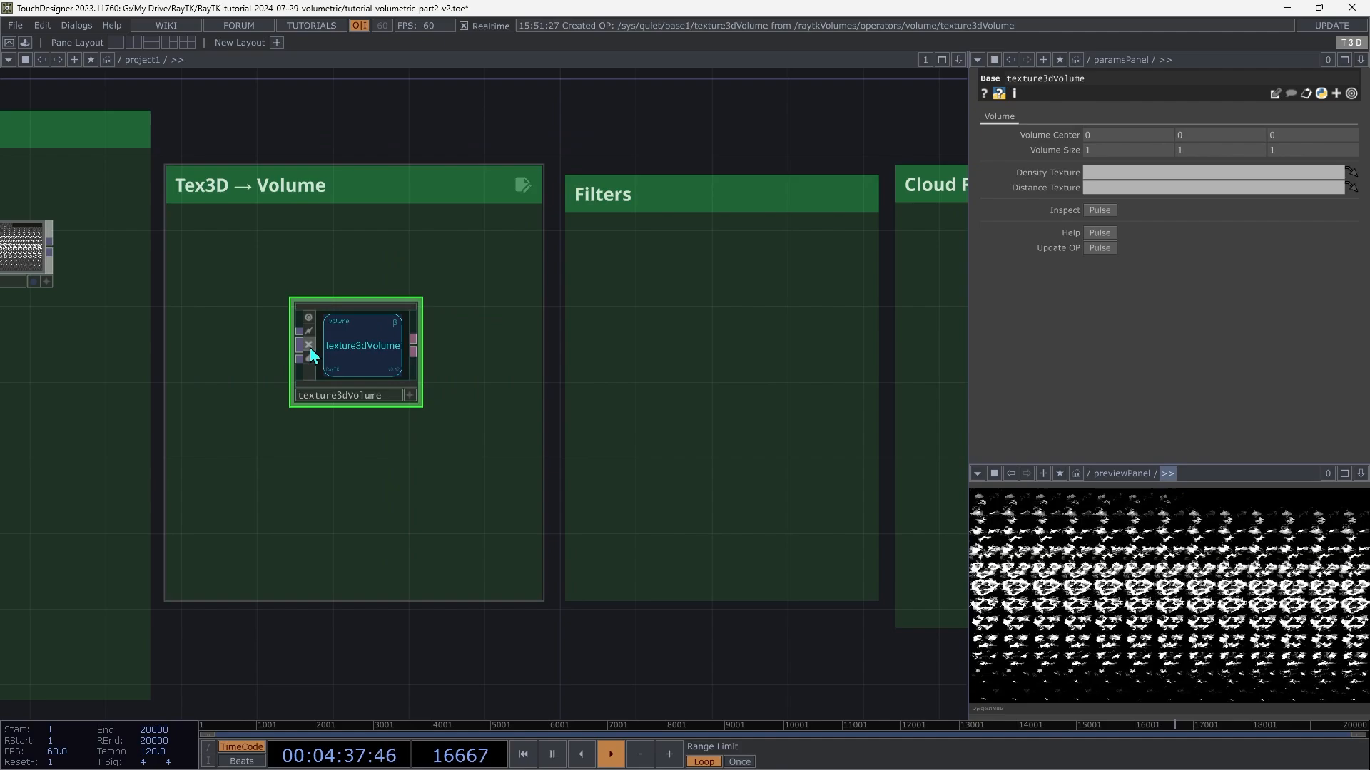
Connect null3 to texture3dVolume's Density 3D Texture input and move texture3dVolume up under its section heading.
left_click(36, 243)
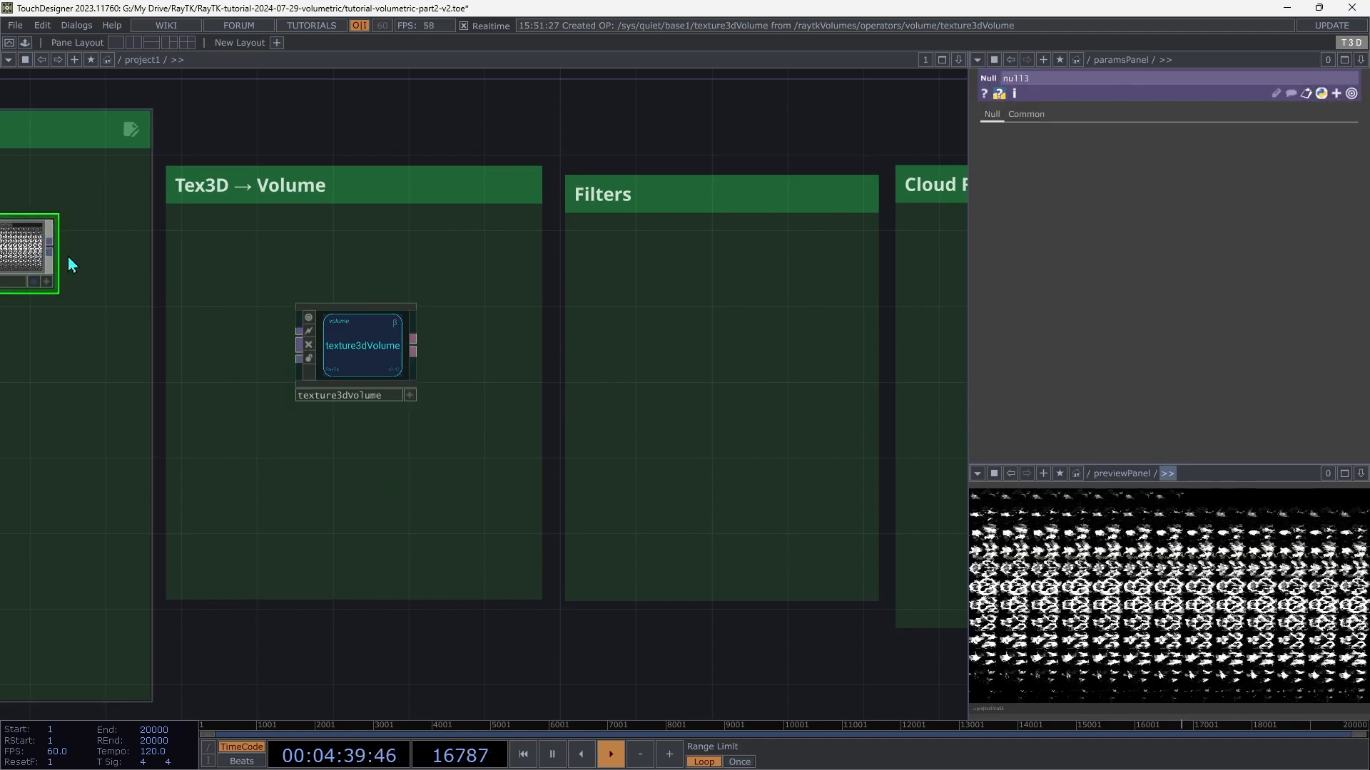
left_click(50, 250)
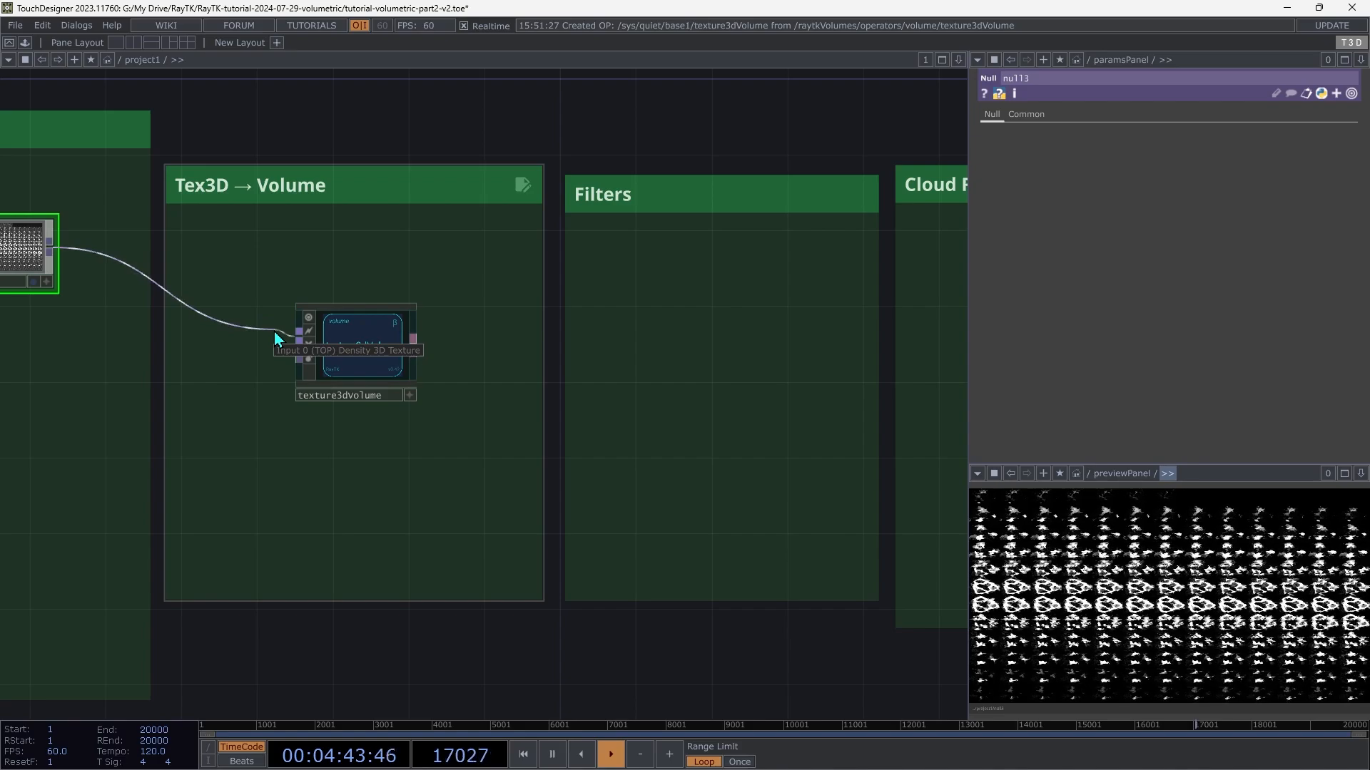
left_click(340, 367)
left_click_drag(382, 351, 339, 270)
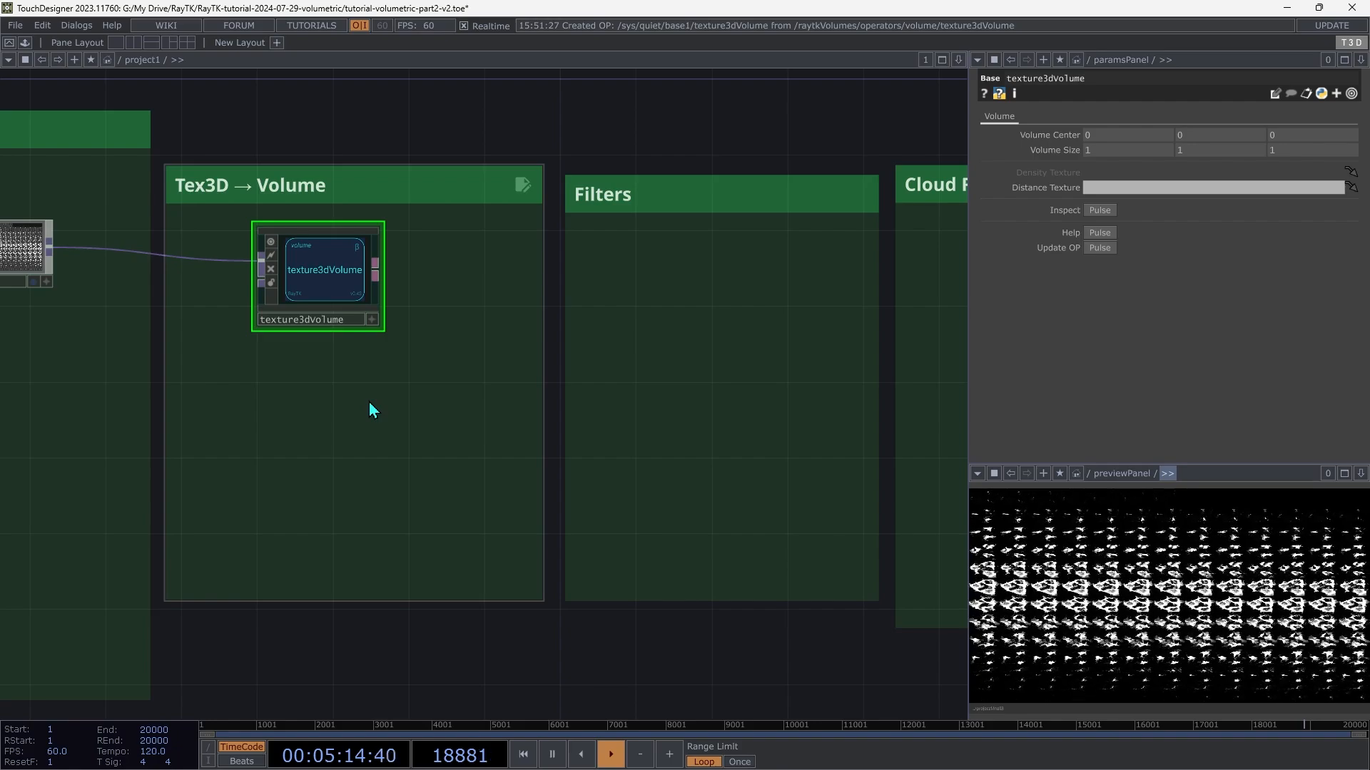
Link texture3dVolume's Volume Size to texture3dRender's Volume Size by copying the parameter and pasting it as a reference.
left_click_drag(370, 401, 468, 468)
left_click(497, 498)
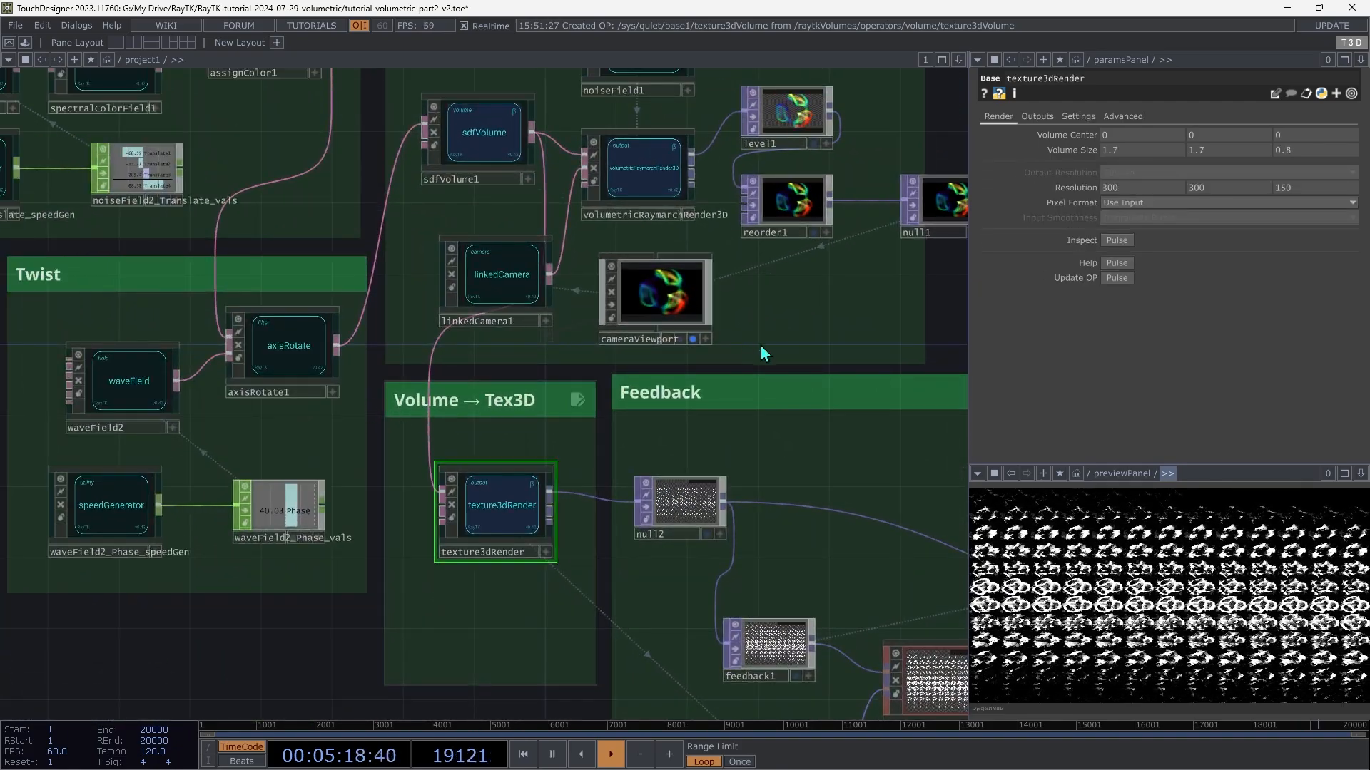
right_click(1063, 155)
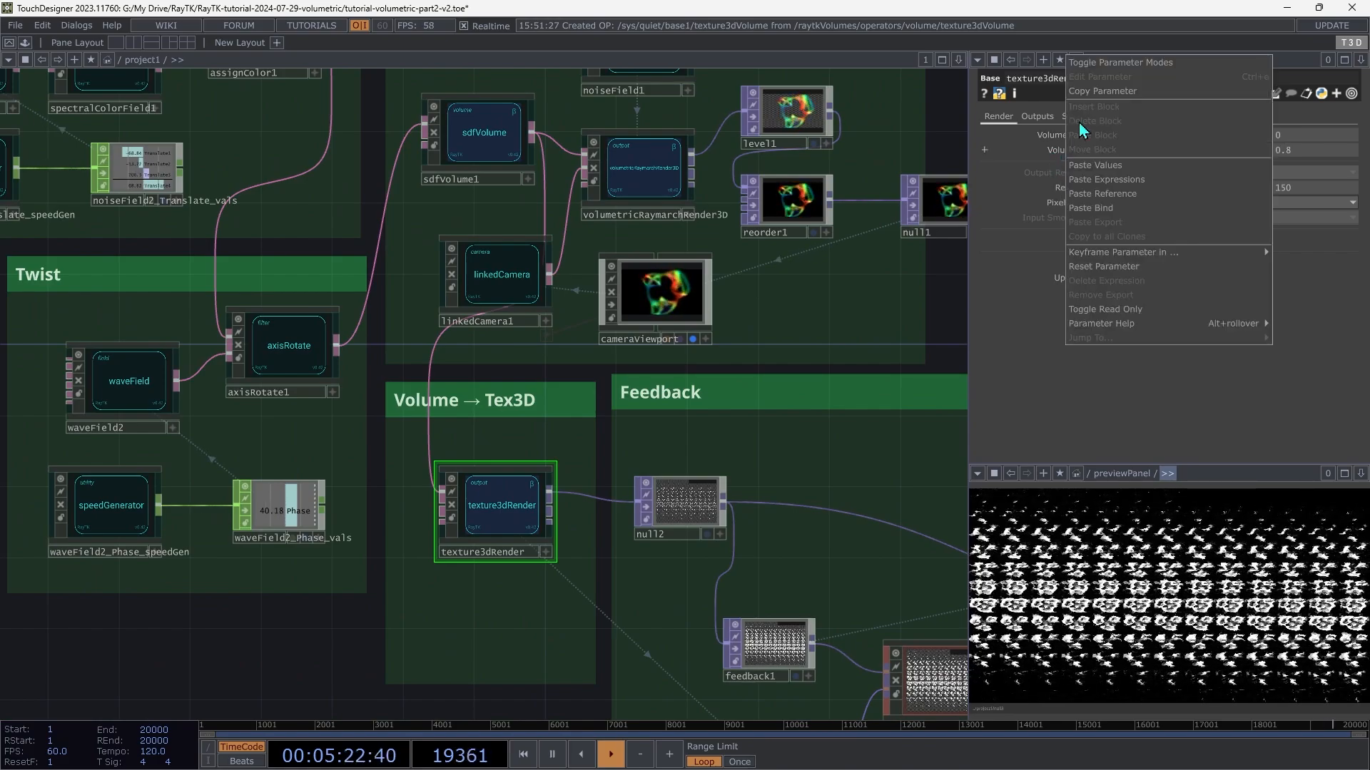
left_click(1089, 93)
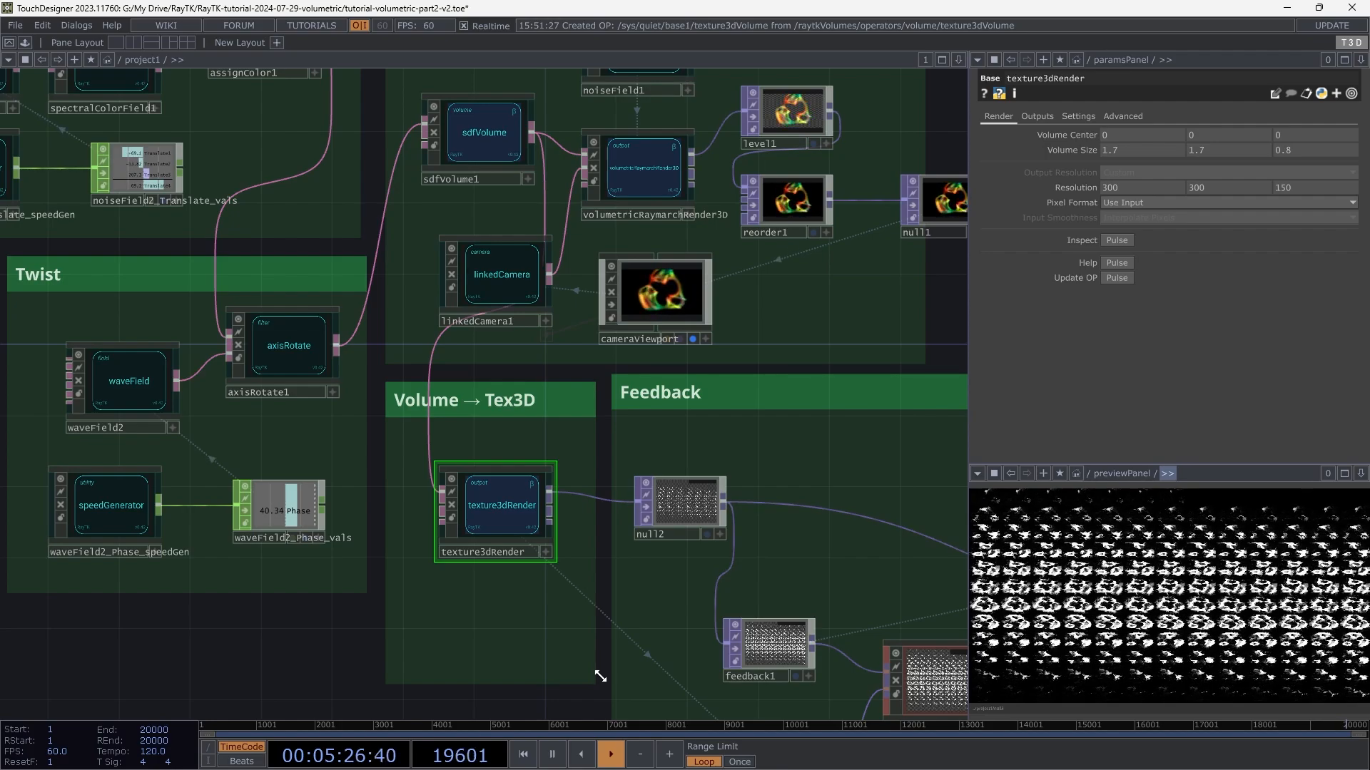
left_click_drag(844, 526, 185, 417)
left_click_drag(921, 457, 171, 318)
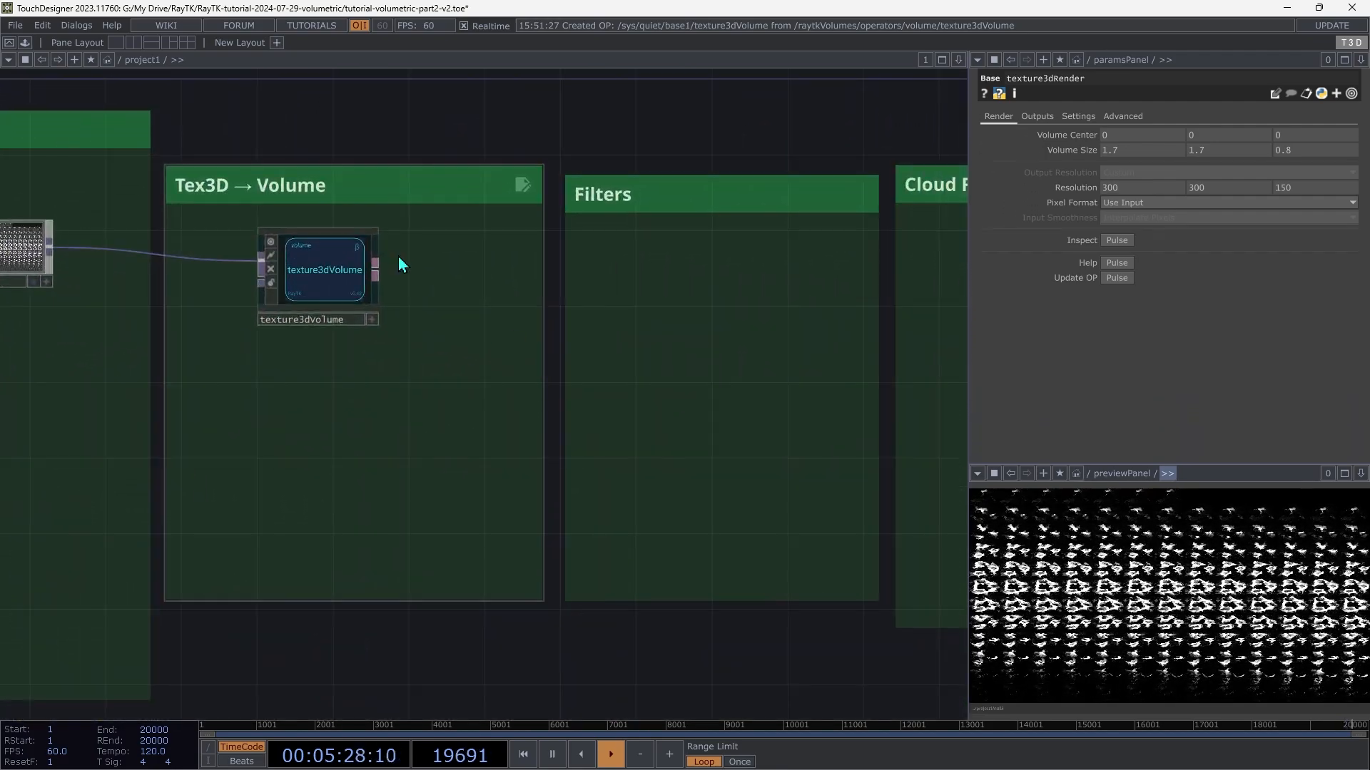
left_click(311, 272)
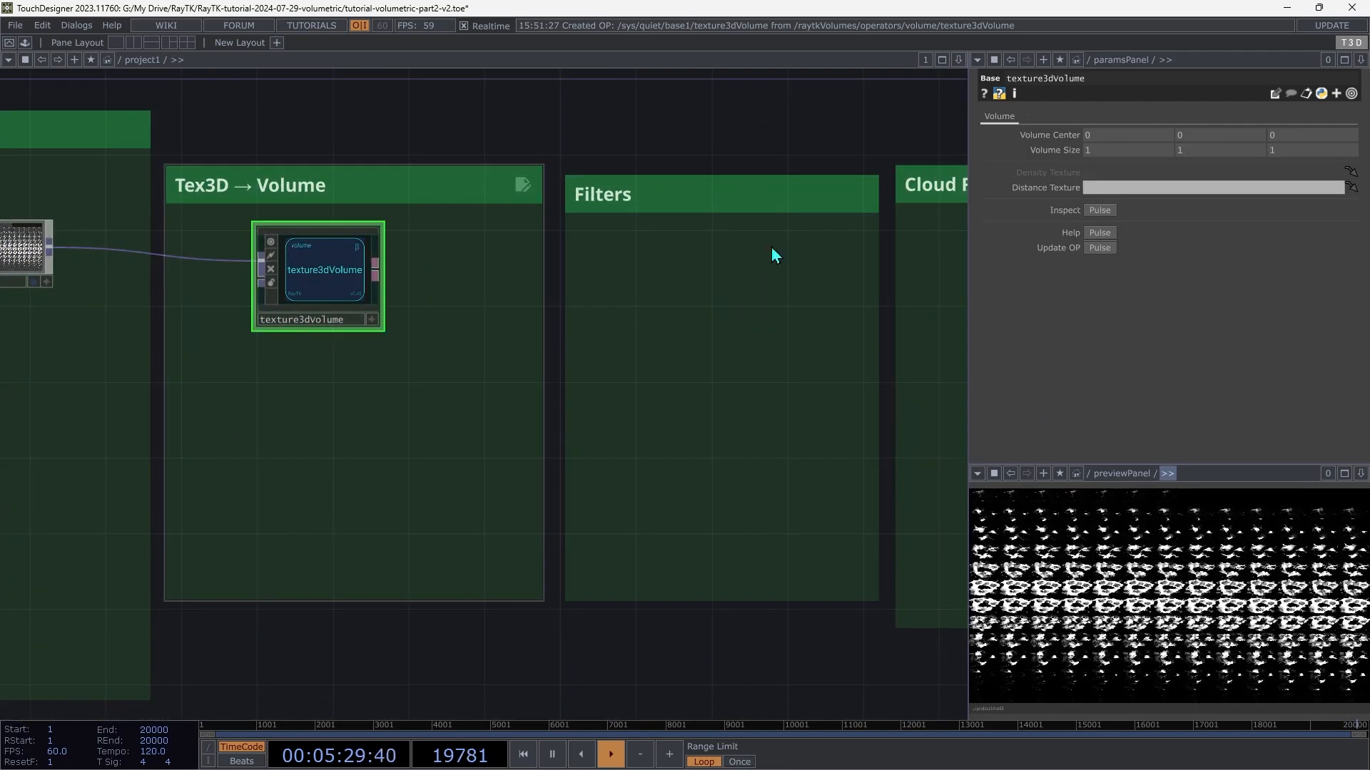
right_click(1047, 154)
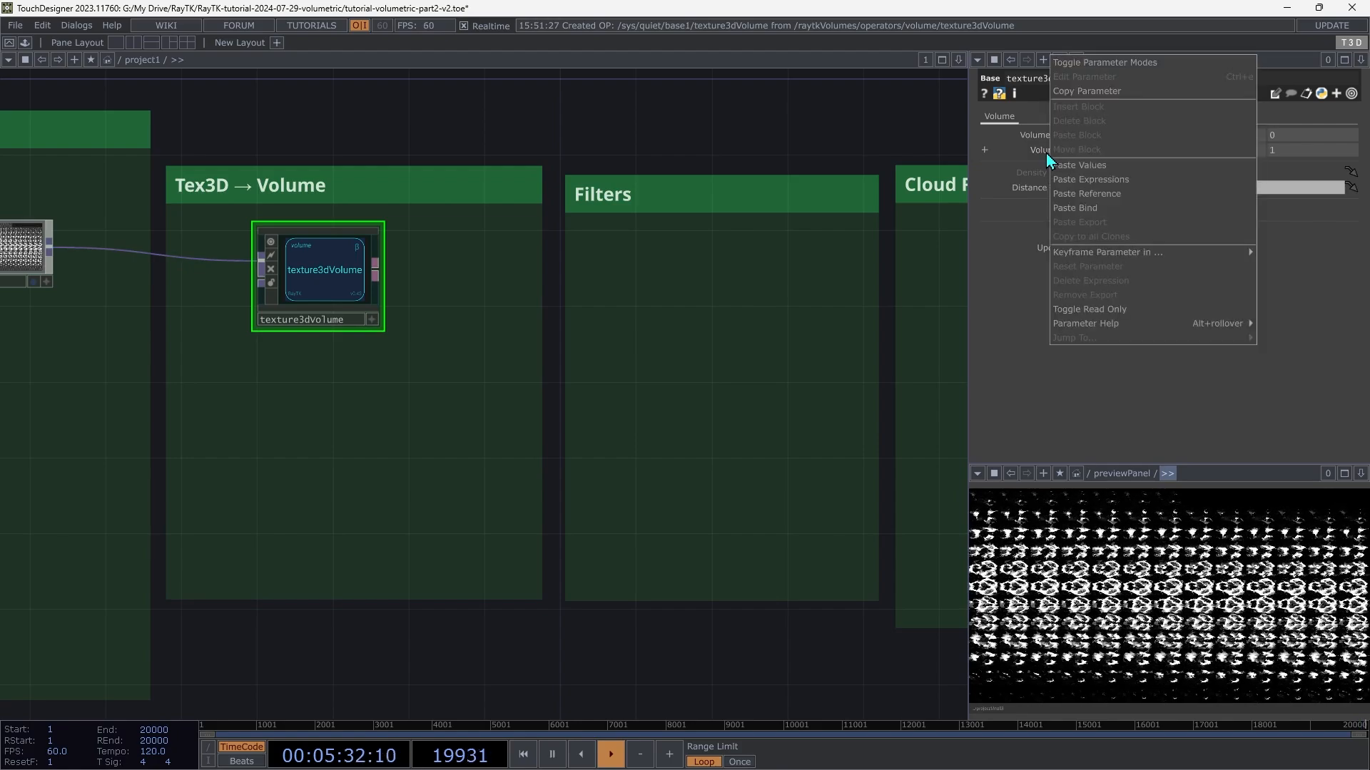
left_click(1101, 199)
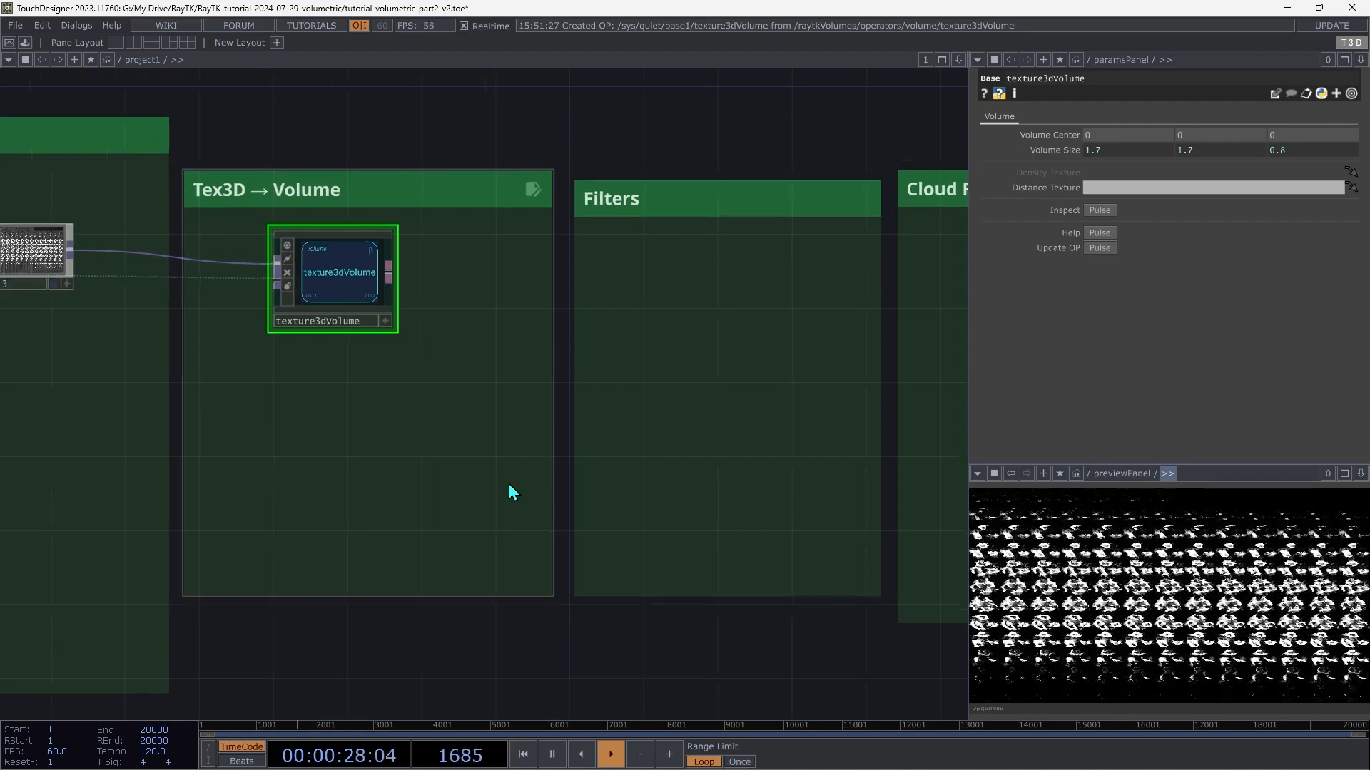
Move all the old Cloud Render nodes except sdfVolume1 into the empty Cloud Render section and feed texture3dVolume into volumetricRaymarchRender3D.
scroll(508, 484, "down", 10)
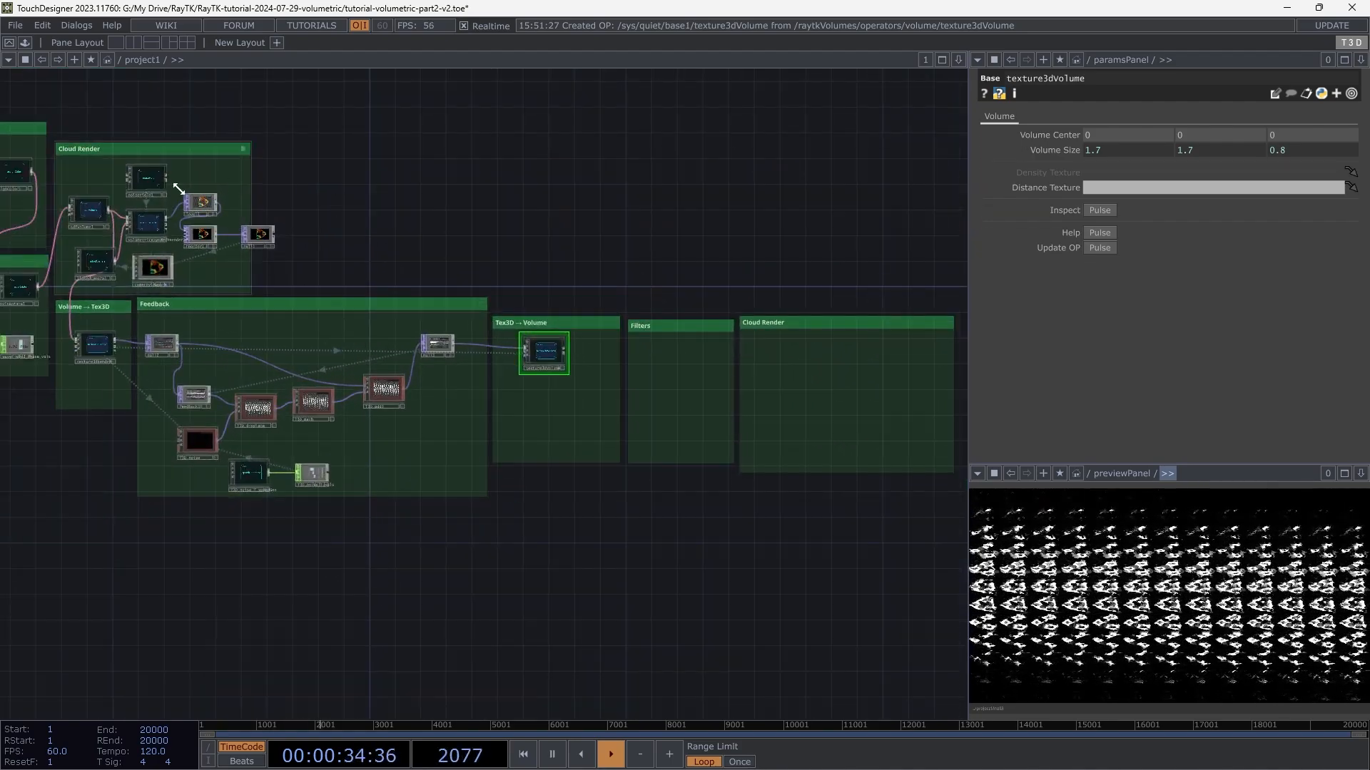
left_click(161, 226)
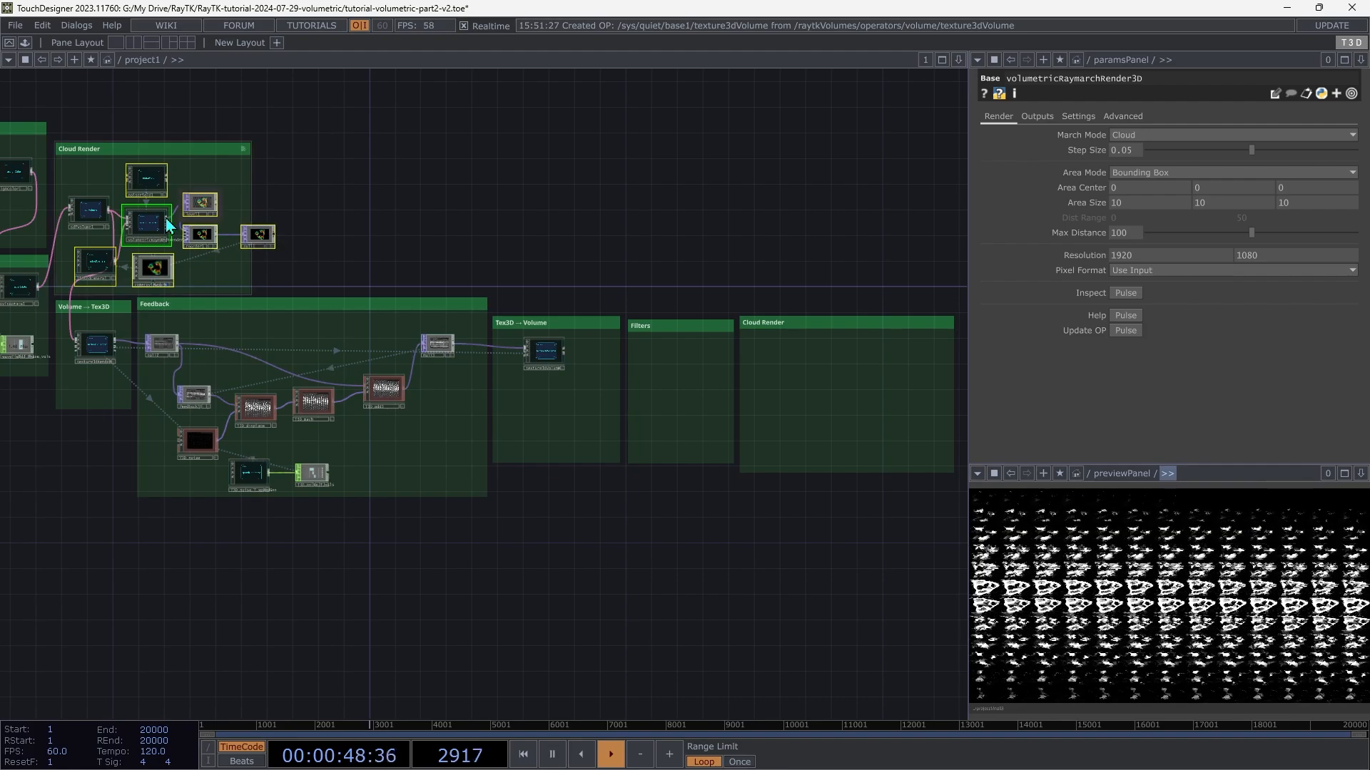
left_click_drag(152, 231, 831, 396)
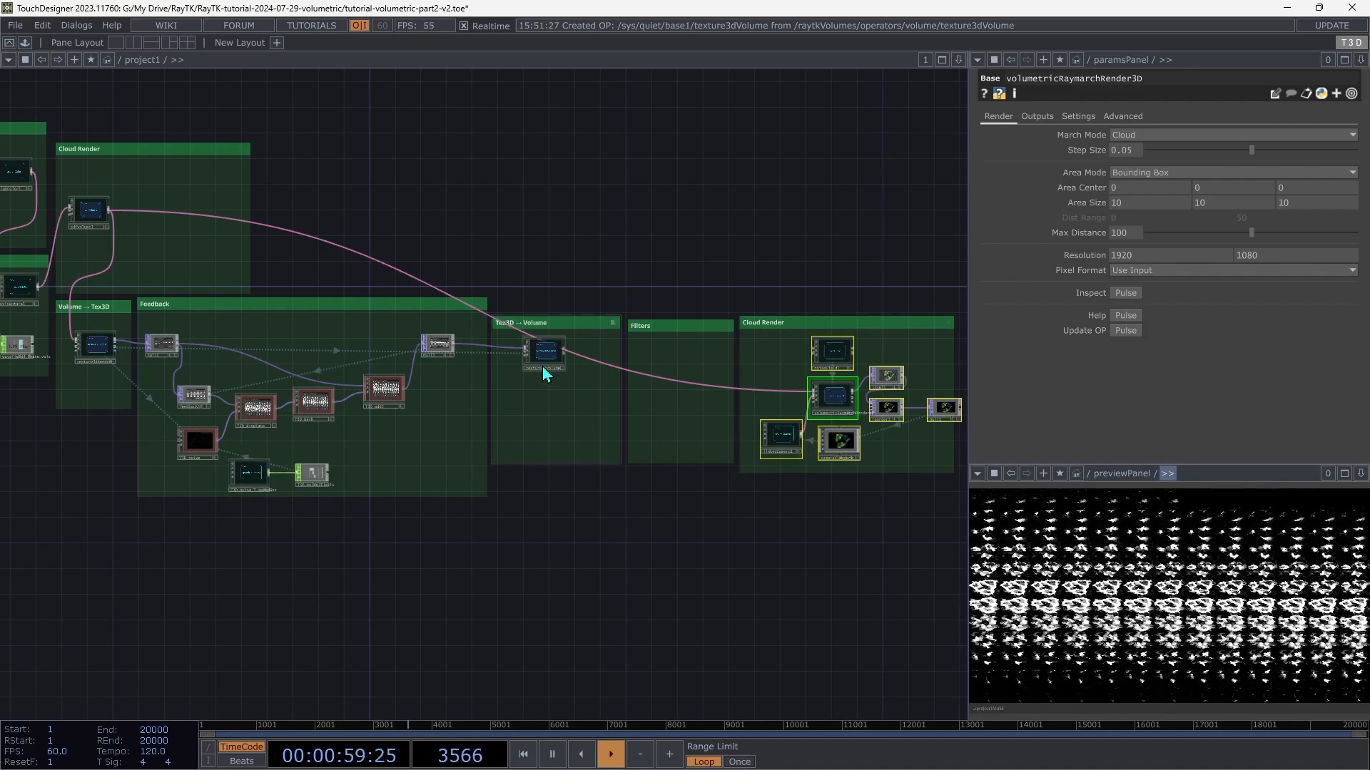
left_click(95, 218)
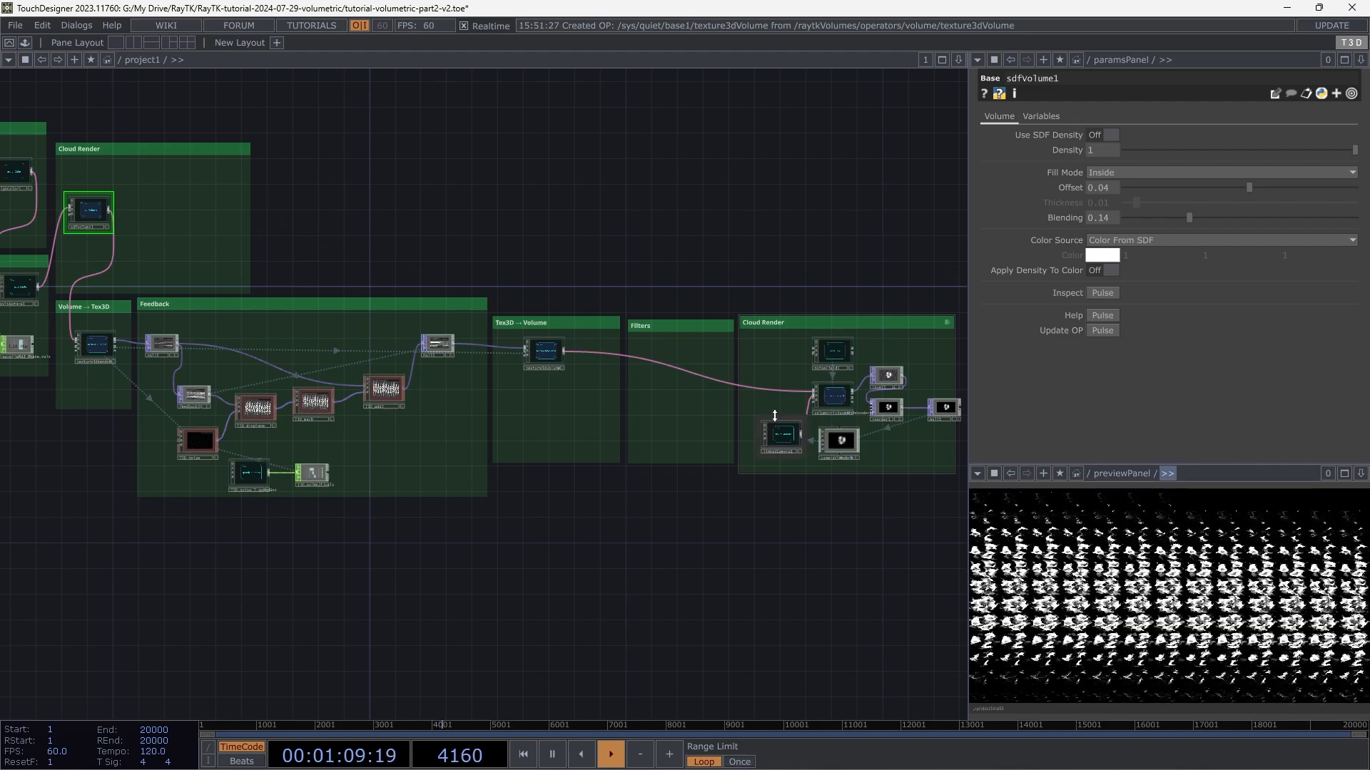
Show cameraViewport's rendered output in the preview.
scroll(776, 421, "up", 3)
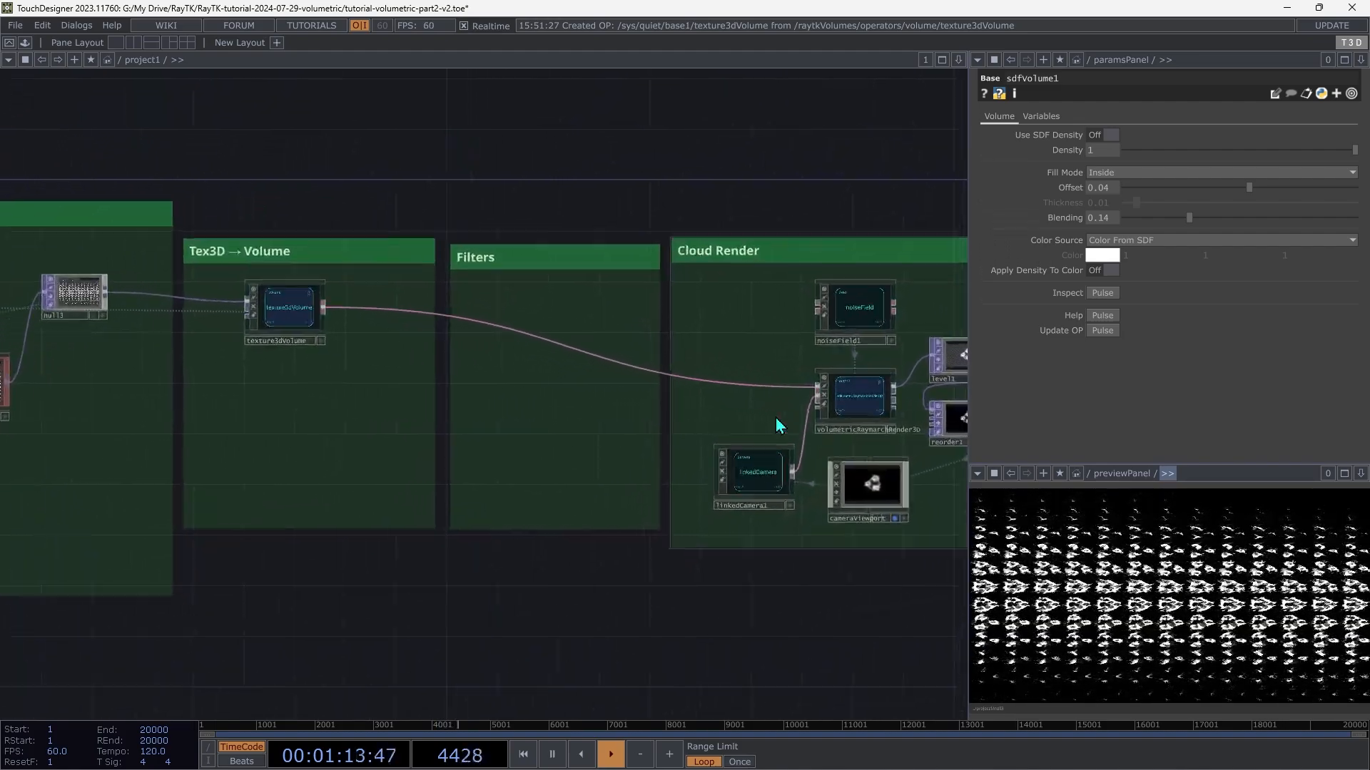
left_click_drag(776, 426, 445, 440)
scroll(445, 440, "up", 2)
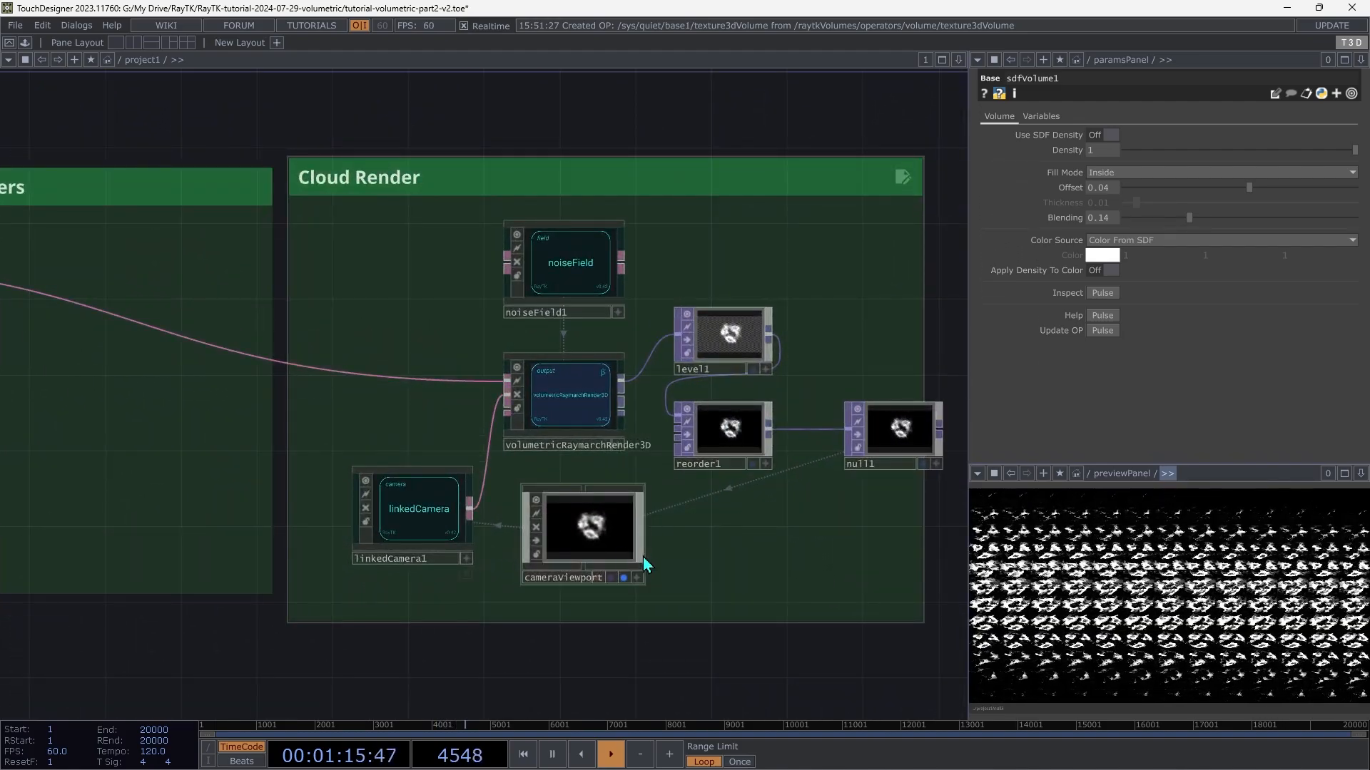
left_click(603, 525)
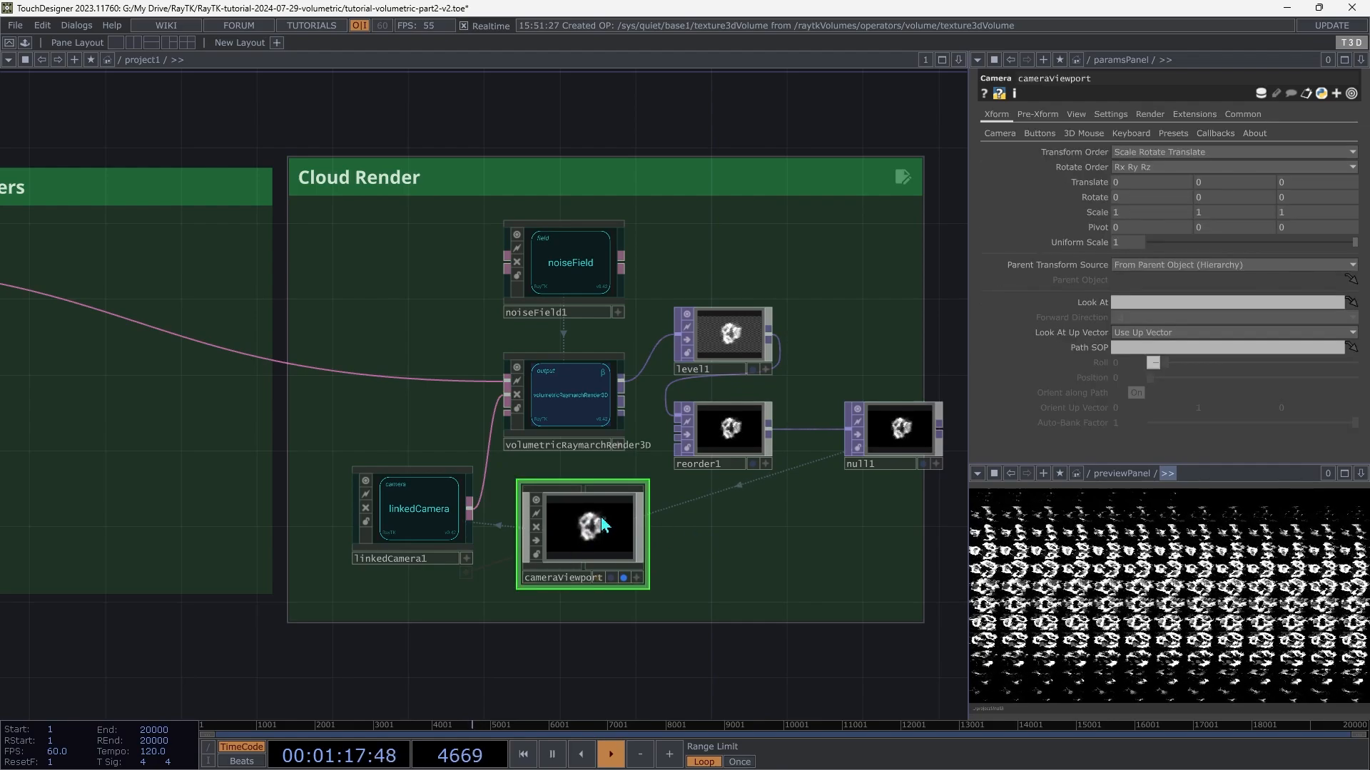
right_click(583, 502)
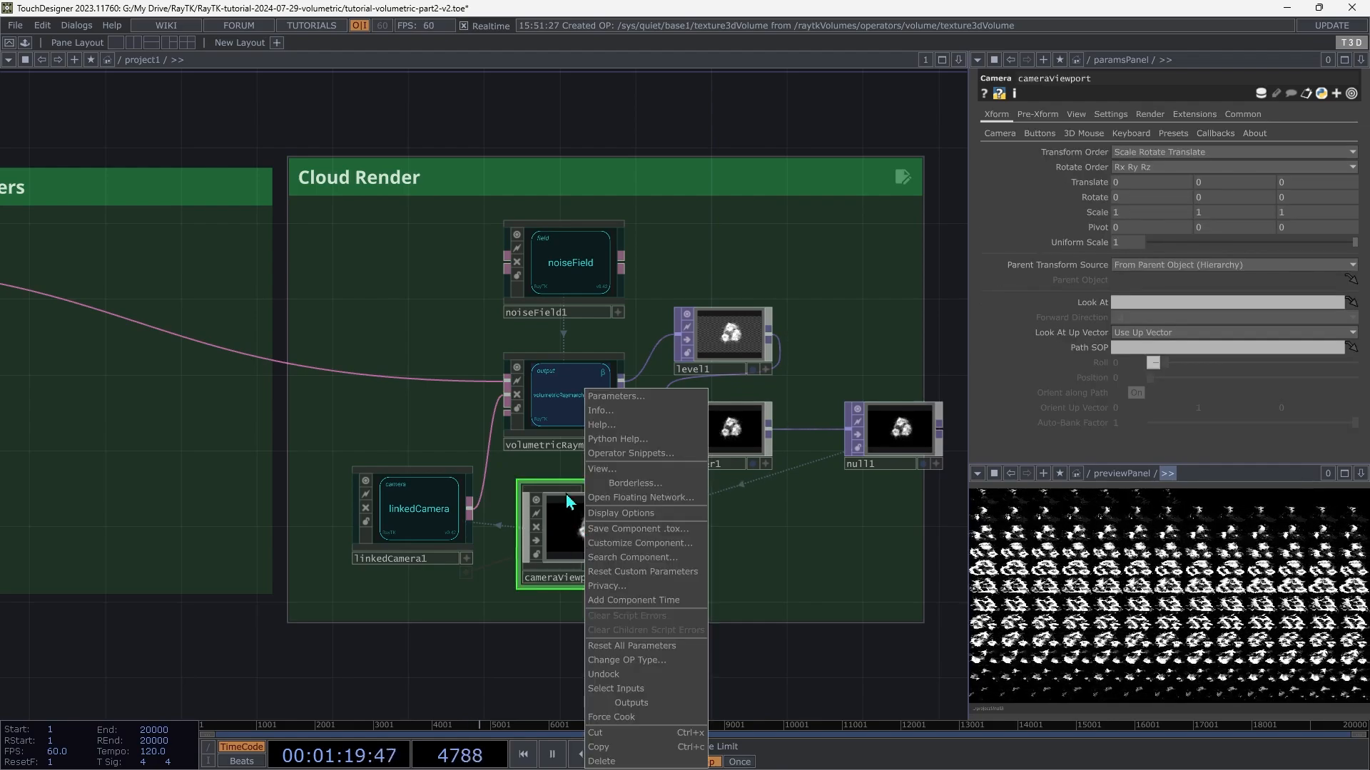
left_click(550, 513)
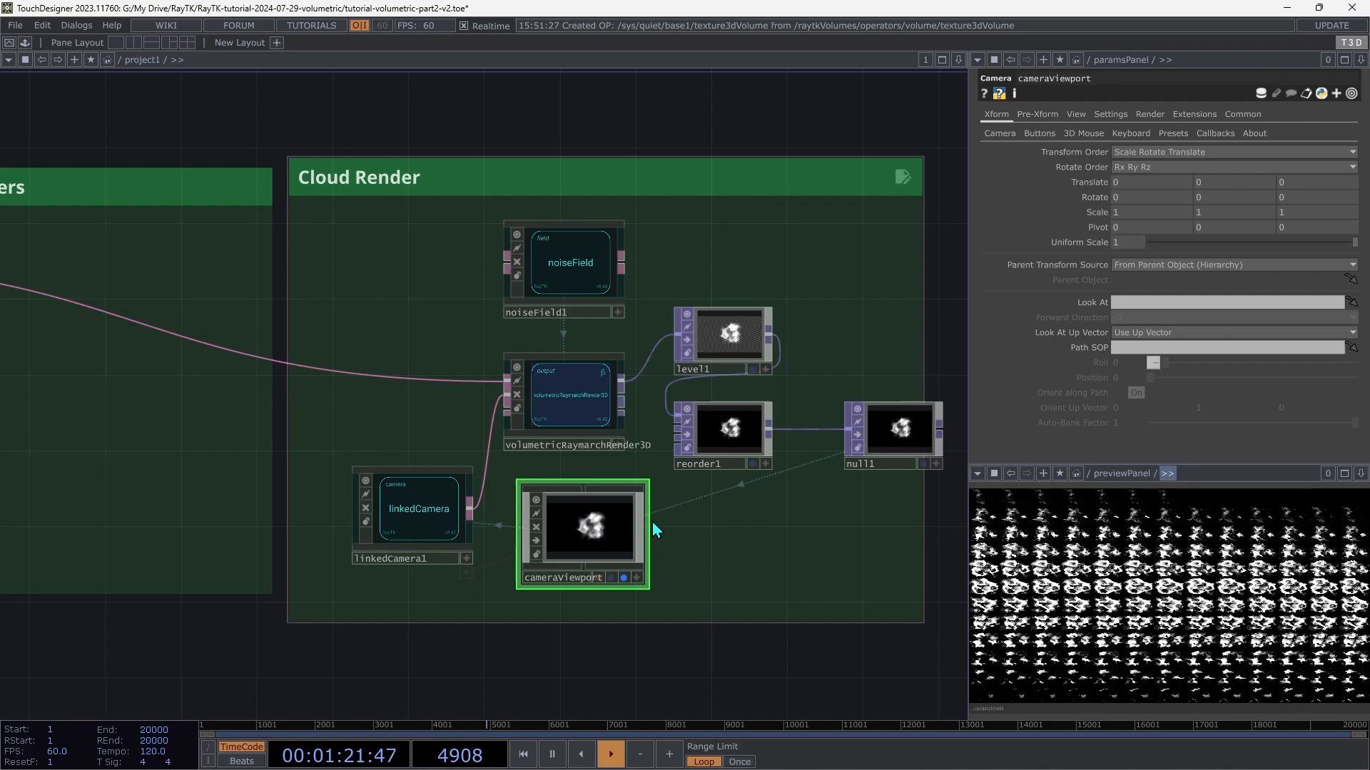
left_click_drag(653, 524, 1105, 617)
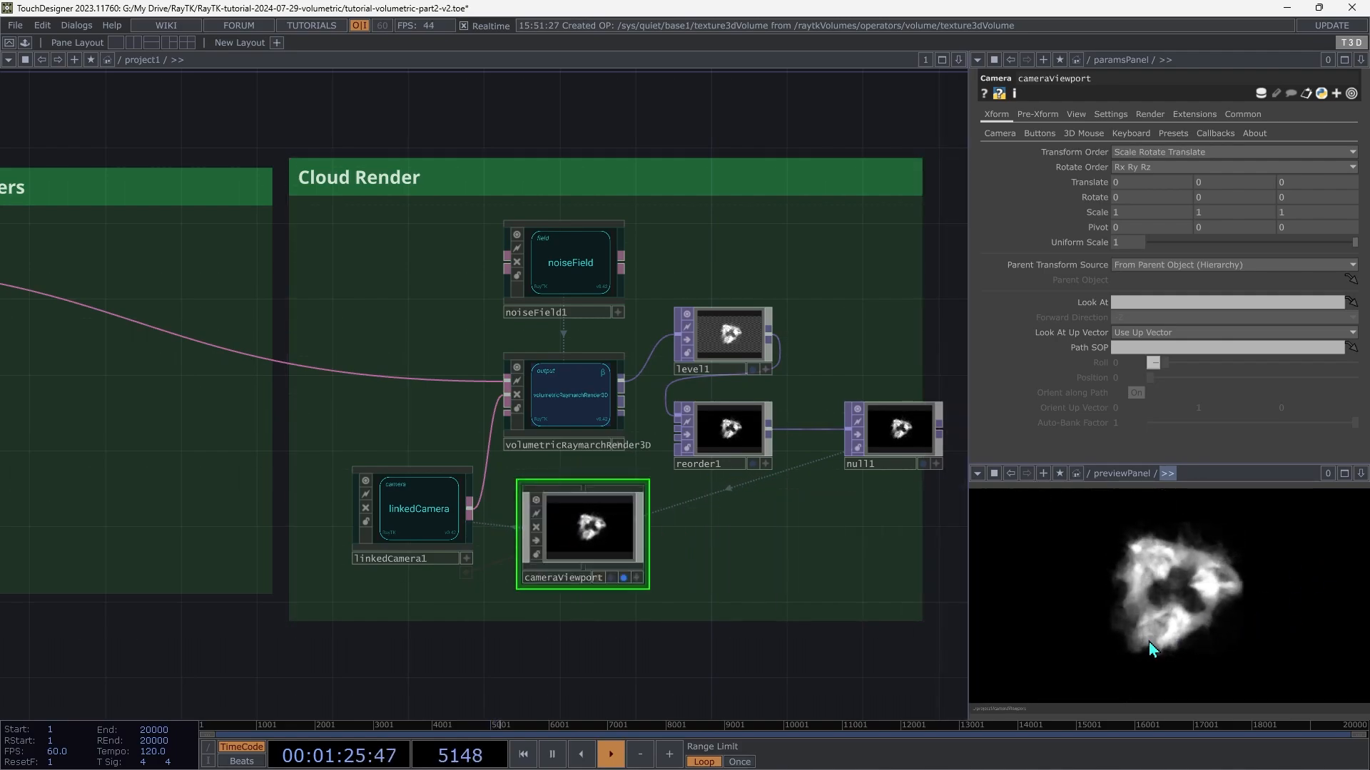
Inspect the cloud from closer and from other angles, and reset cameraViewport's camera.
middle_click_drag(1233, 641, 1200, 491)
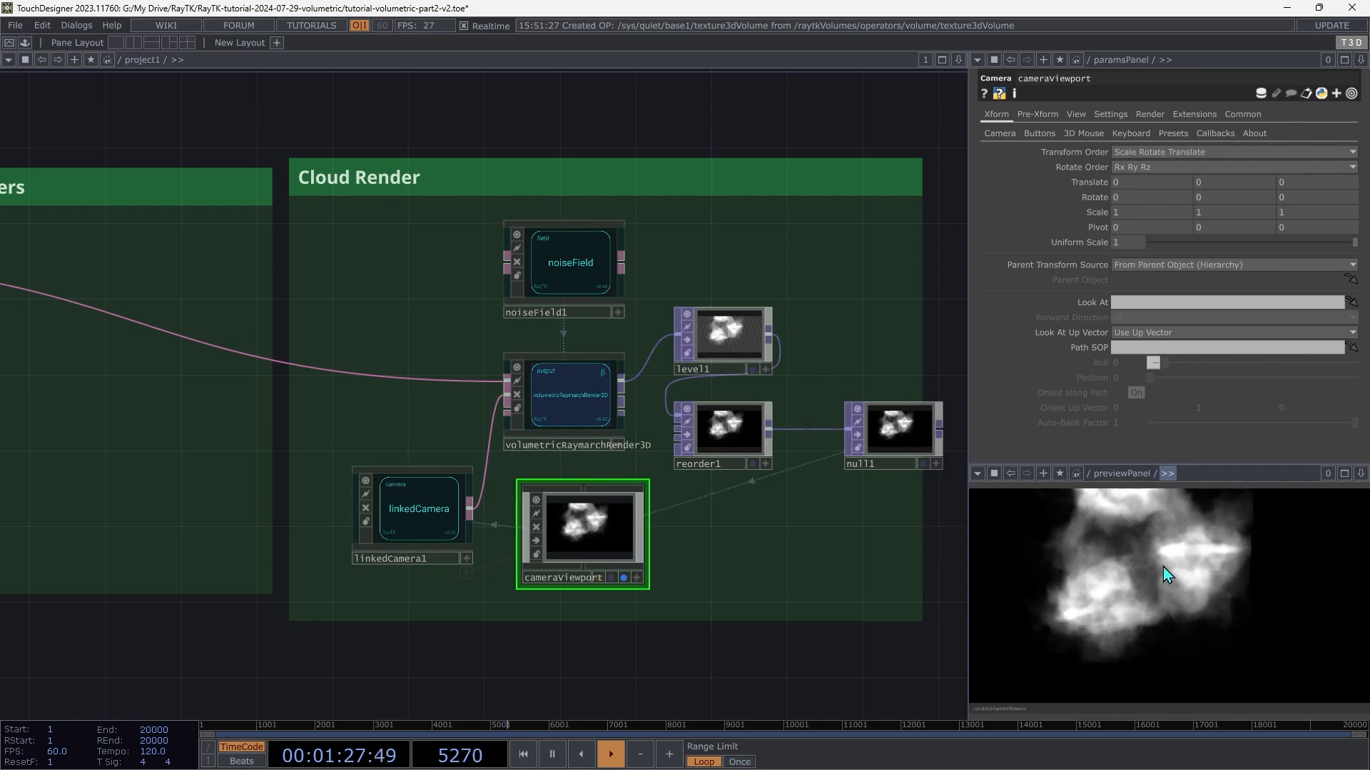
left_click_drag(1163, 566, 1217, 612)
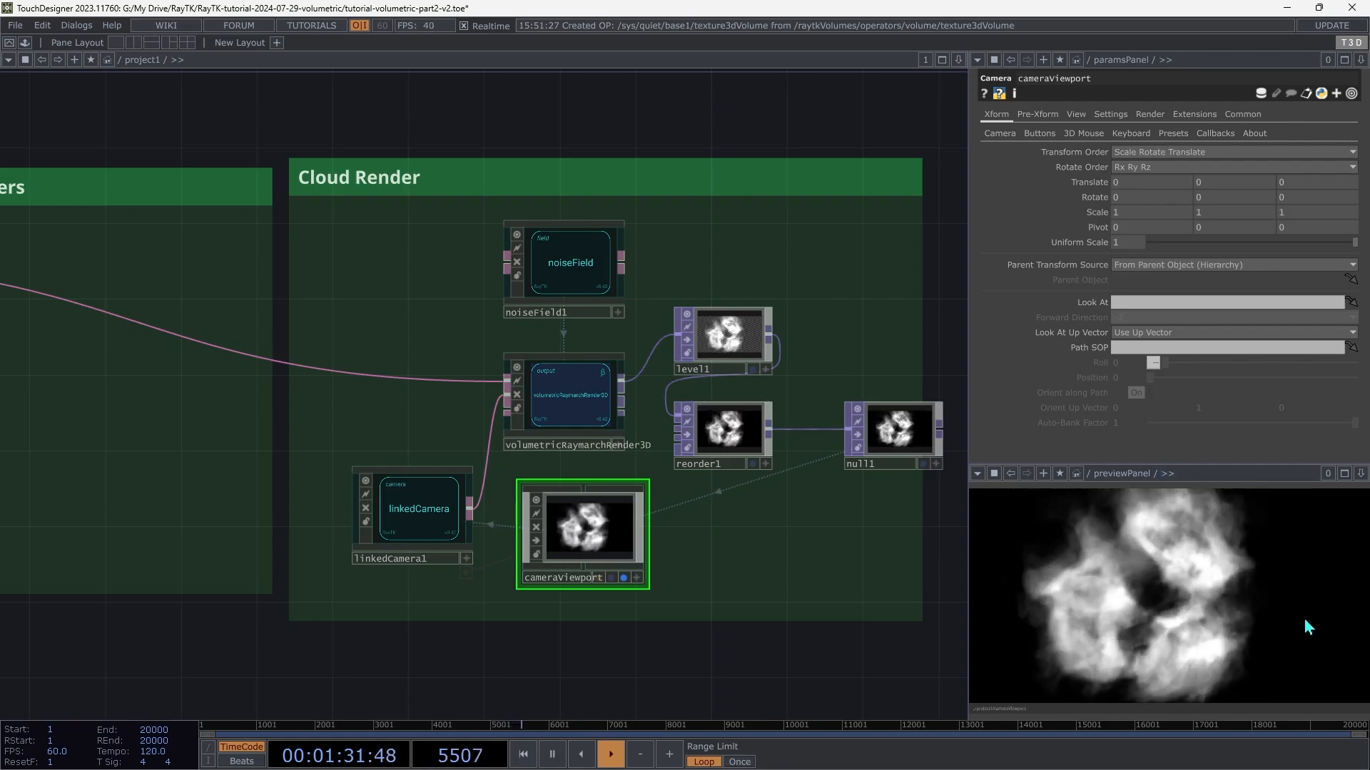
left_click_drag(1308, 626, 1215, 611)
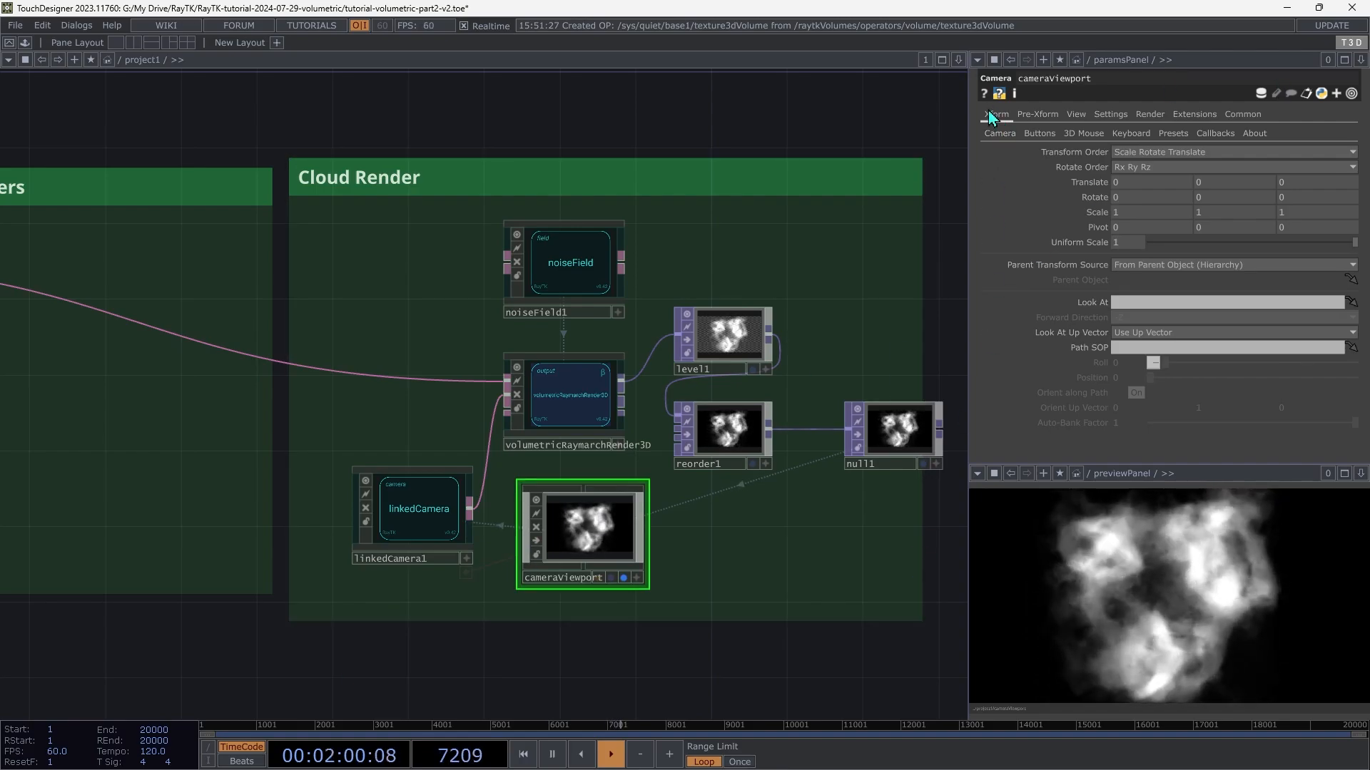
left_click(999, 134)
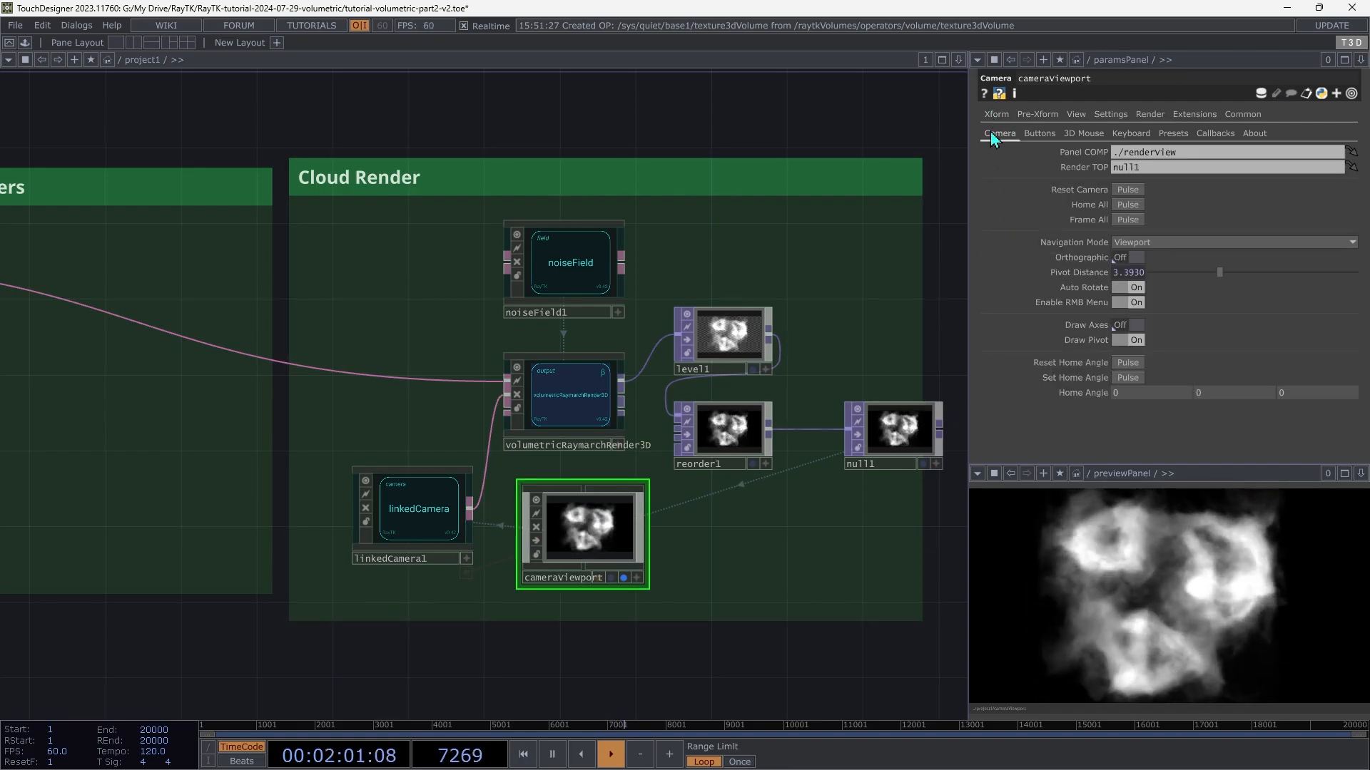
left_click(1120, 190)
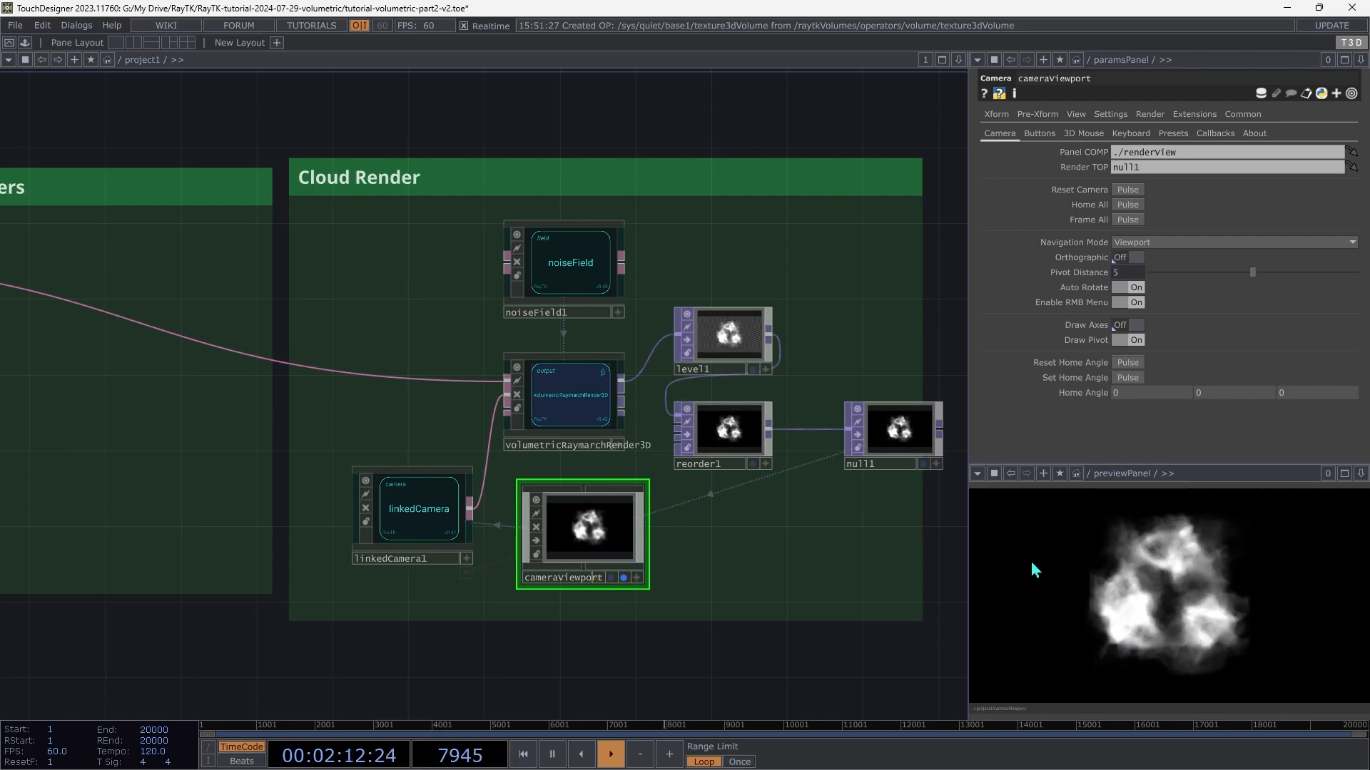
left_click_drag(1034, 571, 1152, 643)
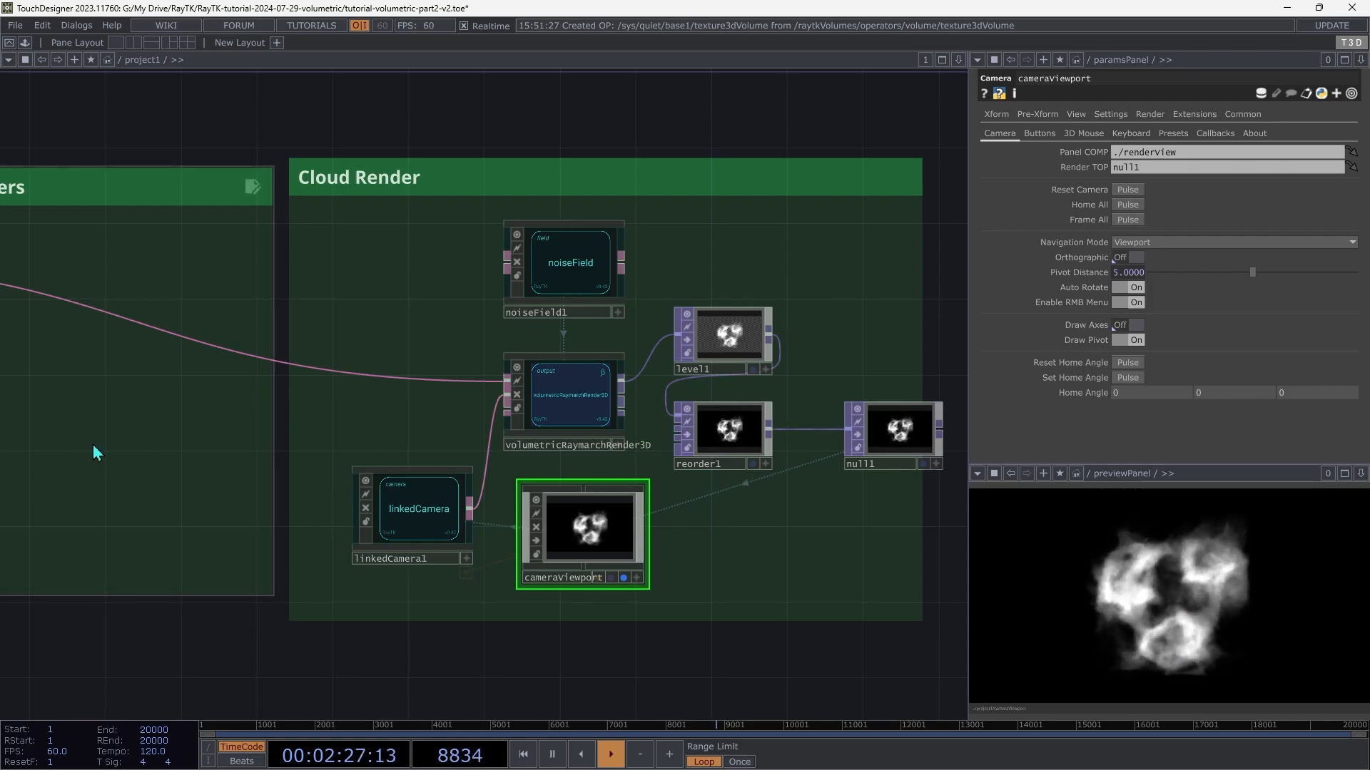
Move texture3dRender down within the Volume → Tex3D section and place sdfVolume1 directly above it.
left_click_drag(92, 444, 499, 496)
left_click(519, 517)
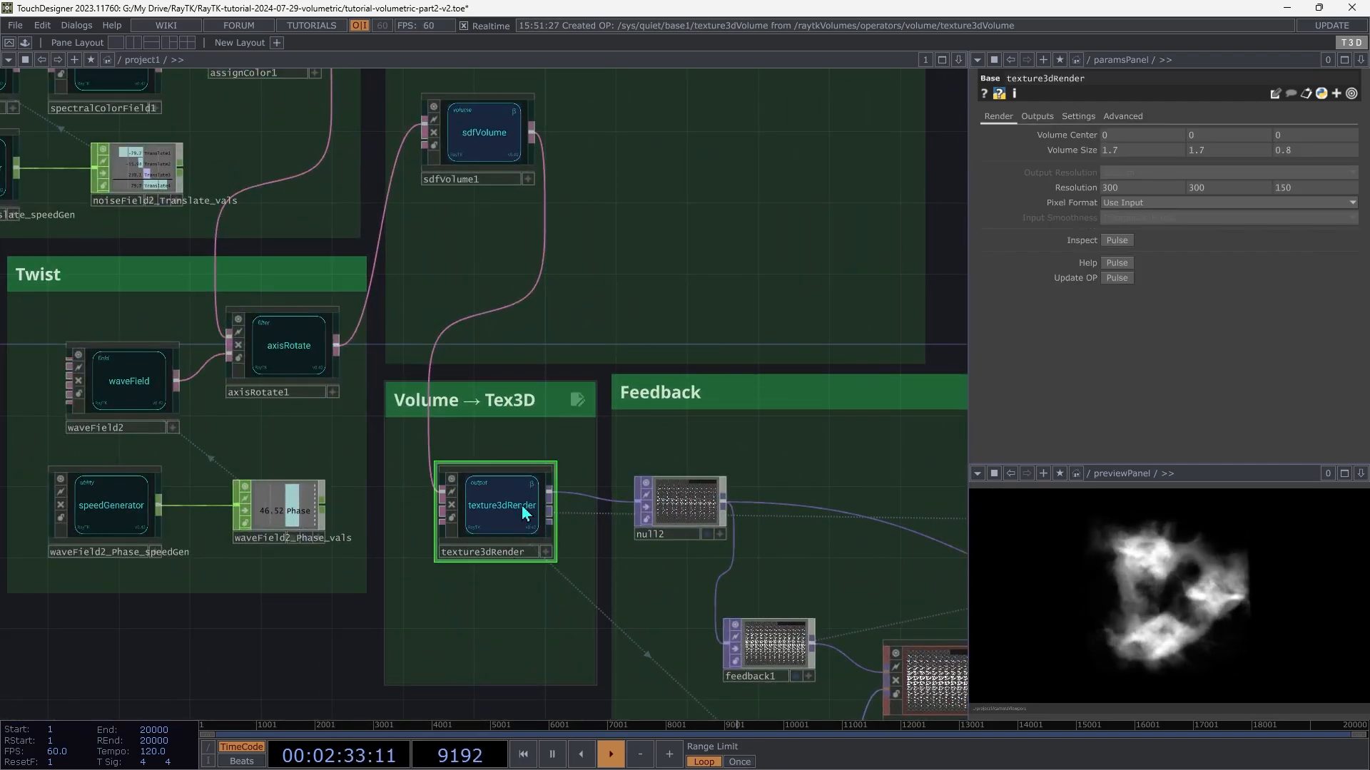
left_click_drag(521, 505, 506, 620)
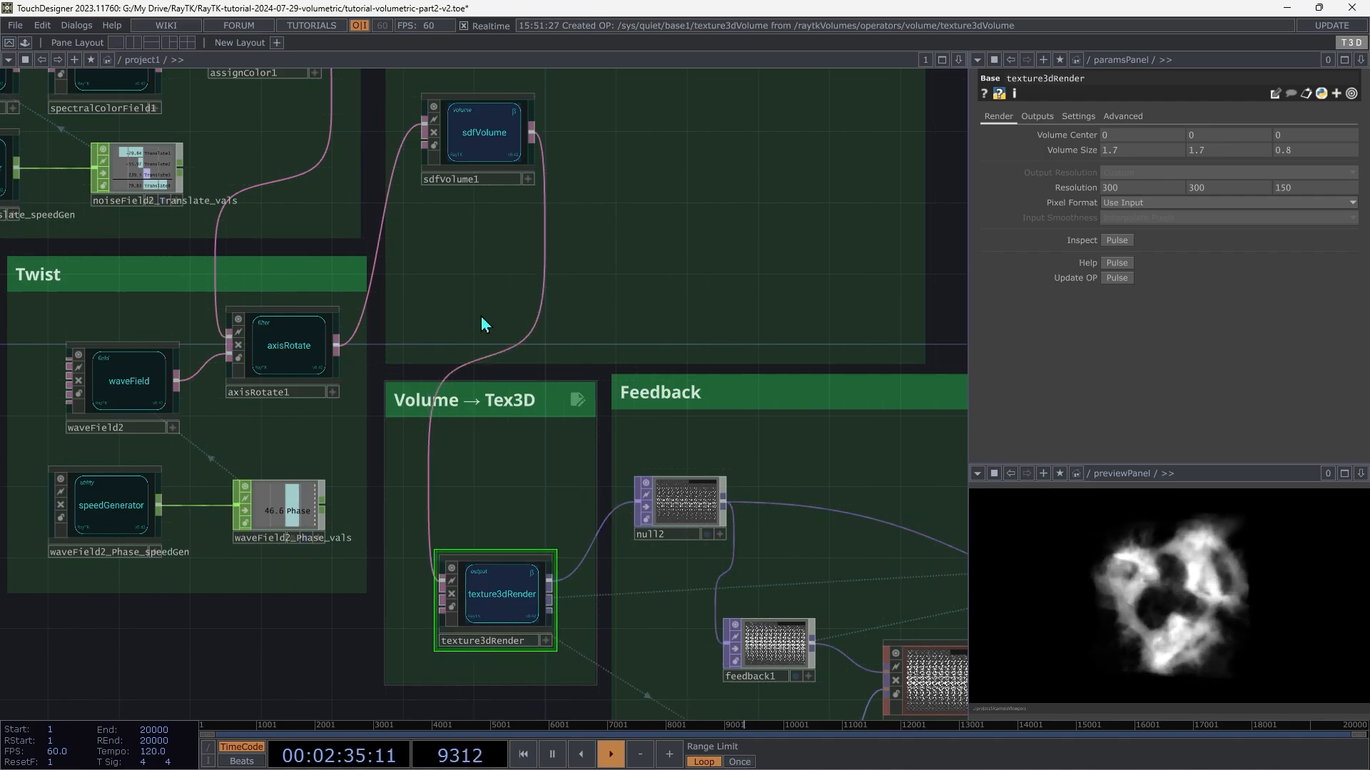
left_click_drag(472, 143, 482, 486)
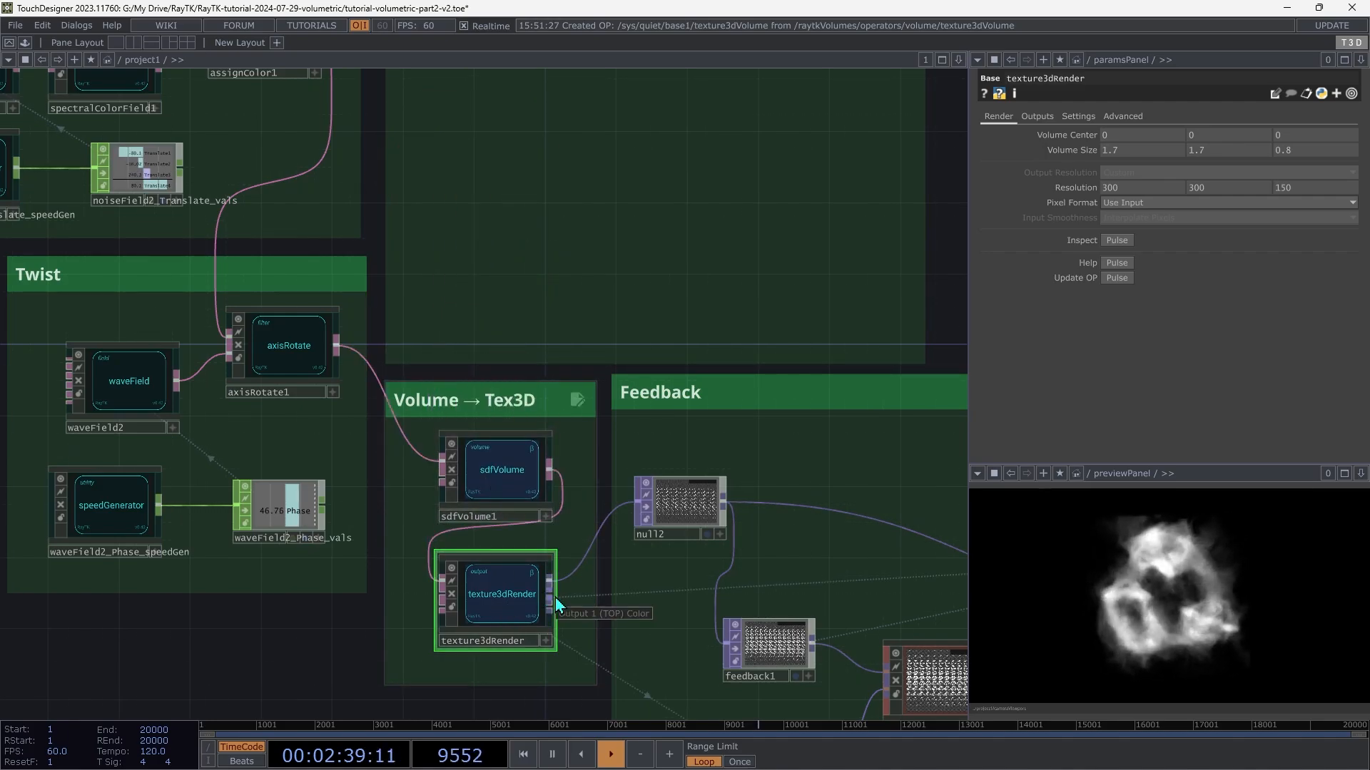
Add a Null TOP to texture3dRender's Color output below null2 and inspect its texture slices up close in the preview.
left_click(555, 597)
left_click(669, 583)
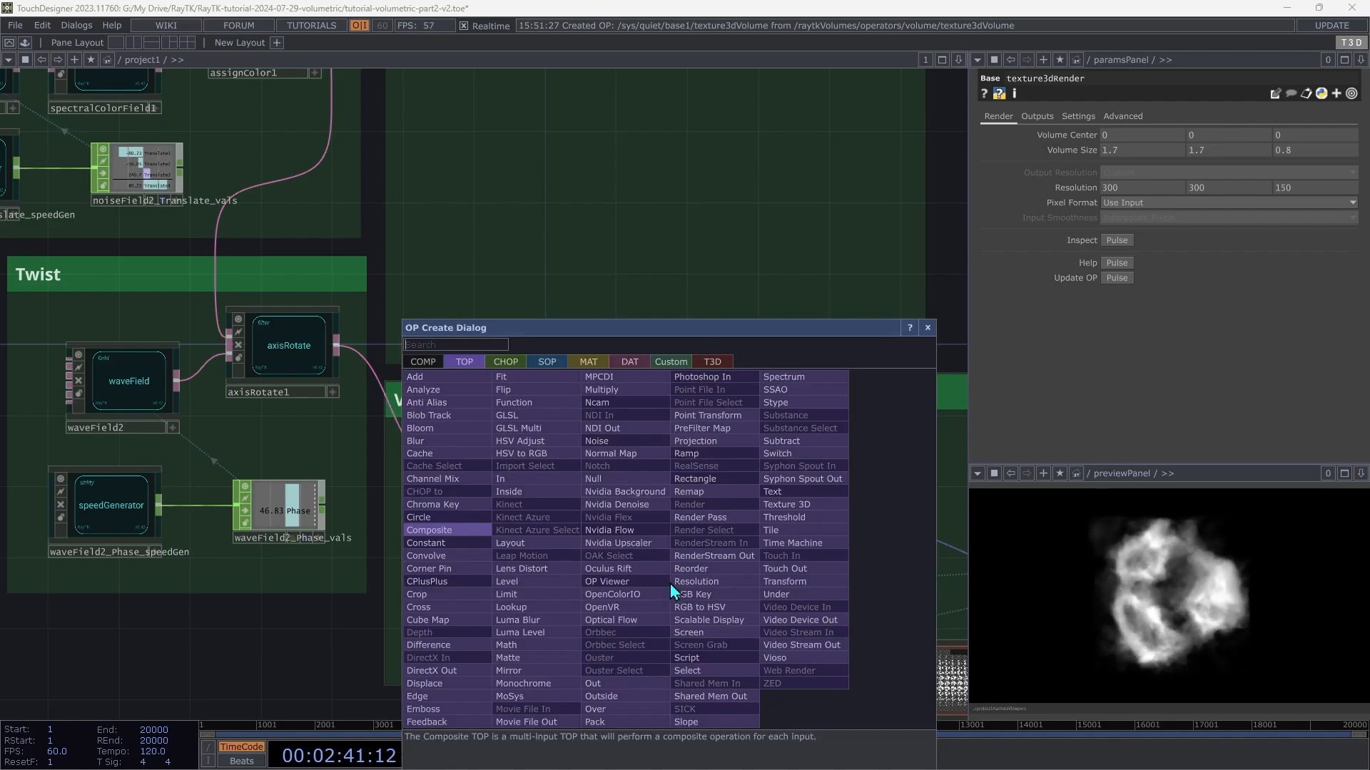
left_click(597, 480)
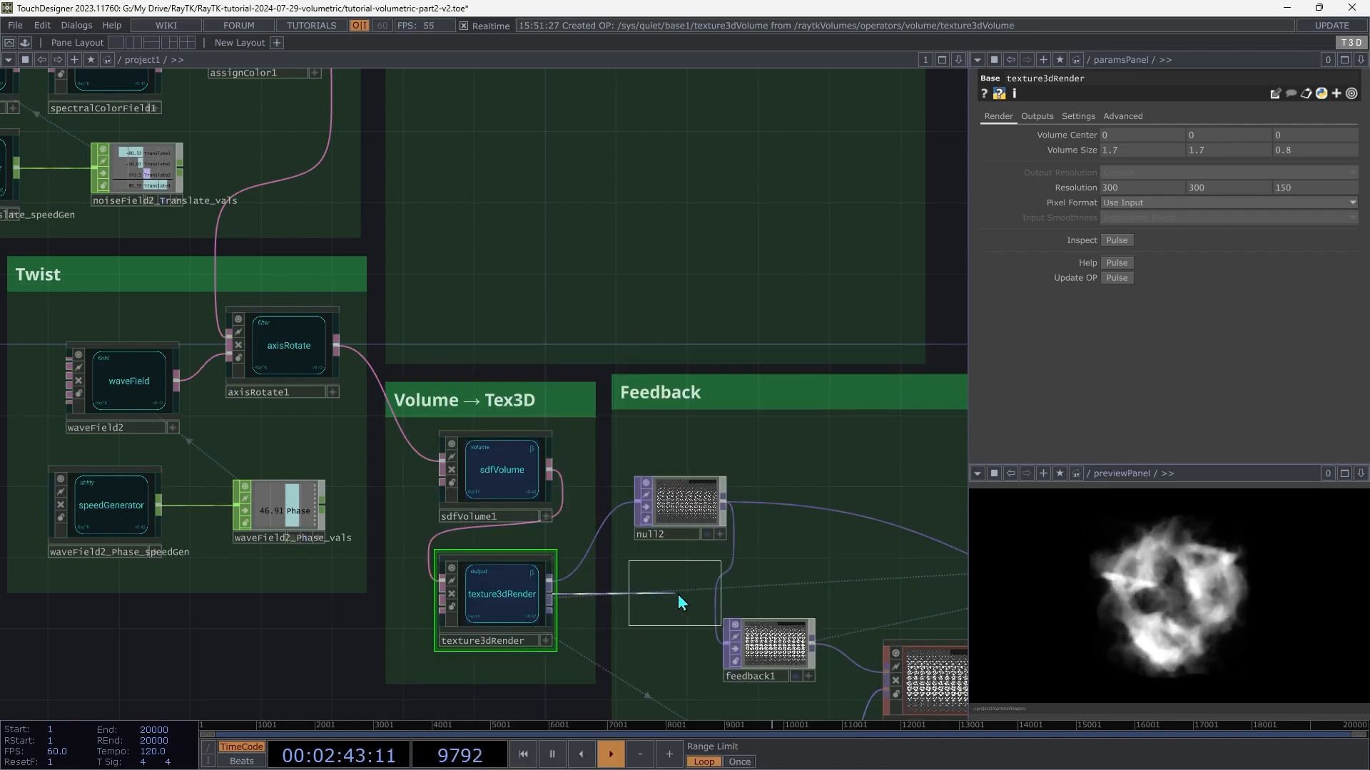
left_click(676, 618)
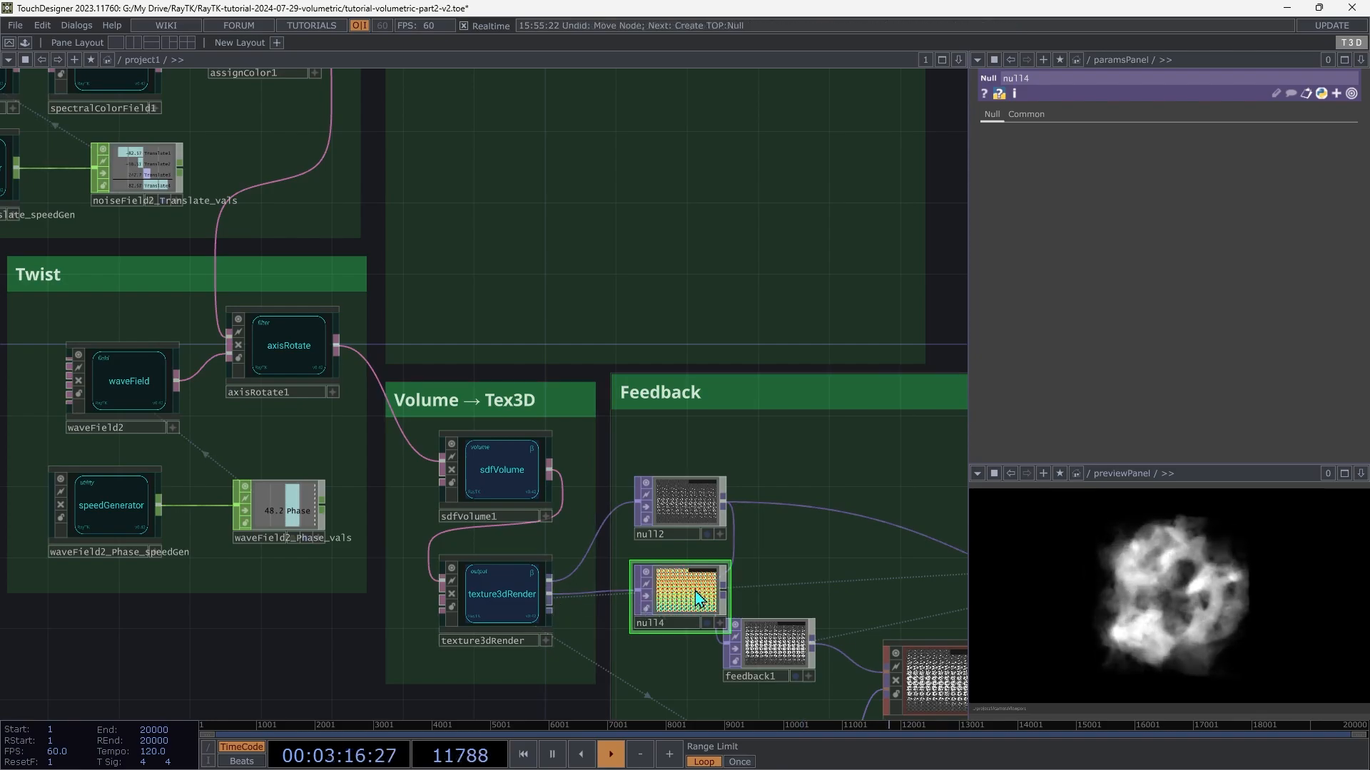
left_click_drag(697, 599, 1080, 636)
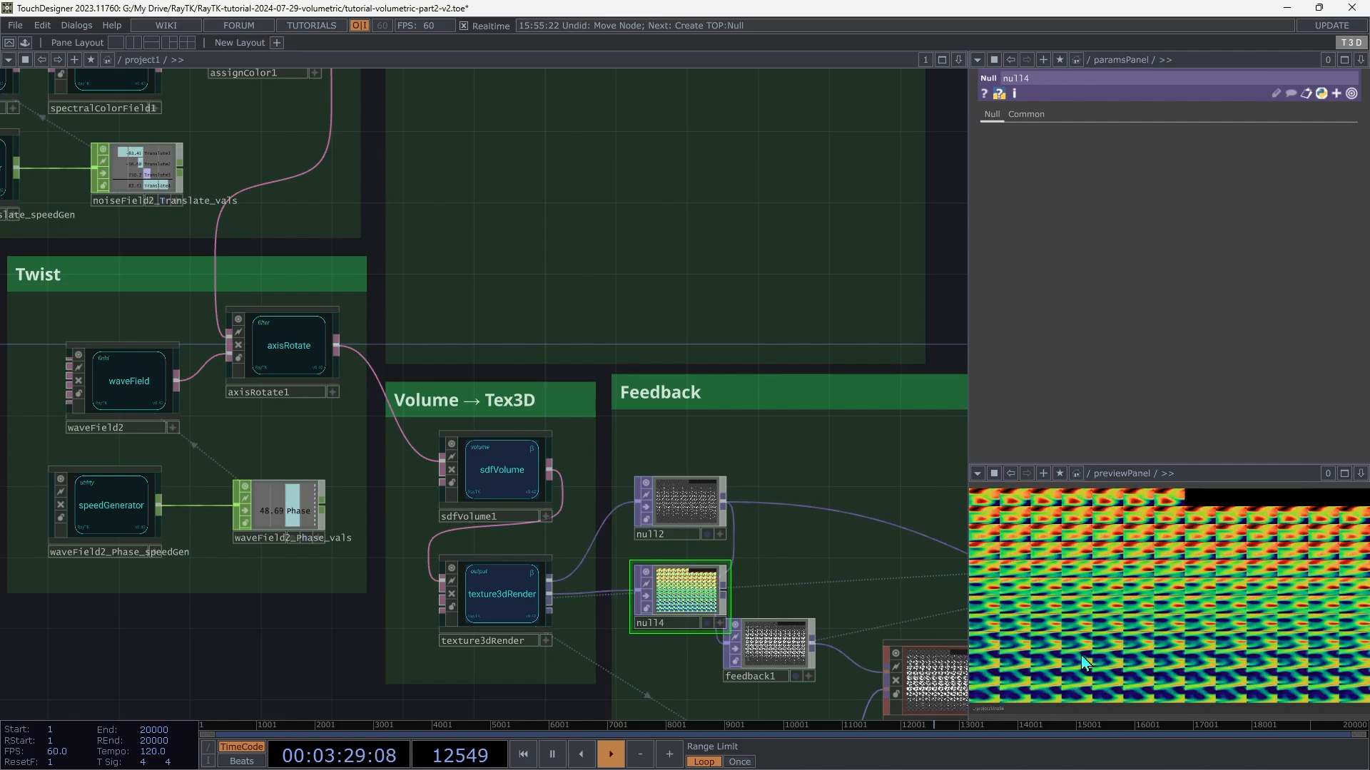
middle_click_drag(1081, 641, 1098, 500)
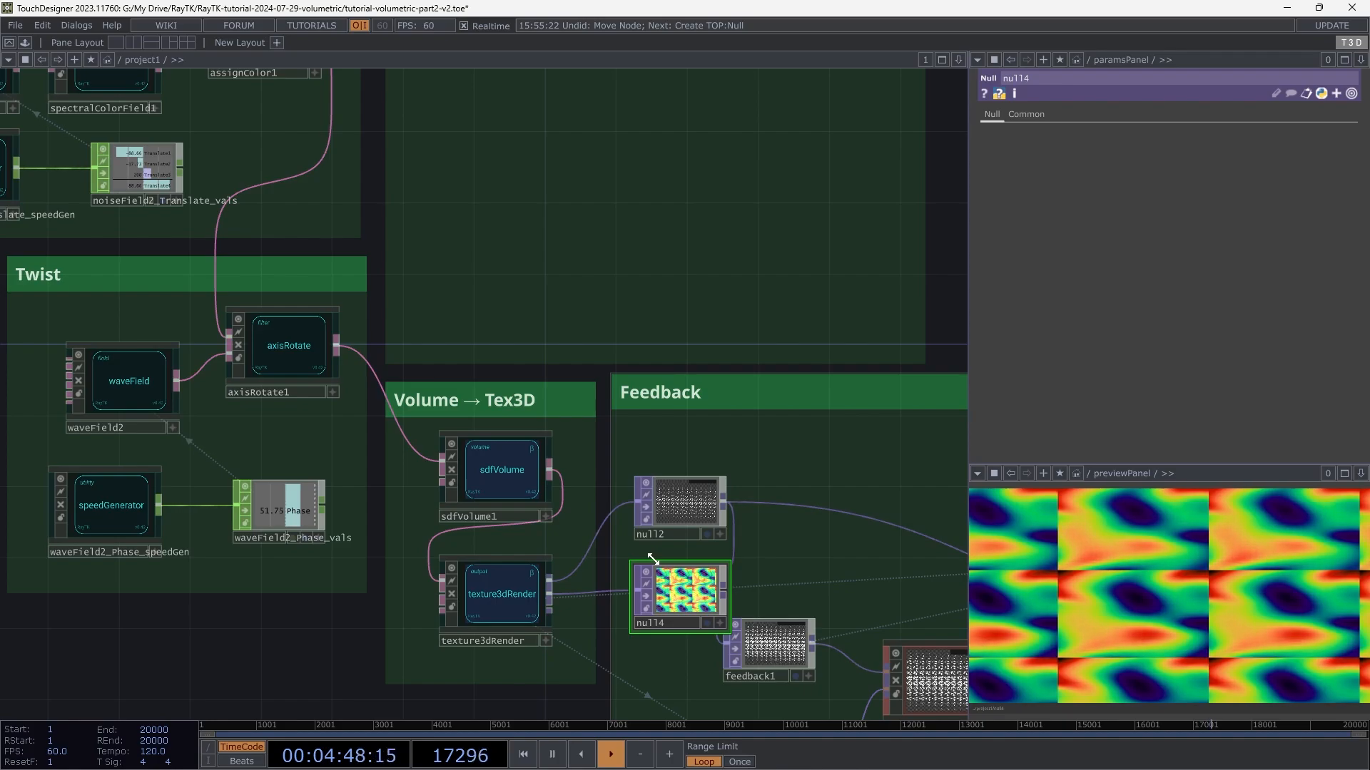
Move the color null, null4, to the far end of the Feedback section just below null3.
left_click_drag(963, 628, 362, 405)
scroll(529, 374, "down", 1)
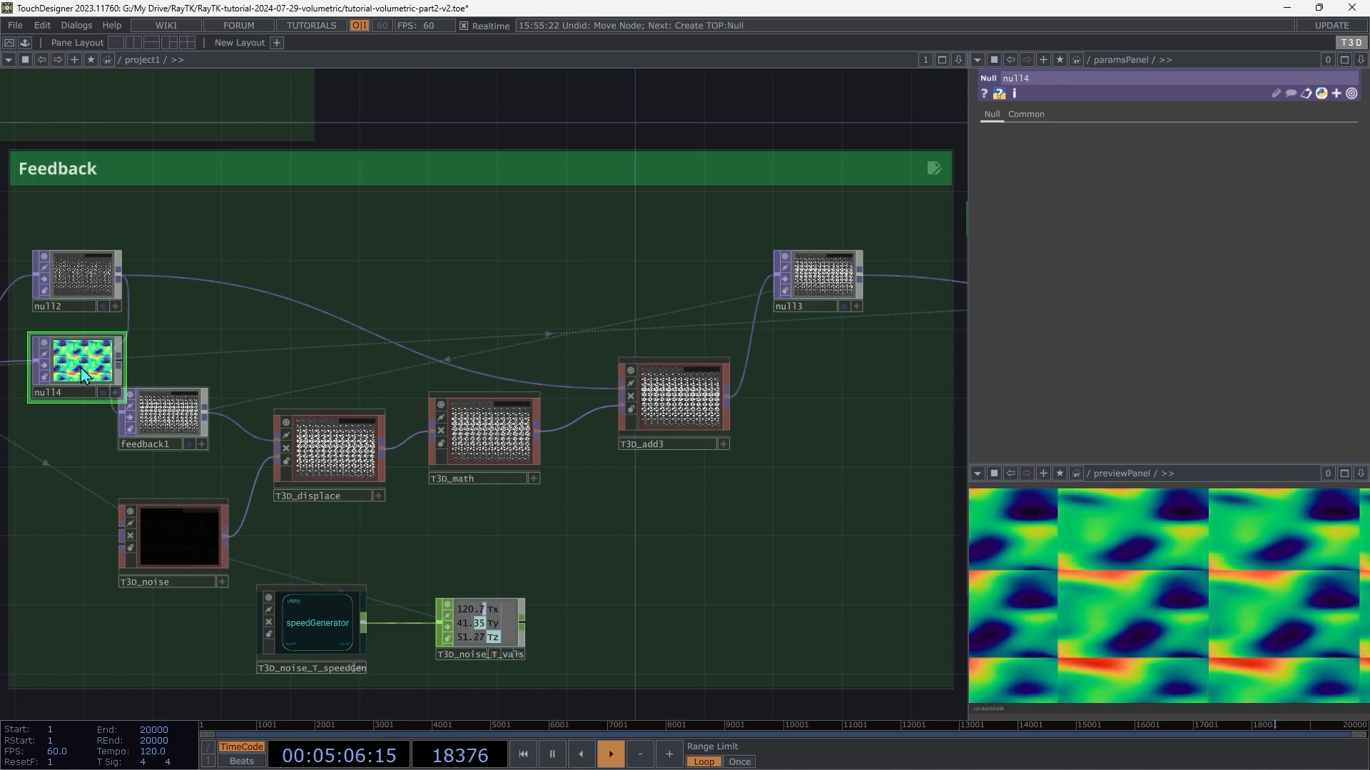
left_click_drag(80, 366, 874, 367)
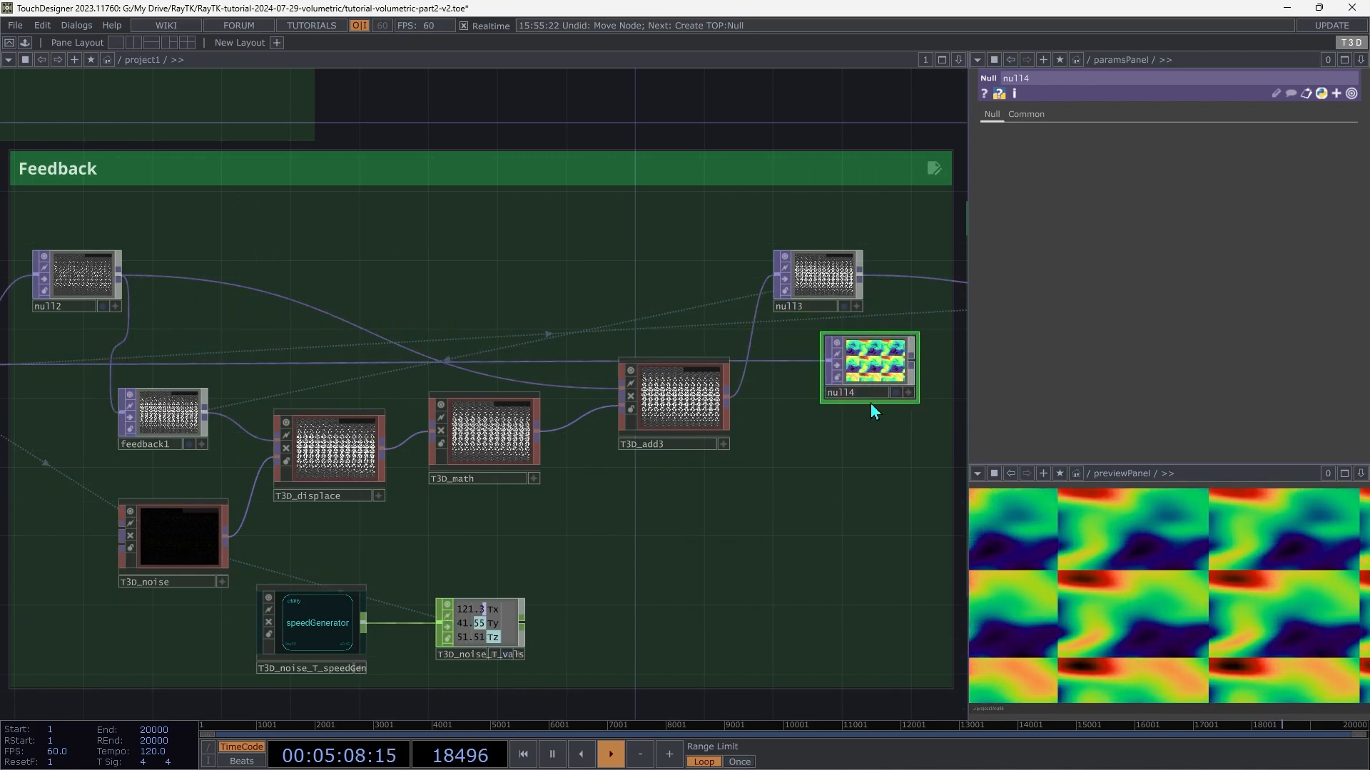
Add an assignColor operator to the Tex3D → Volume section and feed texture3dVolume's output into its first input.
scroll(871, 404, "right", 10)
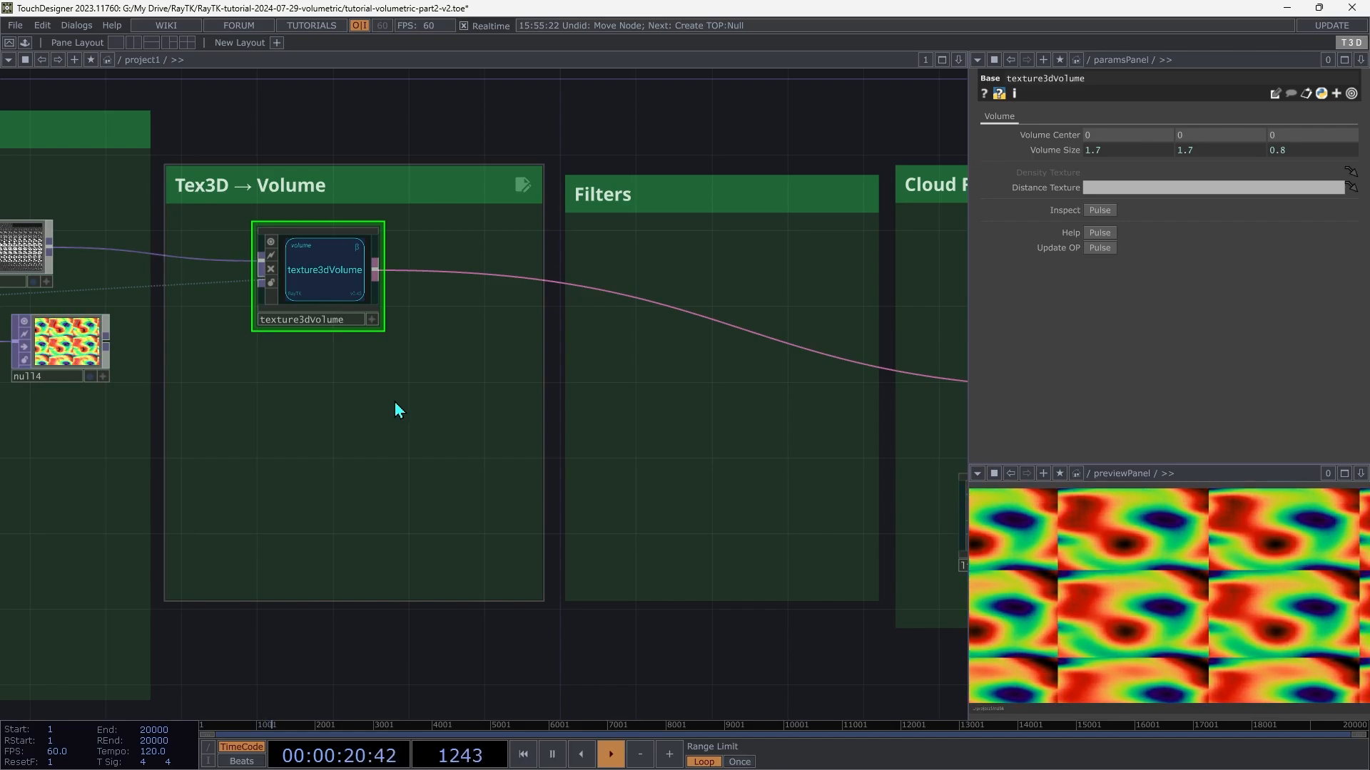
key("alt+r")
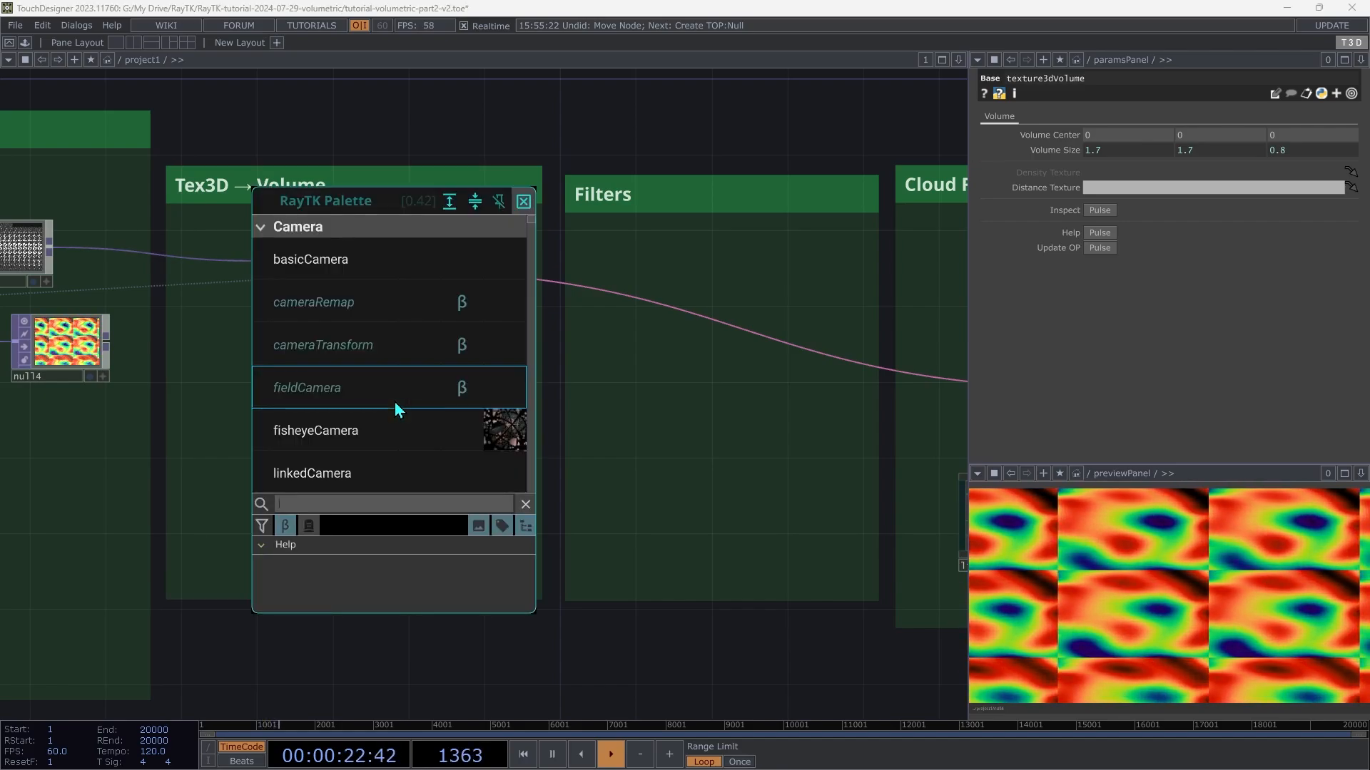
type("assi")
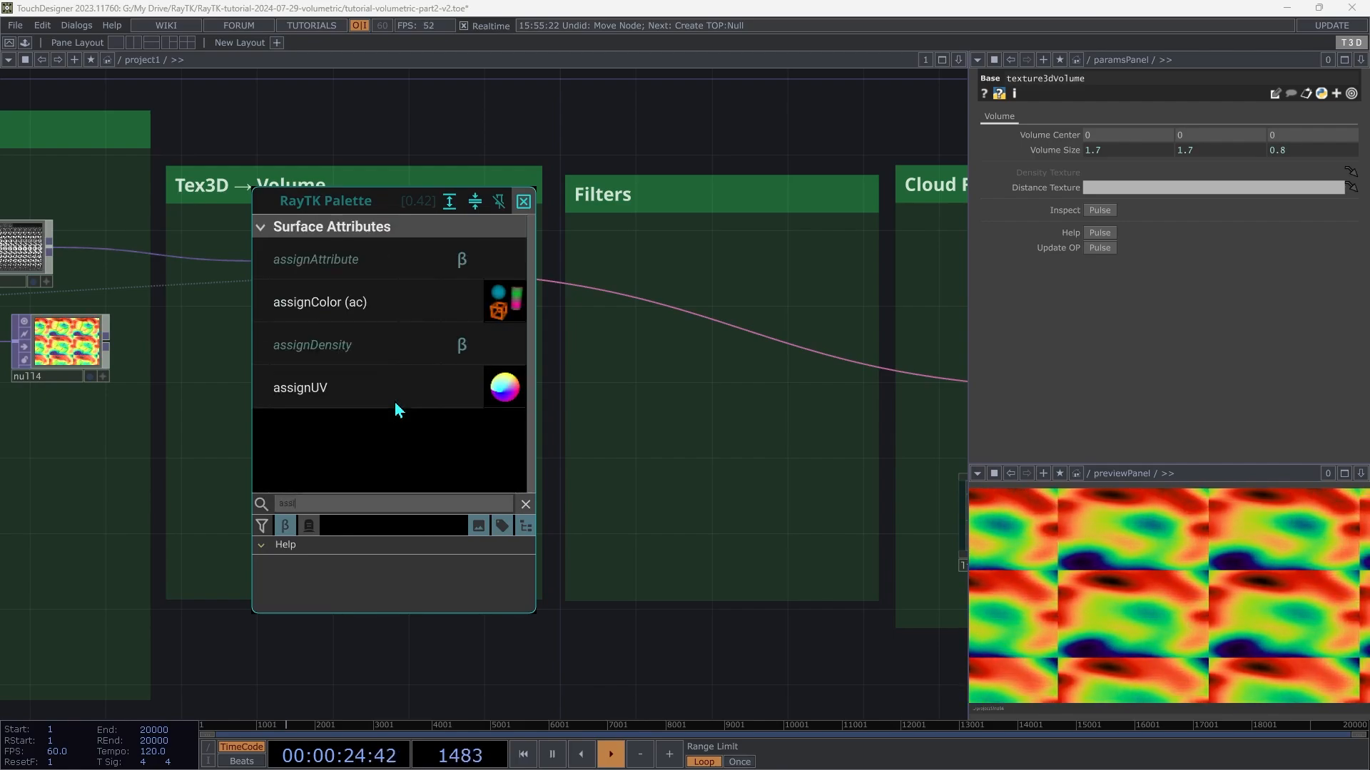
left_click(333, 307)
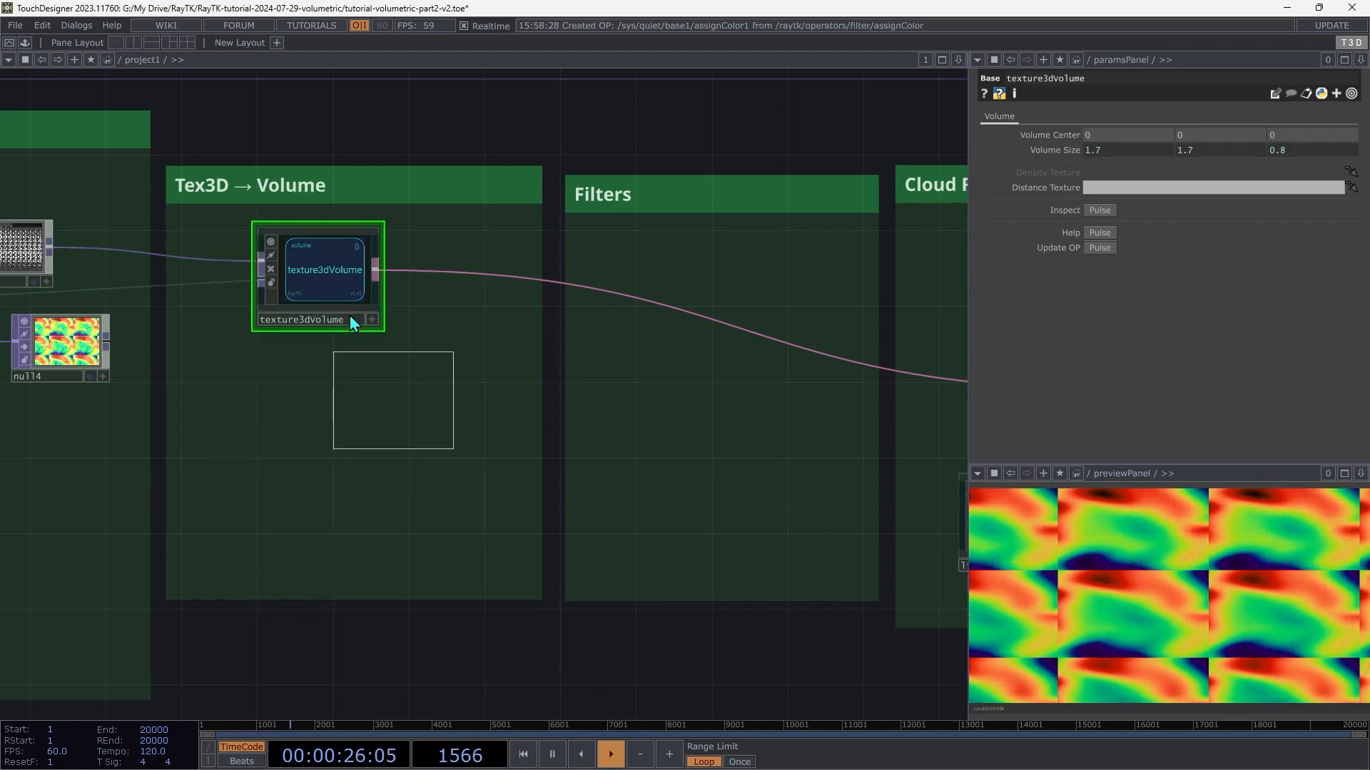
left_click(383, 419)
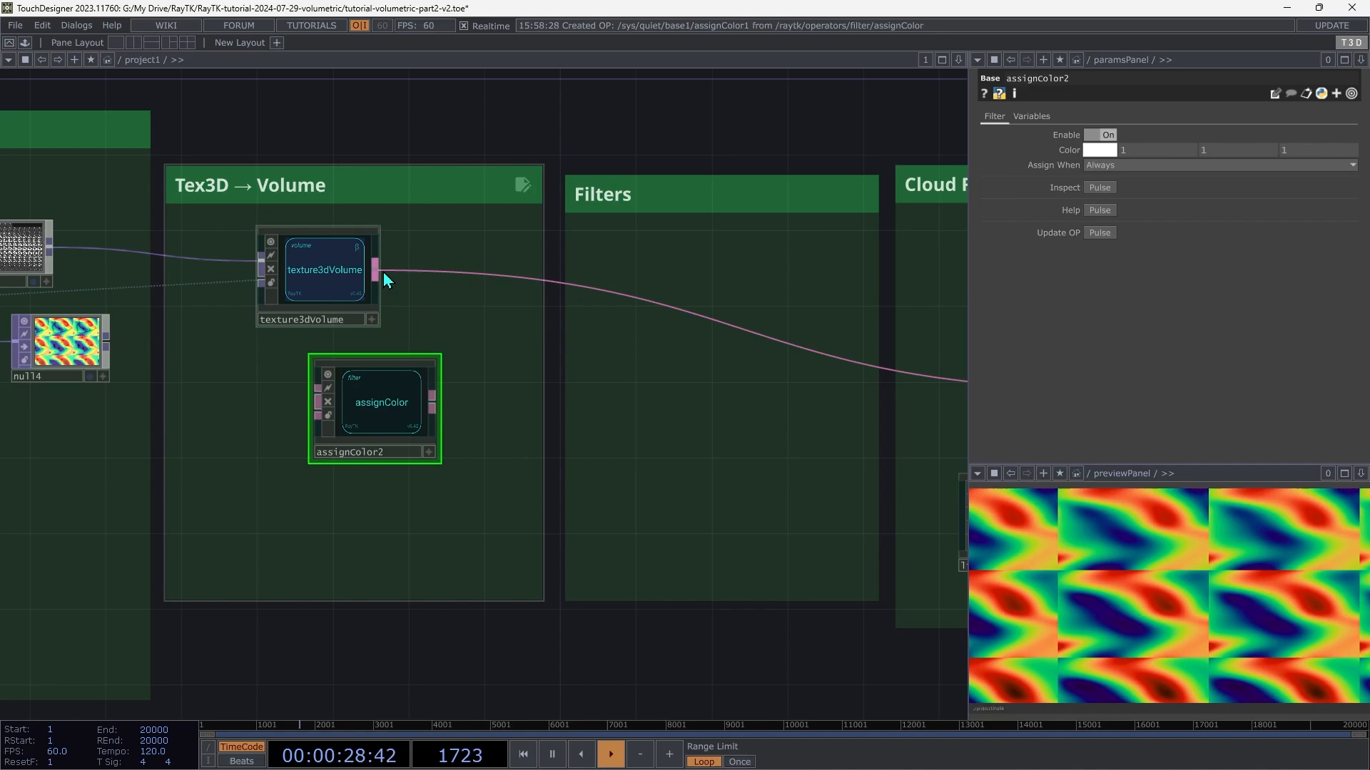
left_click_drag(376, 270, 445, 395)
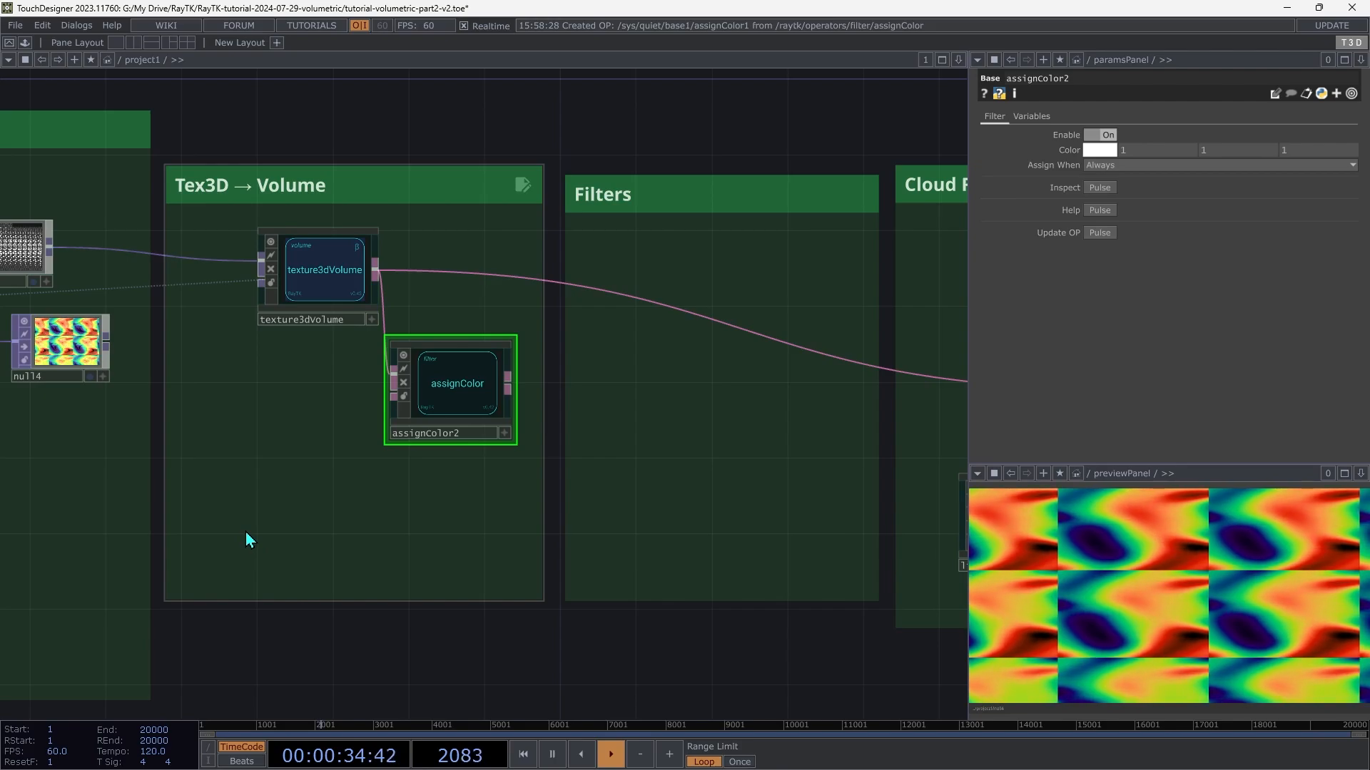
Add a texture3dField operator below texture3dVolume and connect it to the color input of assignColor2.
key("alt+r")
type("text")
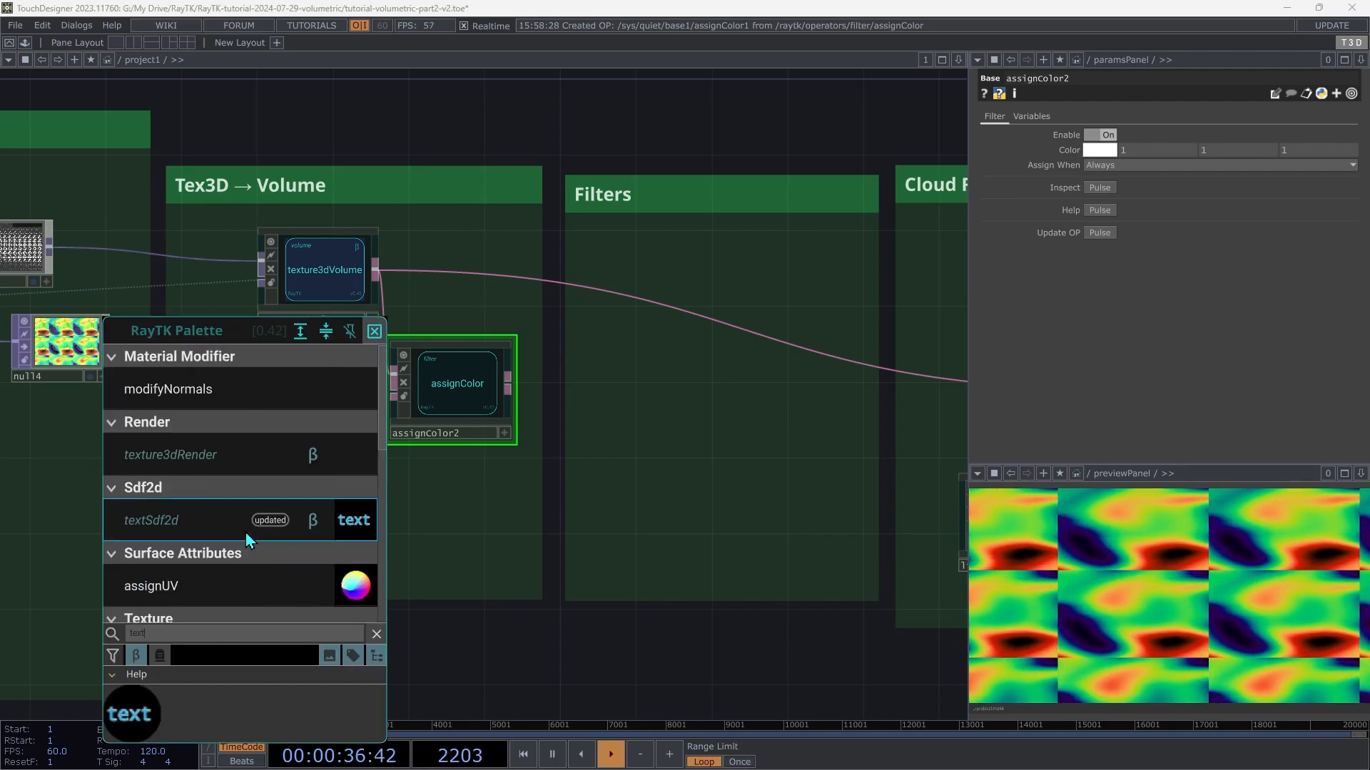
type("ure")
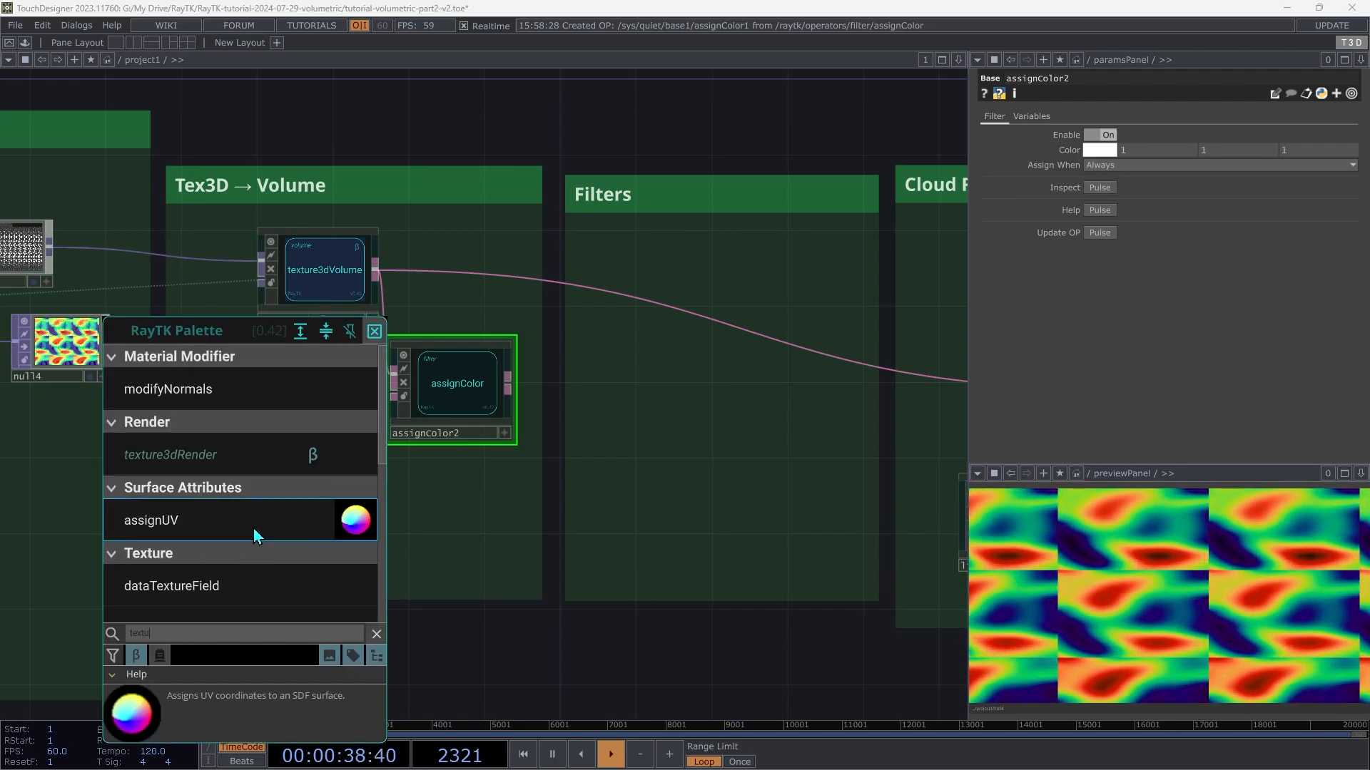
type("3d")
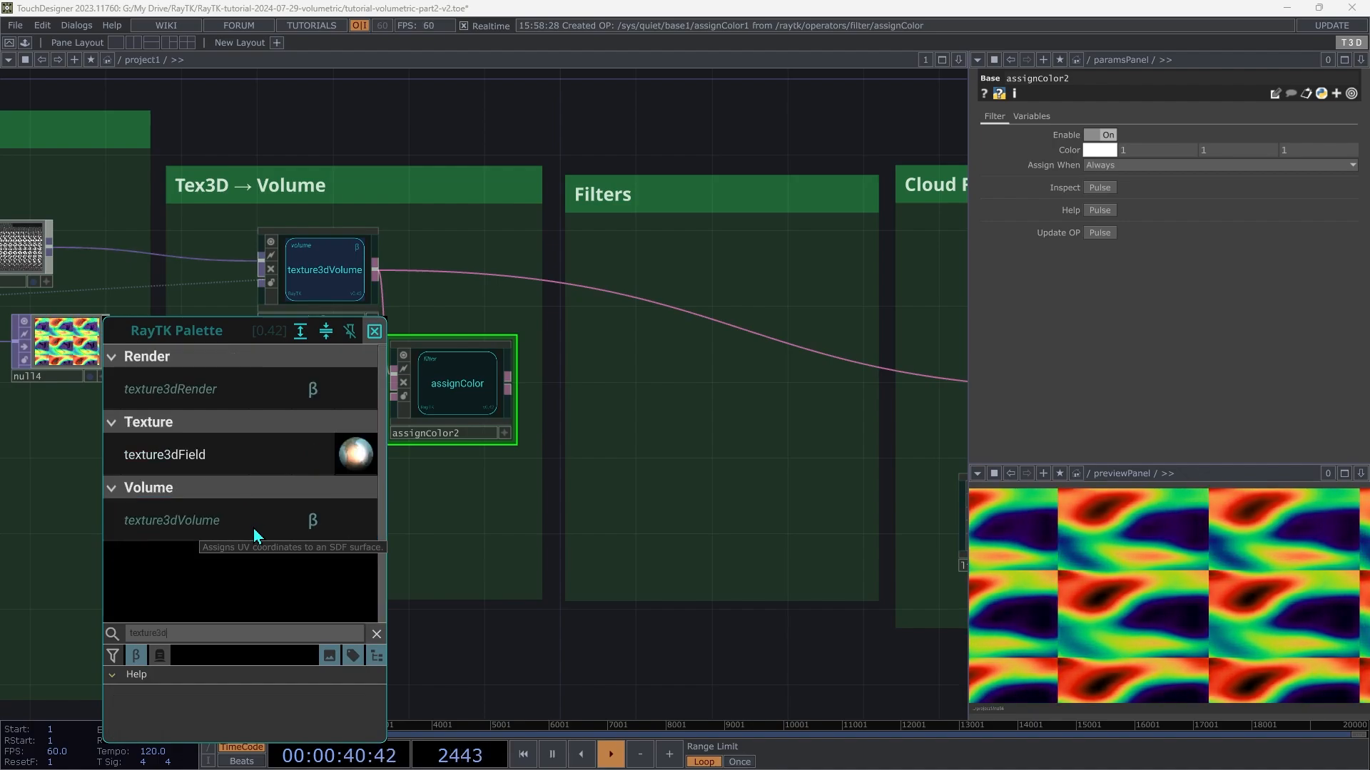
left_click(218, 455)
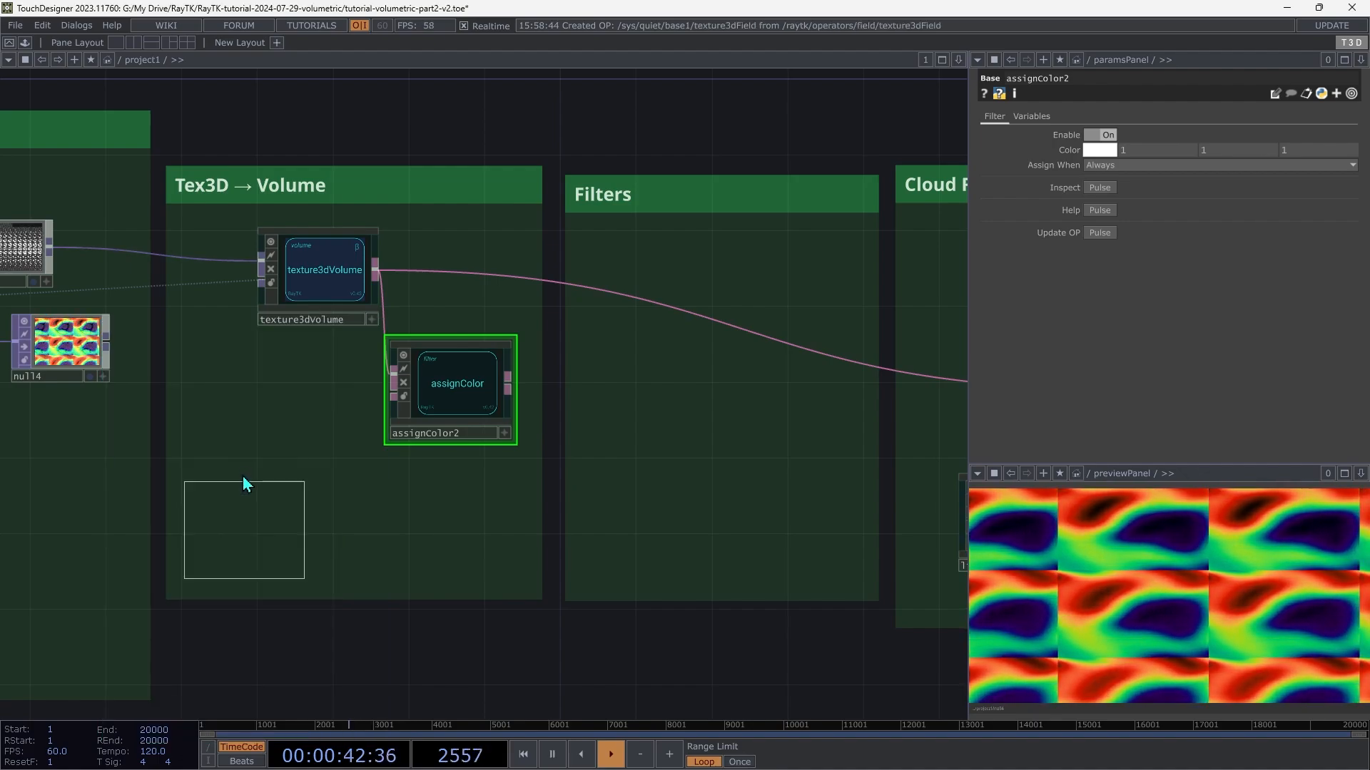
left_click(268, 430)
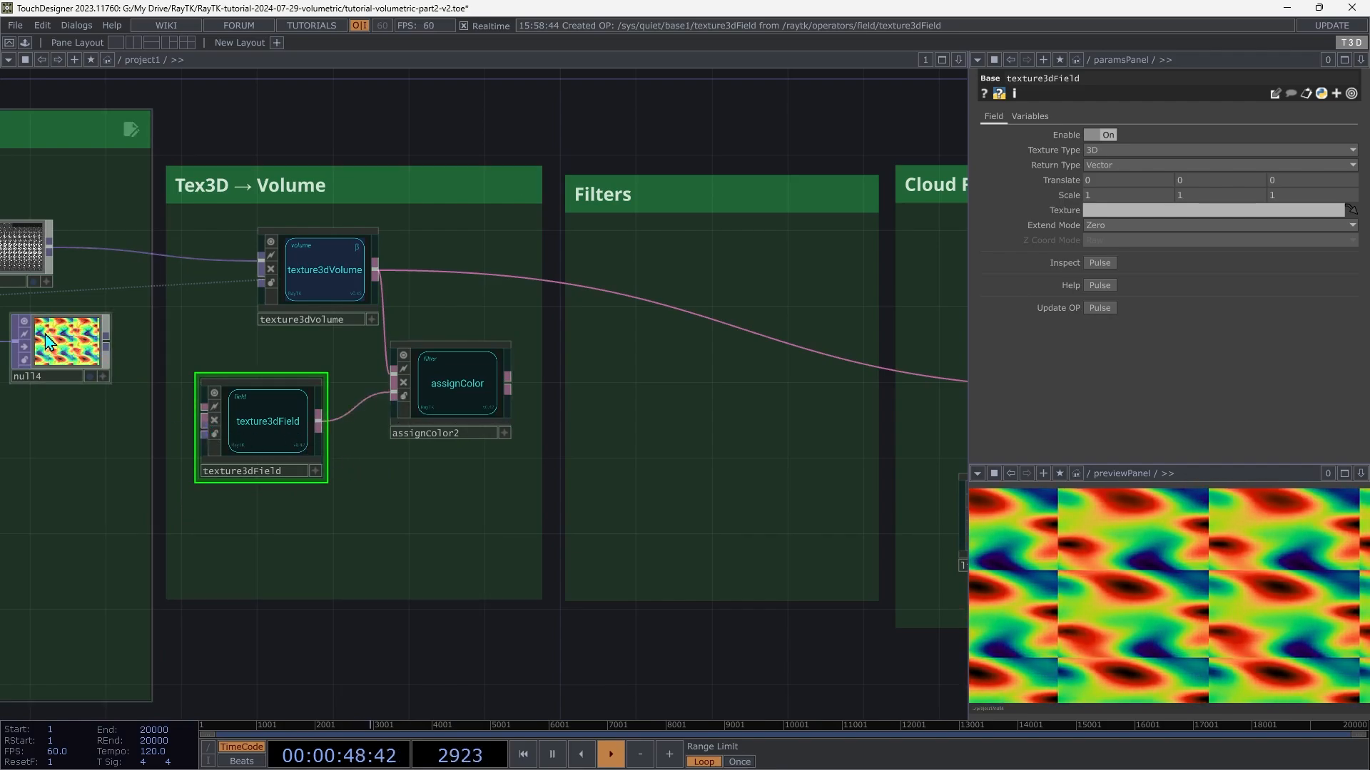
Feed null4 into texture3dField's texture input and route assignColor2 into the volumetric cloud render in place of texture3dVolume.
left_click(75, 357)
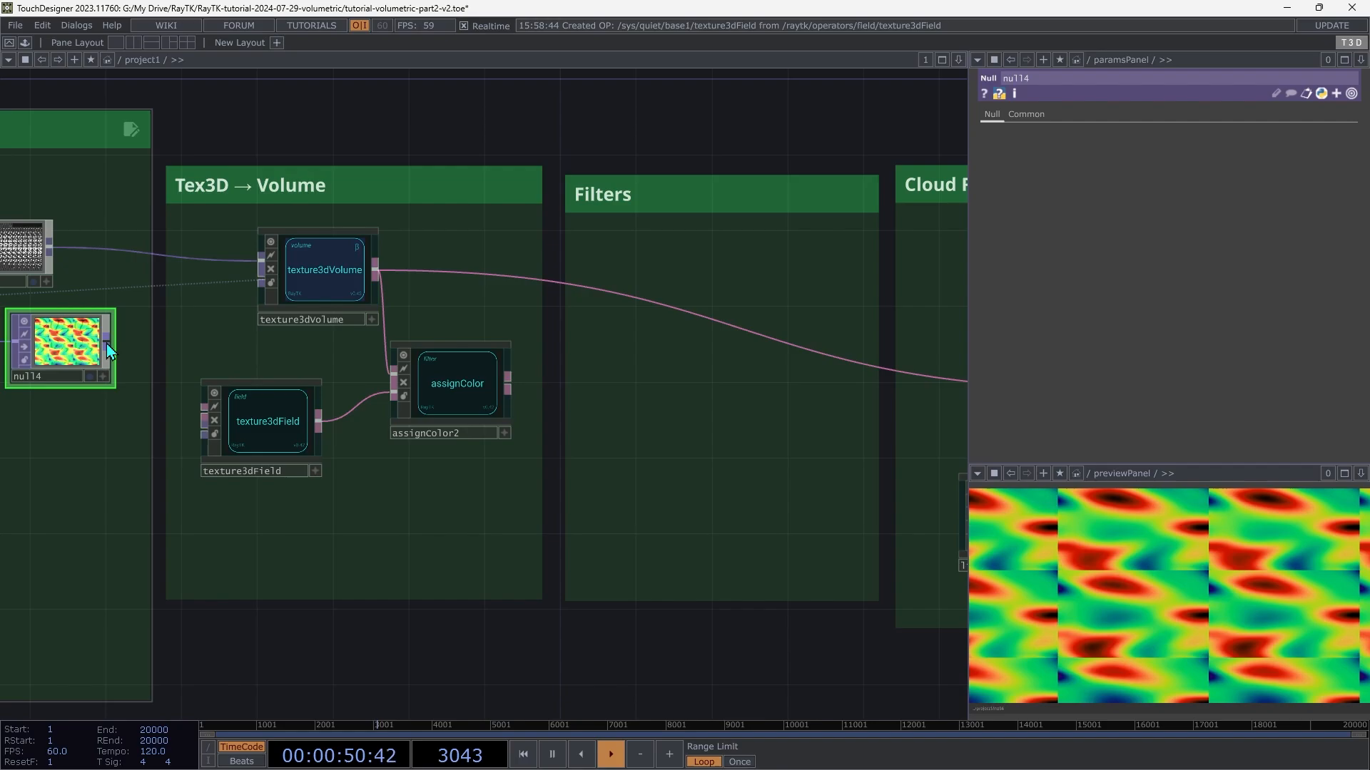
left_click_drag(131, 363, 180, 446)
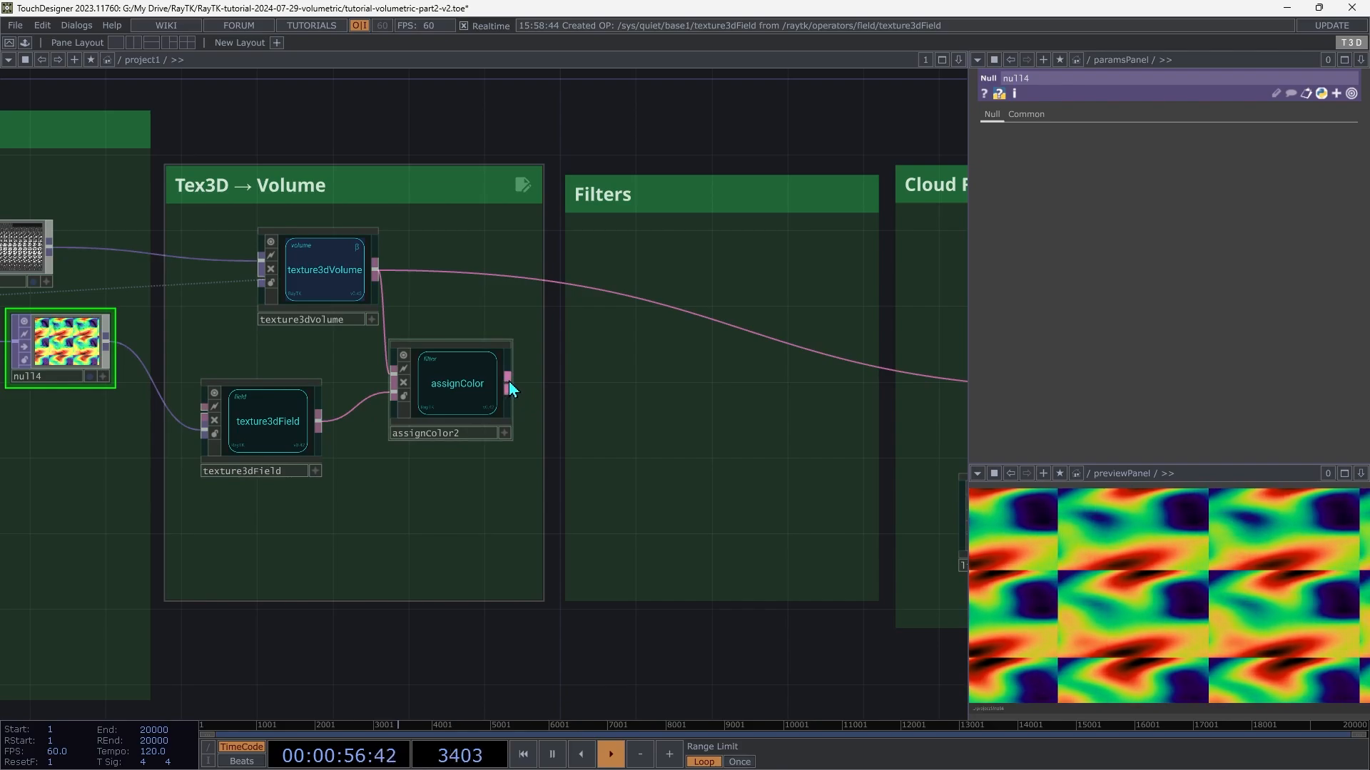
left_click_drag(508, 381, 674, 309)
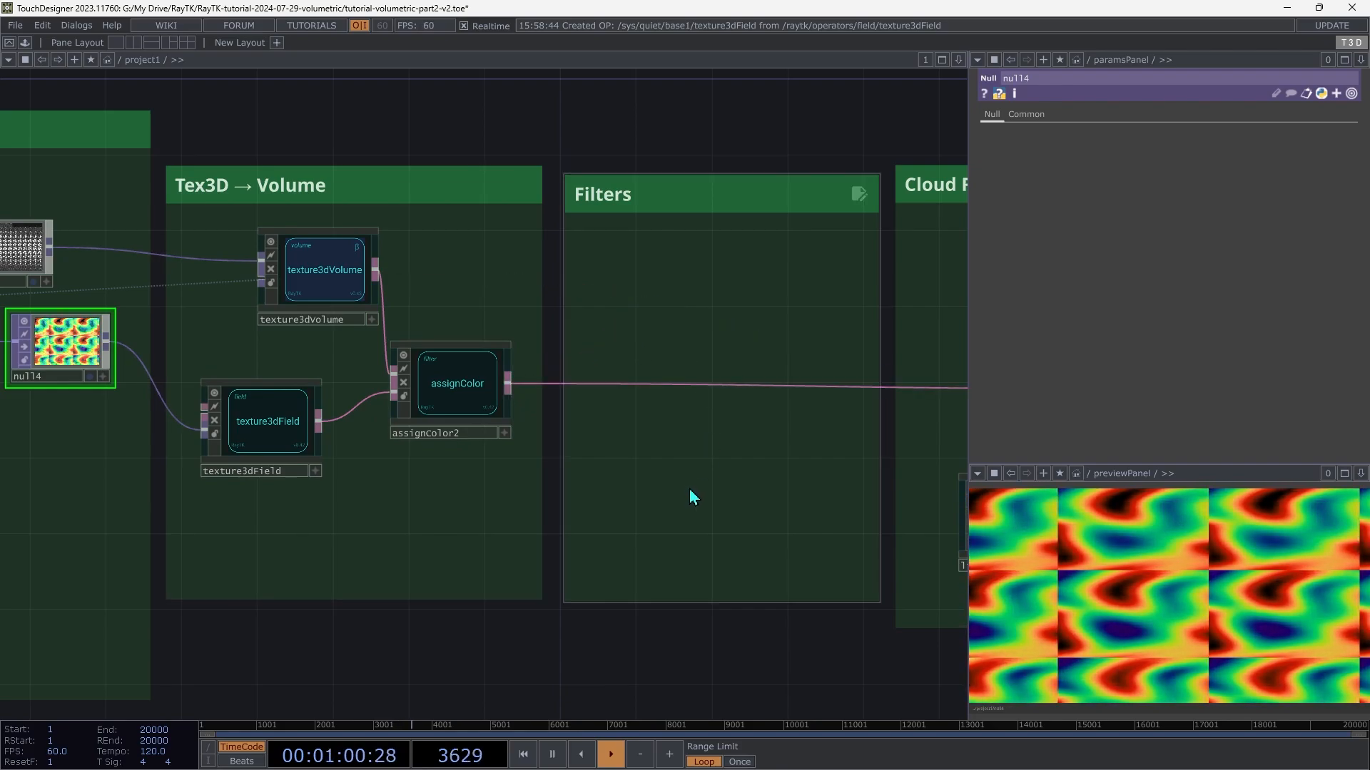
scroll(689, 490, "right", 10)
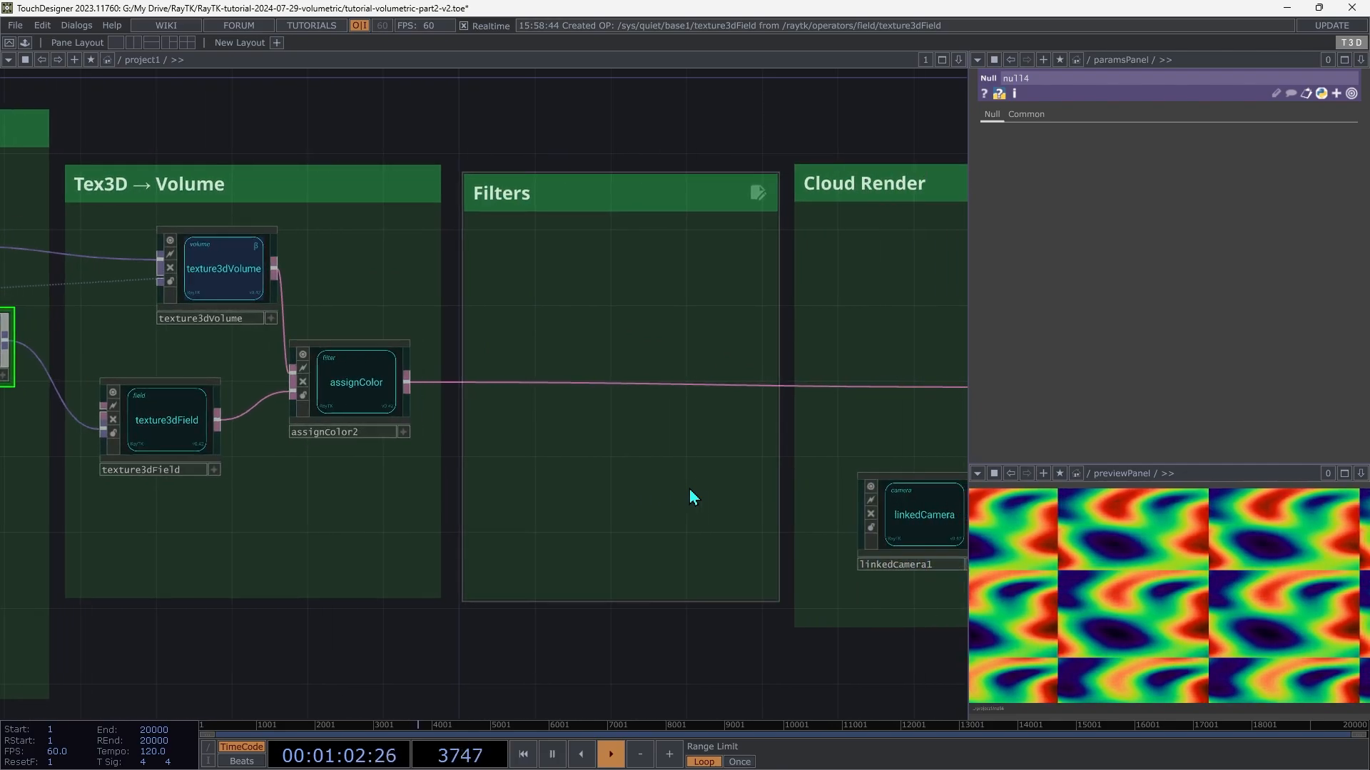
left_click_drag(615, 531, 1168, 568)
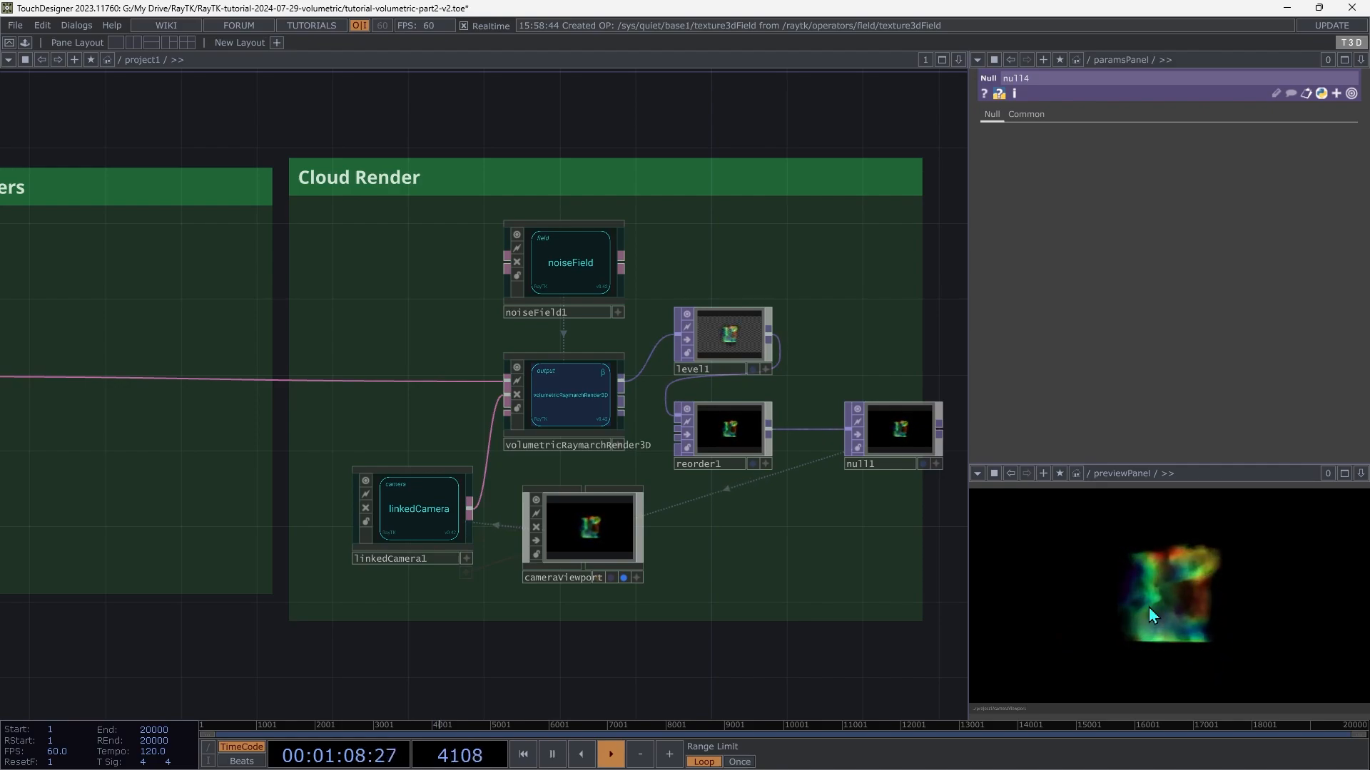
middle_click_drag(1150, 623, 1263, 610)
left_click_drag(1137, 505, 1173, 642)
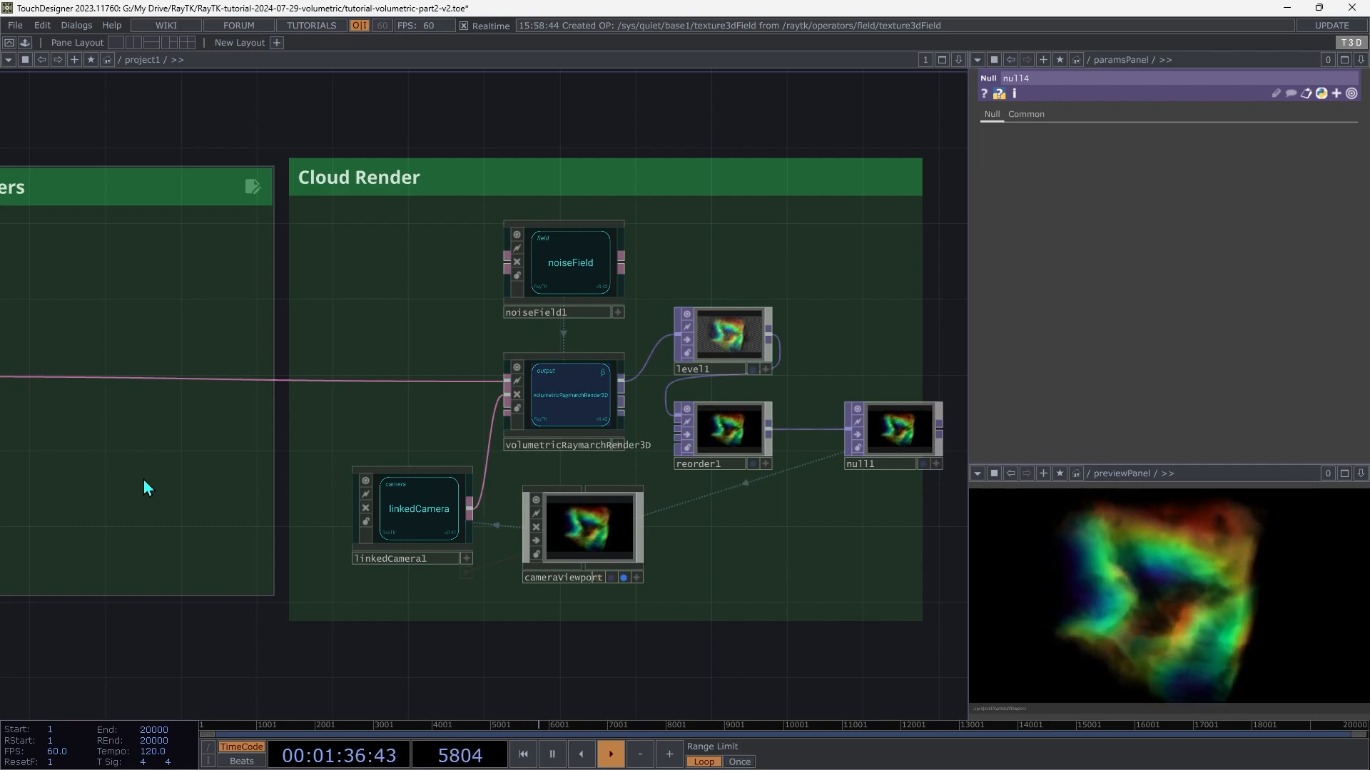
Copy texture3dVolume's Volume Size parameter and paste it as expressions into texture3dField's Scale.
mouse_move(144, 480)
left_mouse_down()
mouse_move(446, 483)
mouse_move(421, 499)
left_mouse_up()
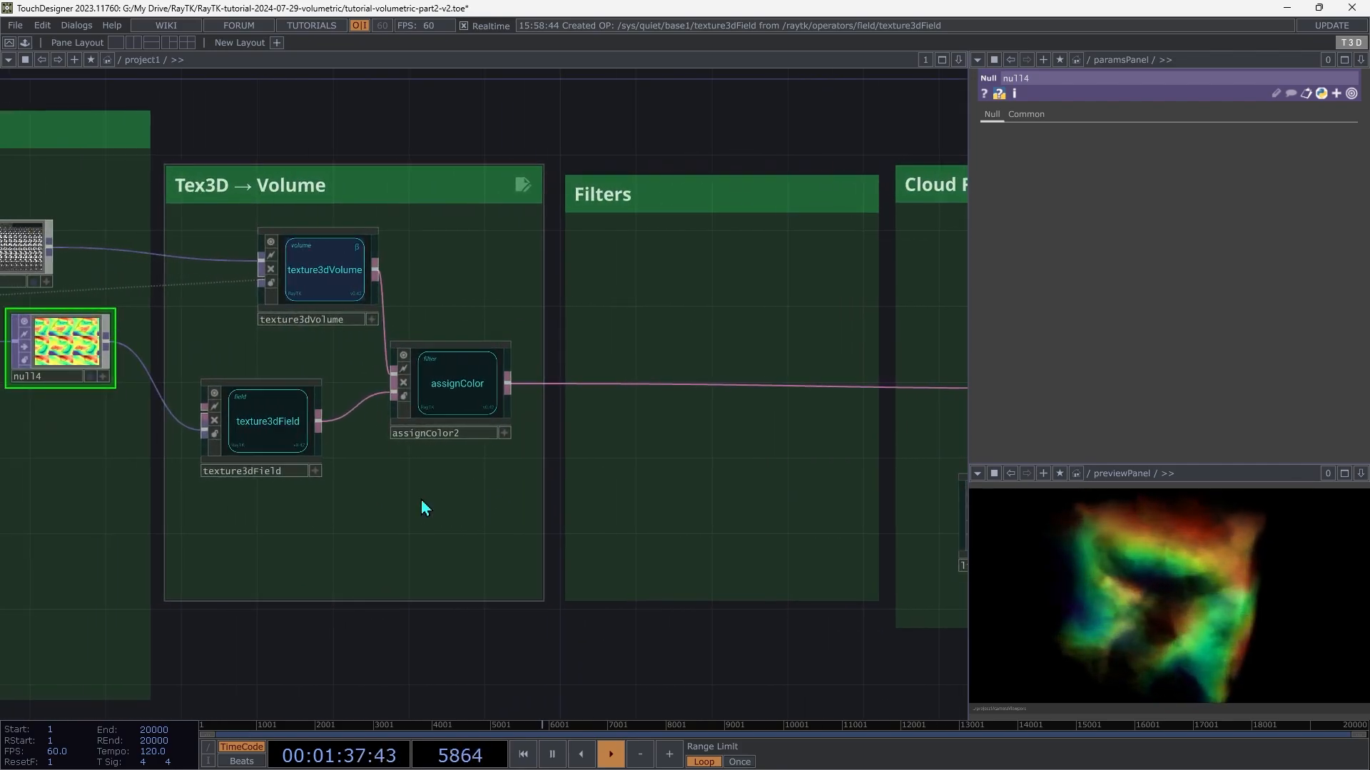
left_click(316, 283)
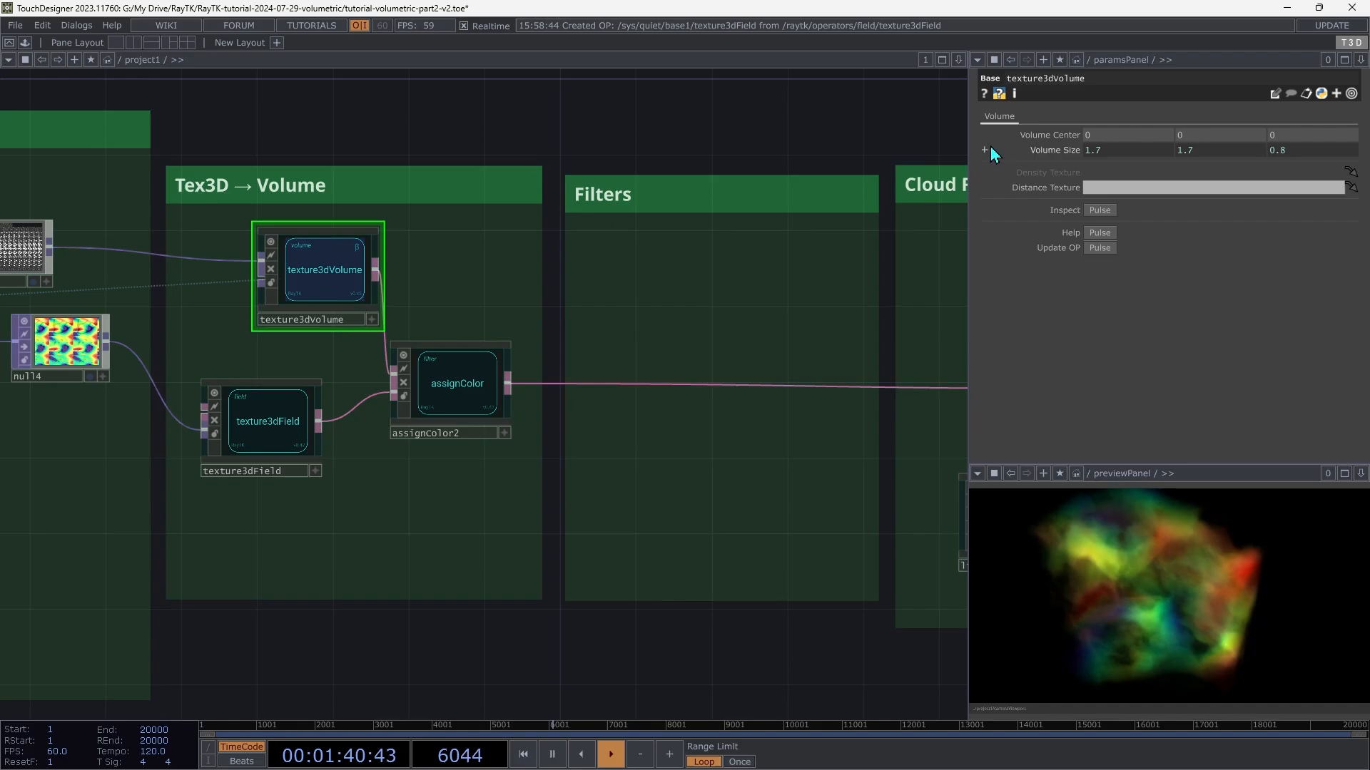
right_click(1032, 151)
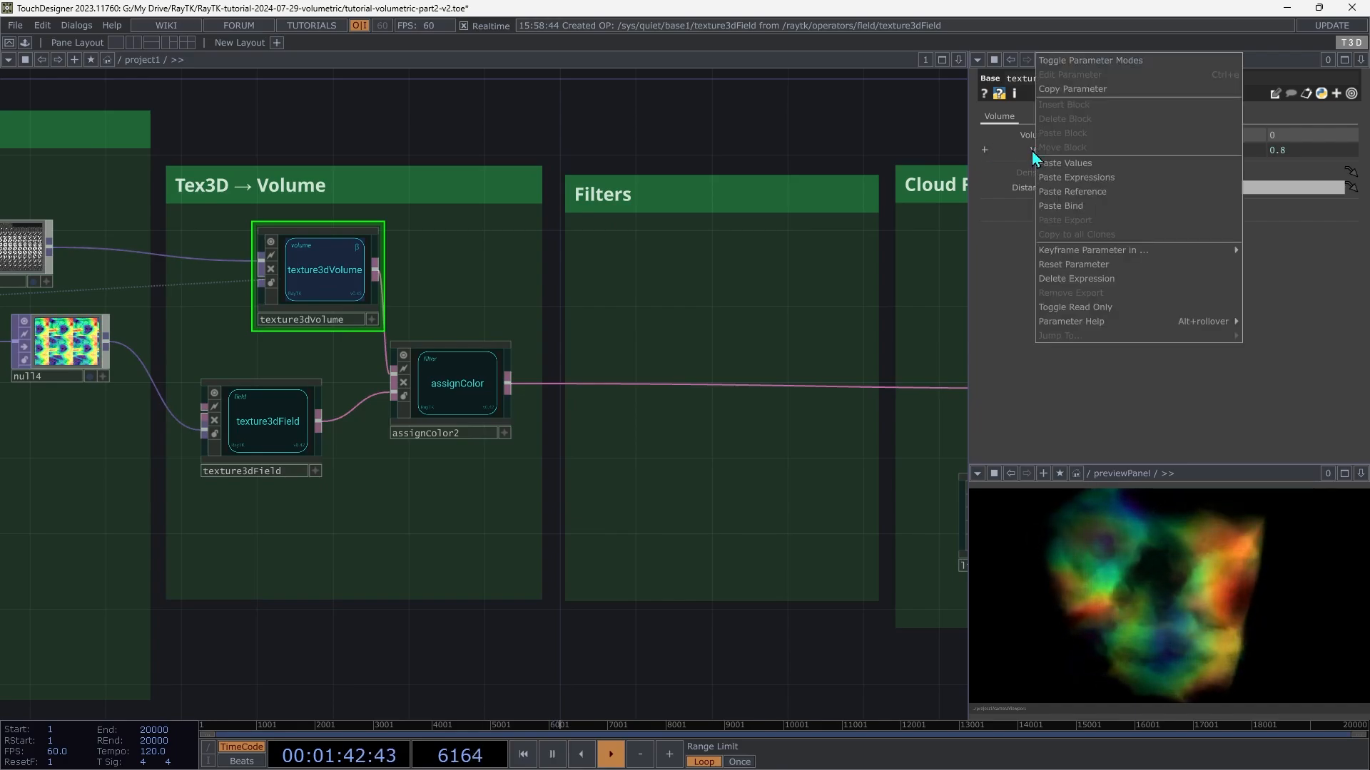
left_click(1063, 89)
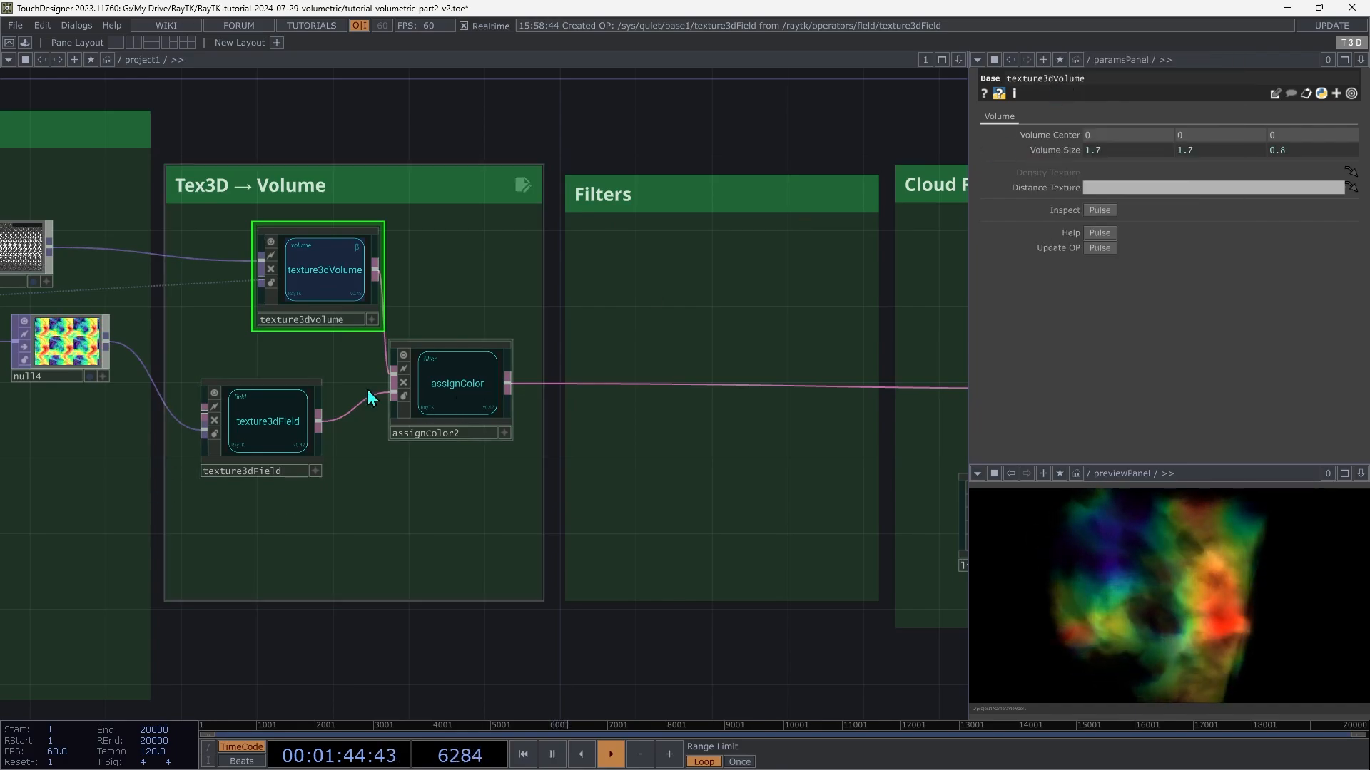
left_click(262, 442)
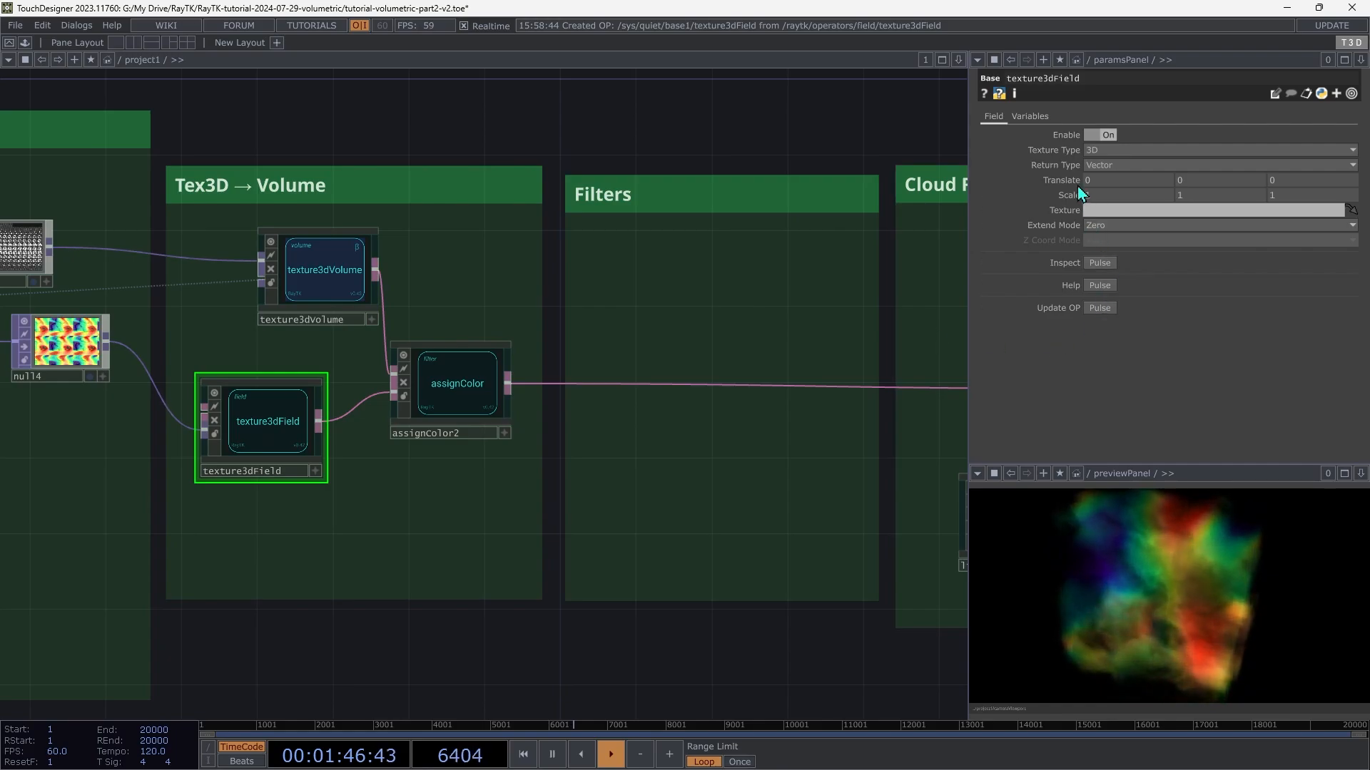
right_click(1069, 197)
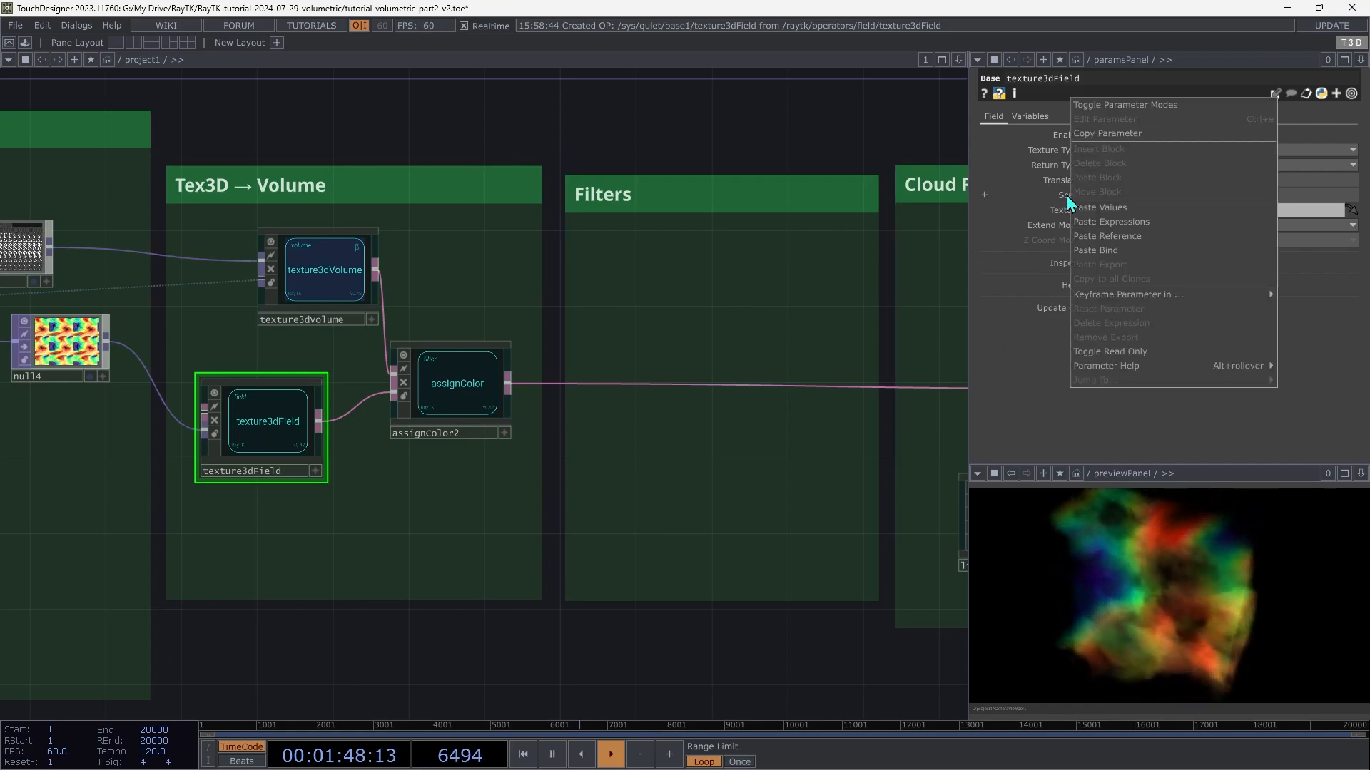
left_click(1134, 222)
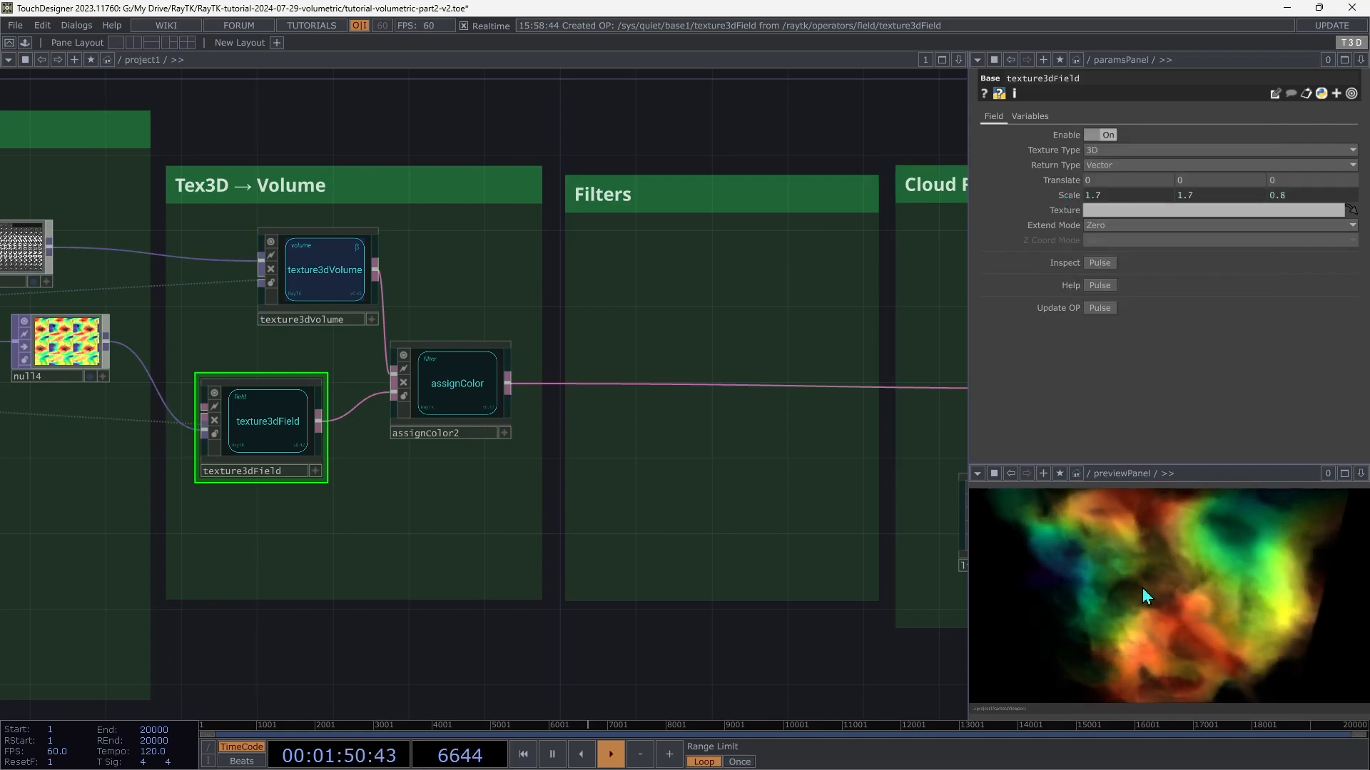
left_click_drag(1047, 687, 1206, 573)
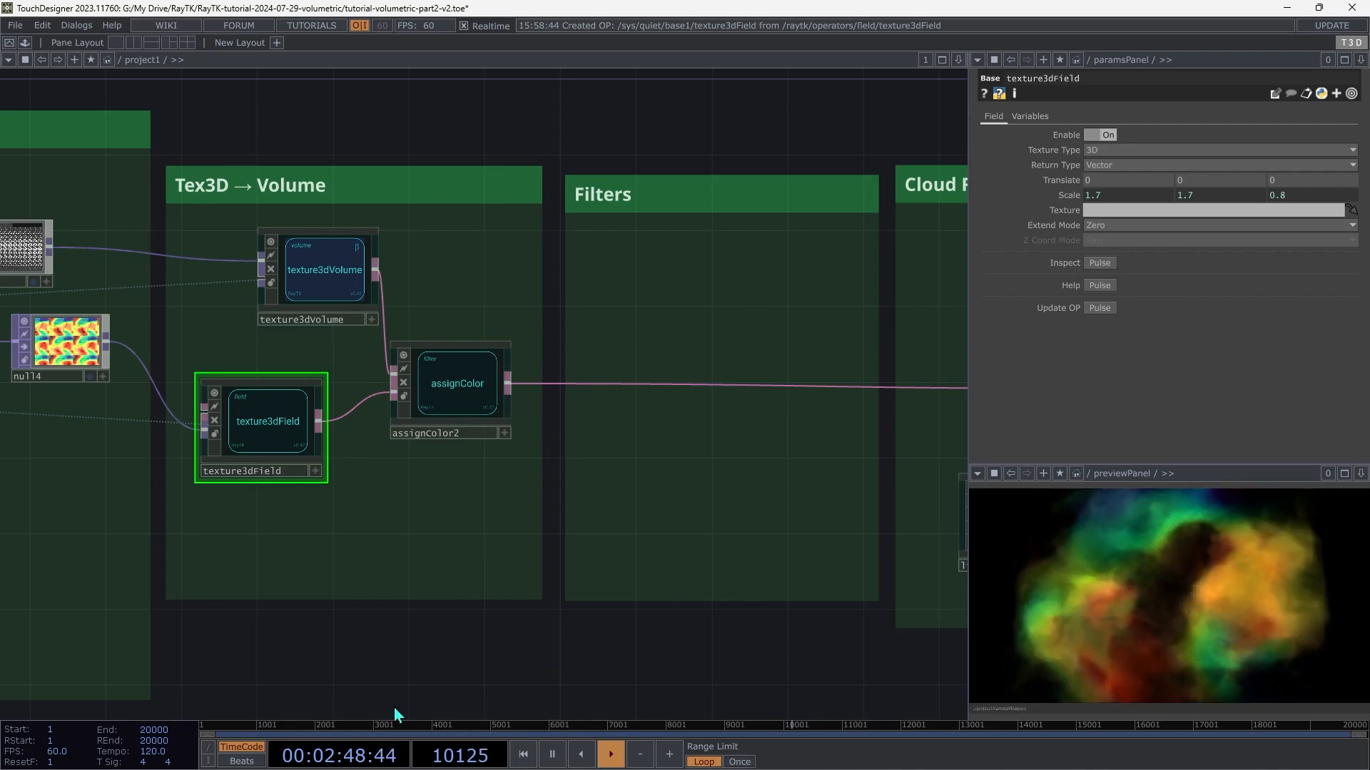
Set the Volume Size of texture3dRender in the Volume → Tex3D section to 2.3, 2.3, 1.4.
left_click_drag(395, 713, 767, 708)
left_click_drag(279, 336, 678, 336)
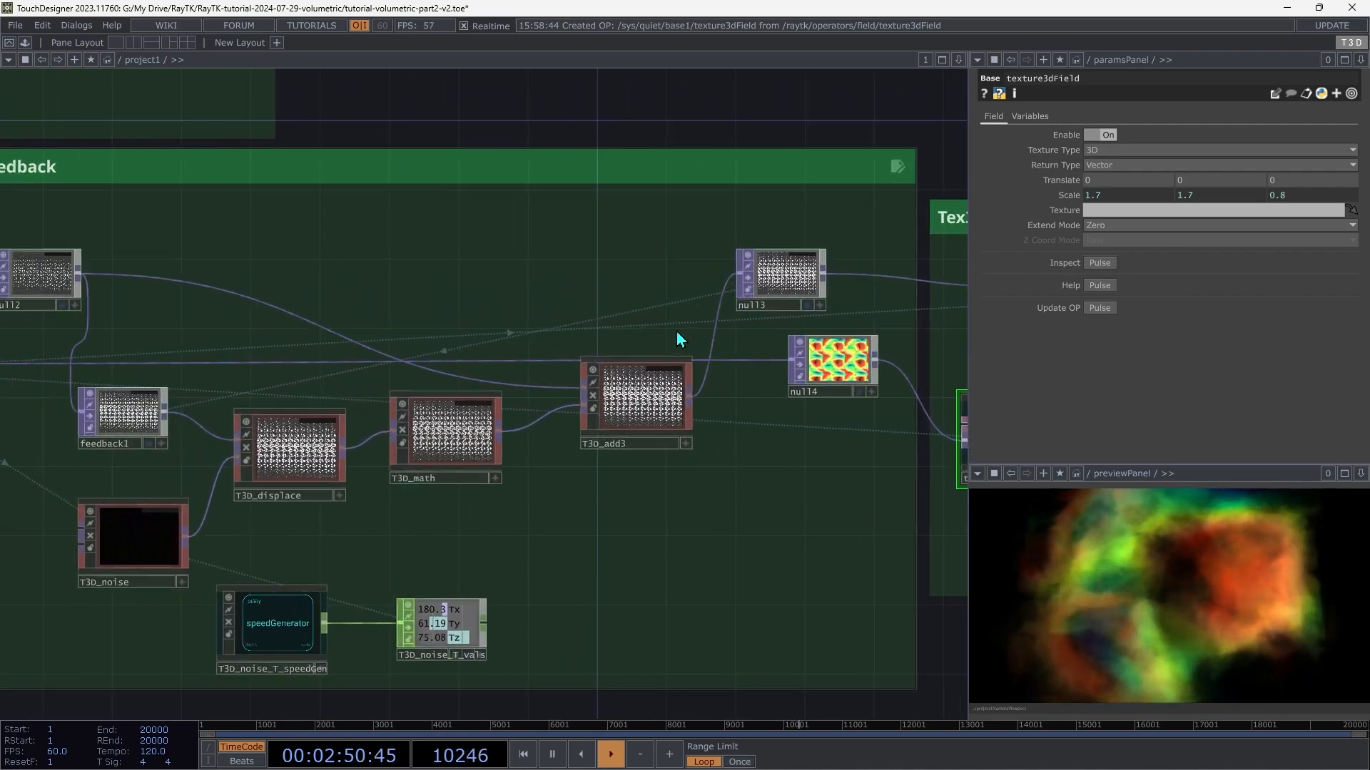
left_click(331, 472)
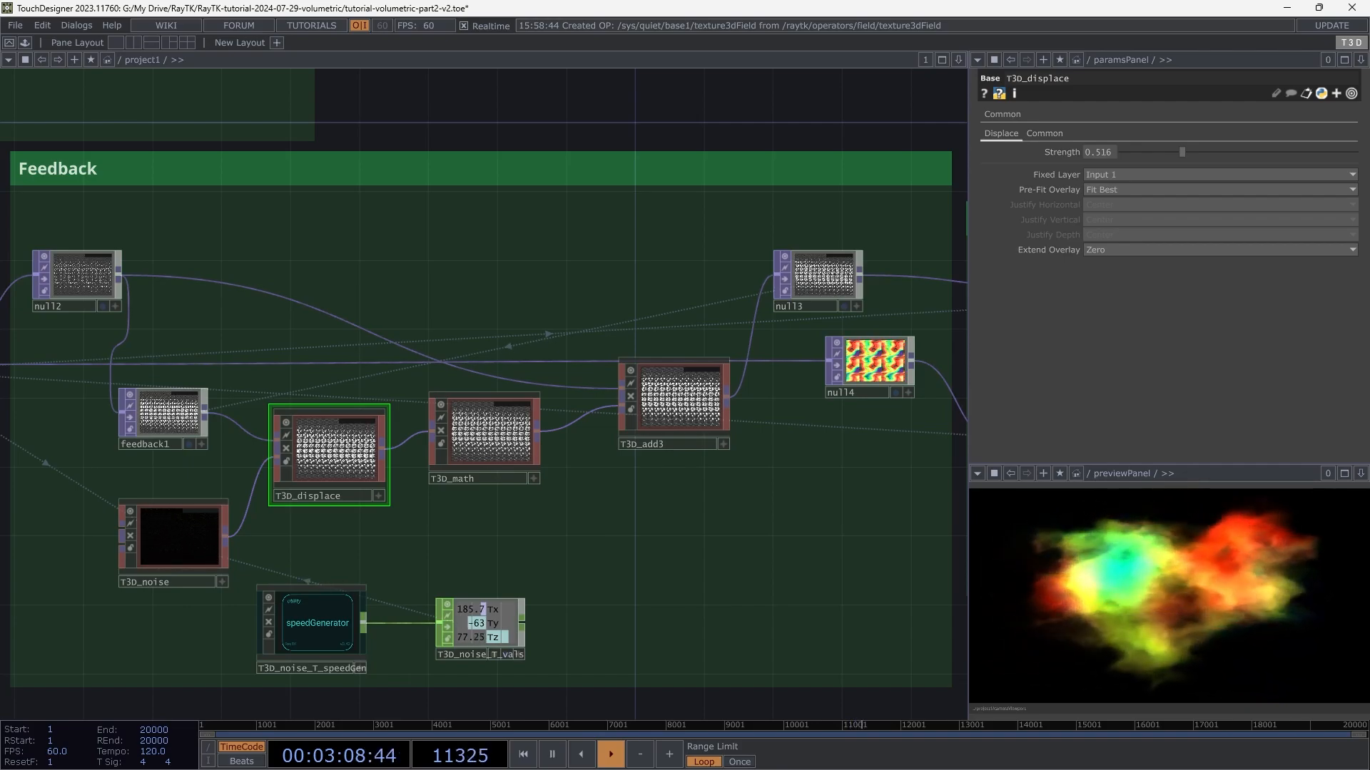
left_click_drag(69, 401, 573, 492)
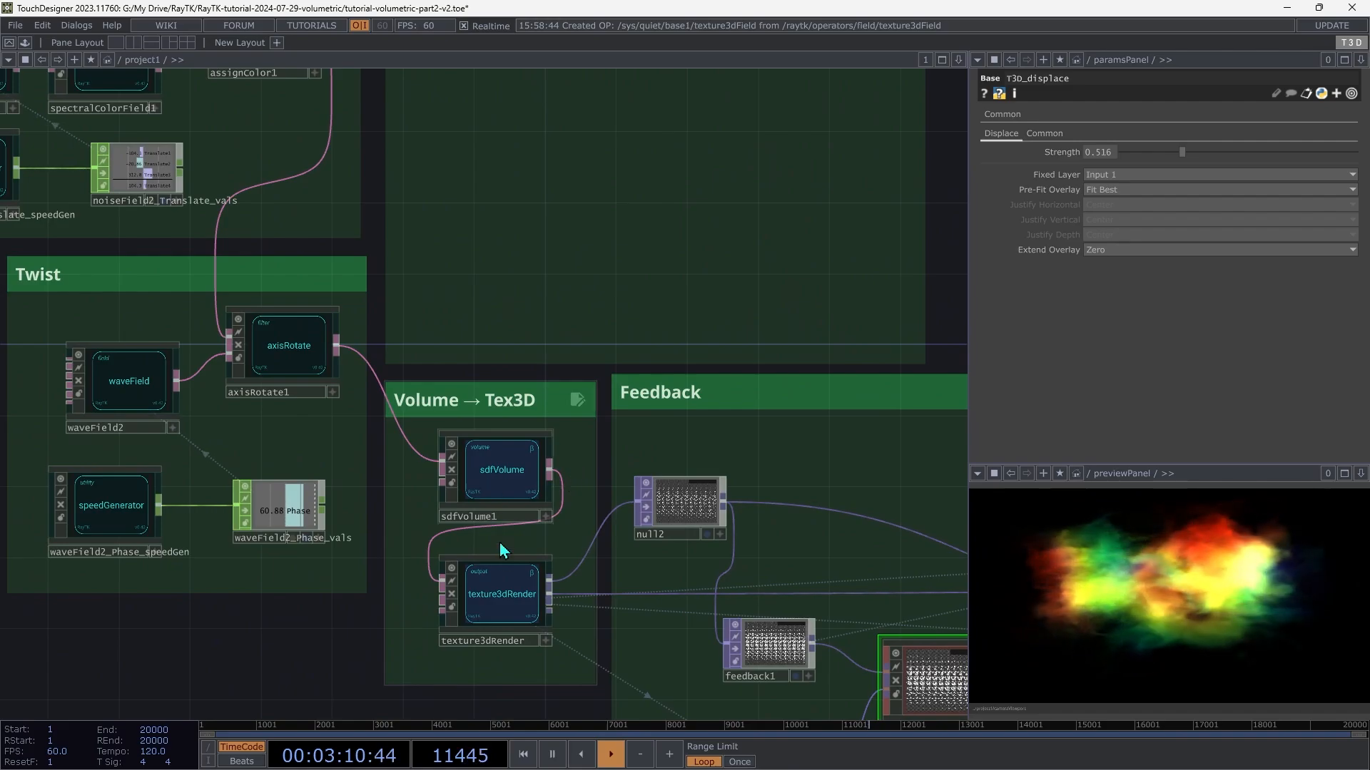
left_click(517, 596)
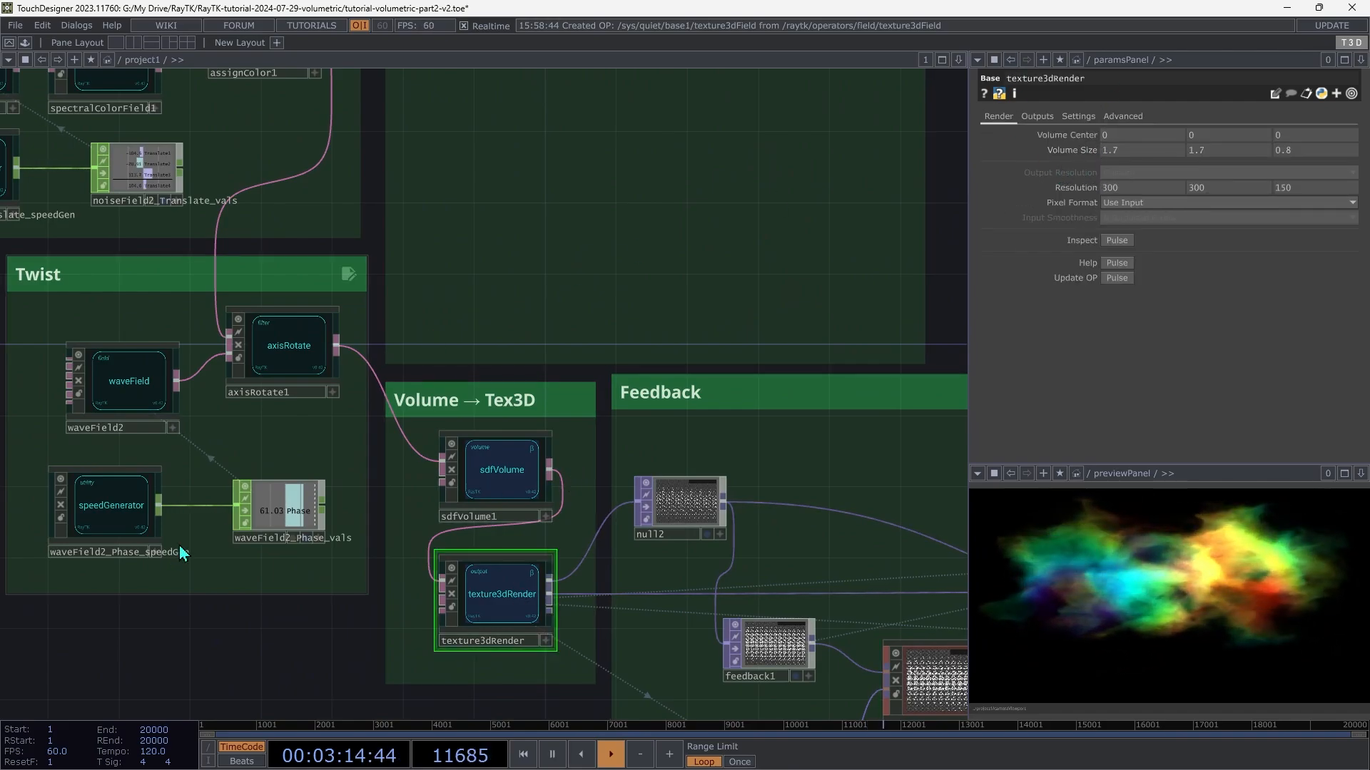
middle_click_drag(1080, 161, 1080, 127)
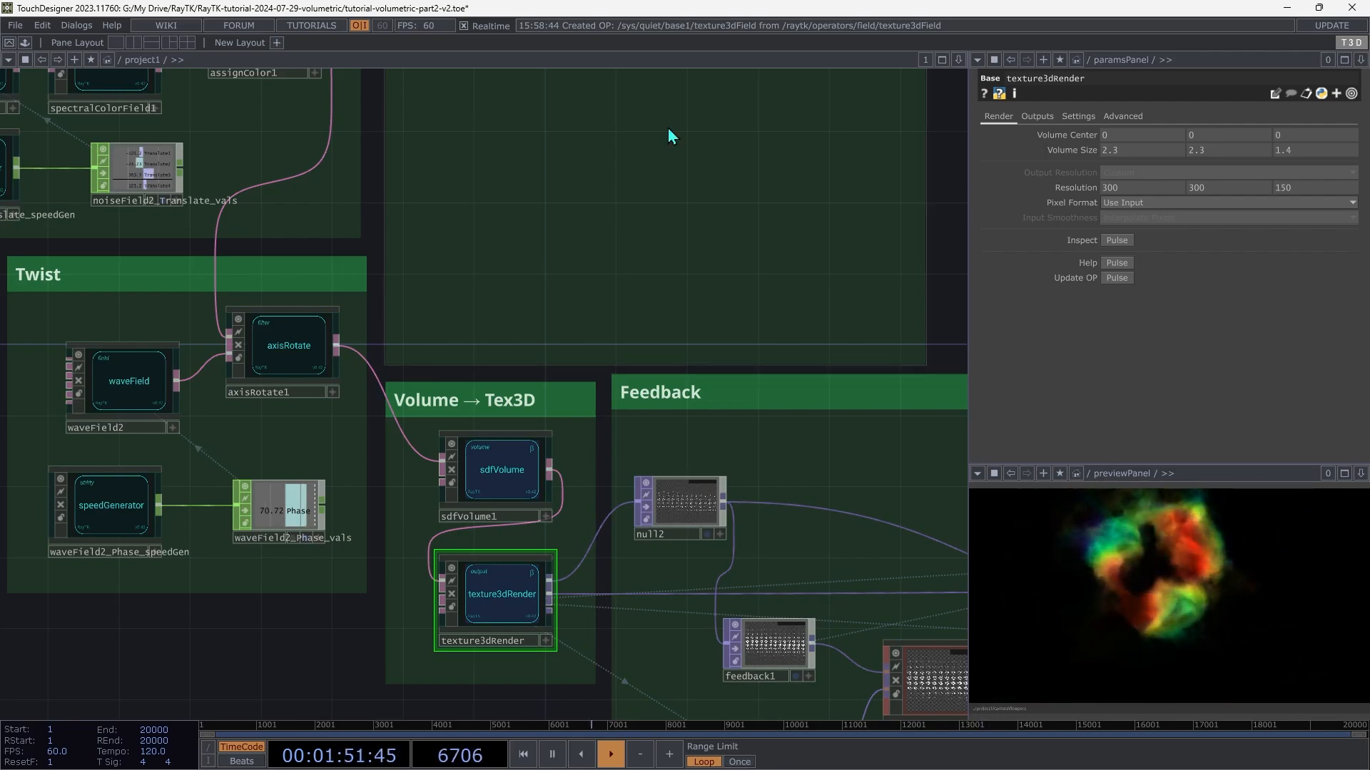
Add a RayTK modulo1D operator and place it in the upper part of the Filters section.
scroll(668, 128, "right", 20)
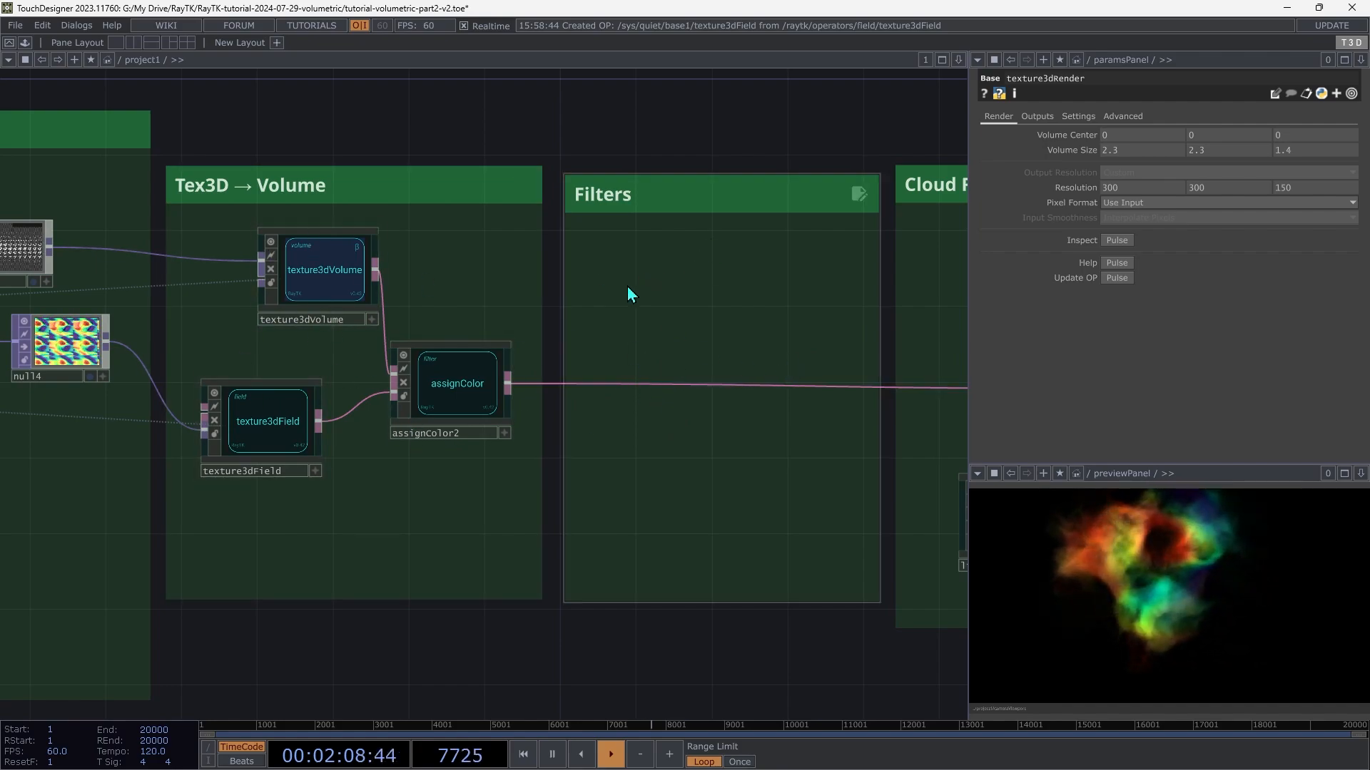
key("alt+r")
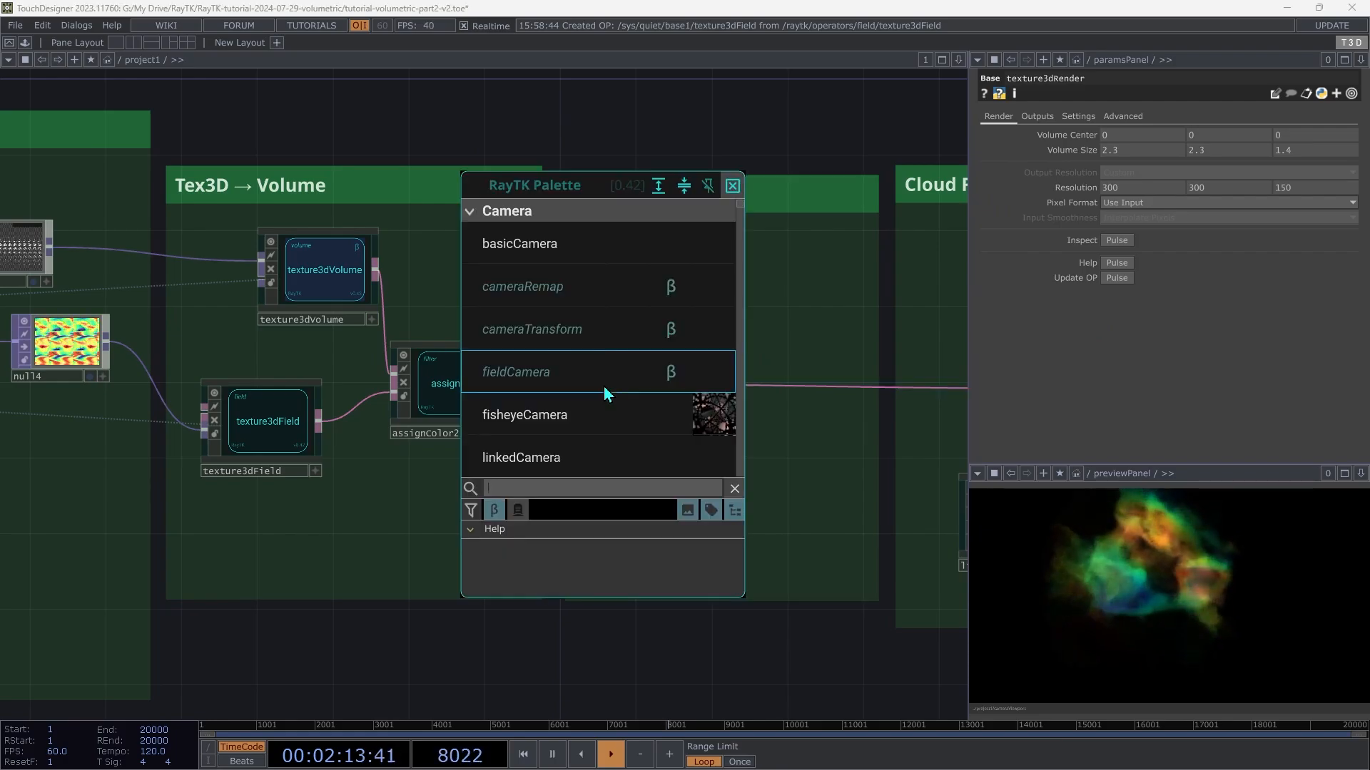
type("modulo")
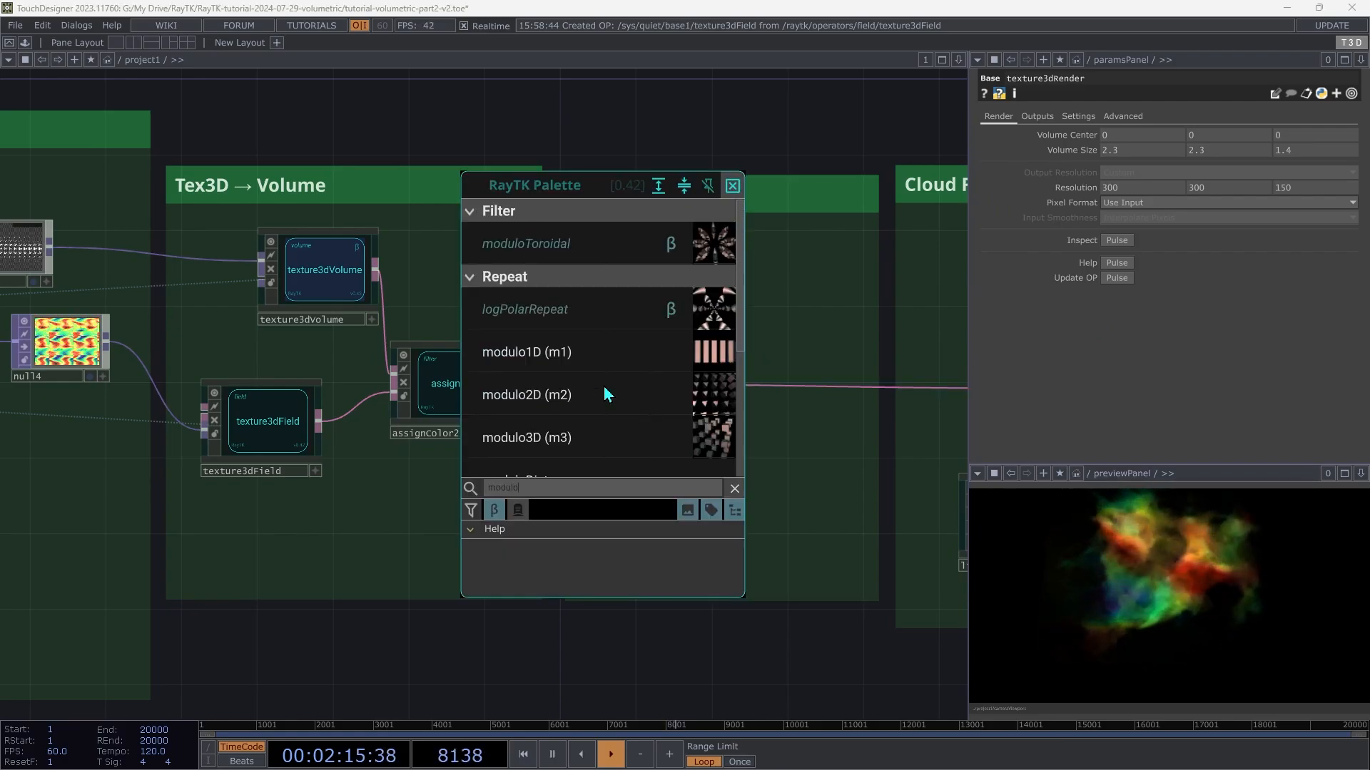
type("1")
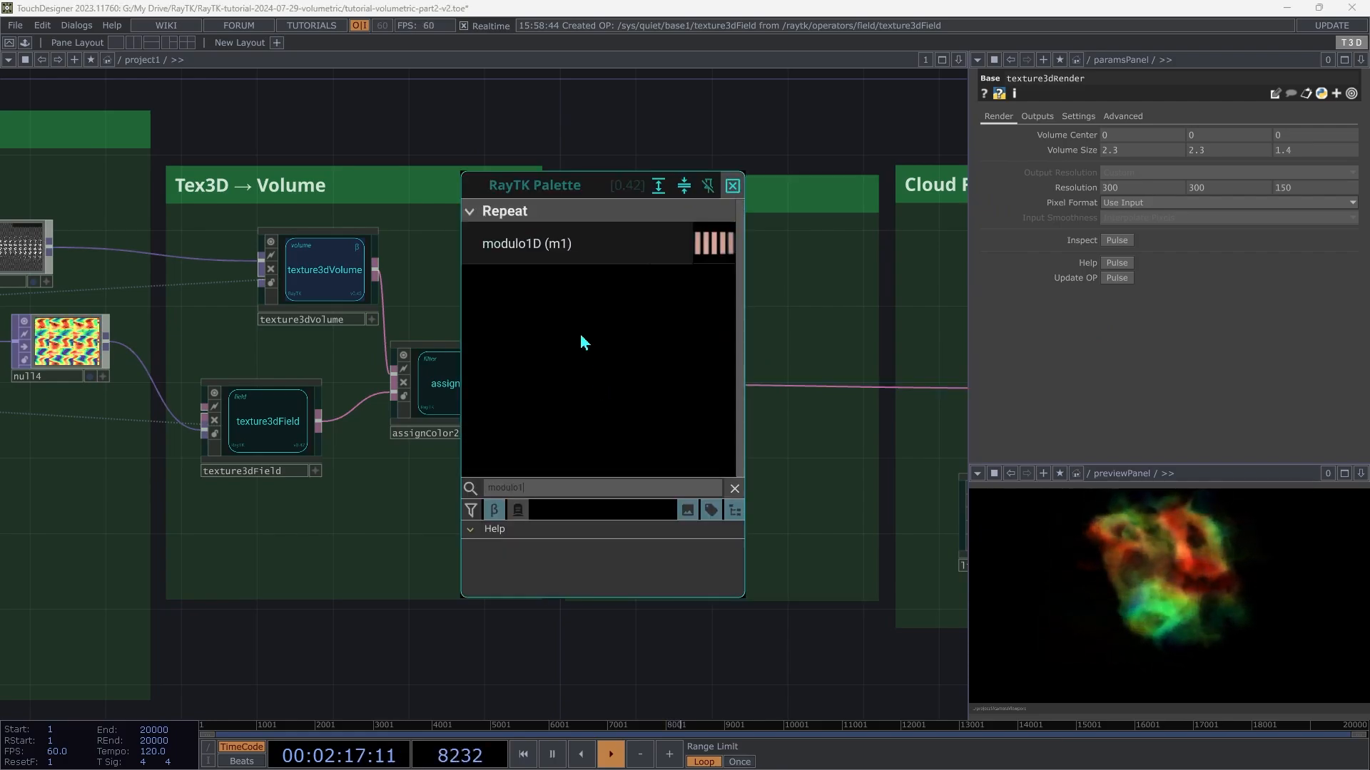
left_click(585, 243)
left_click(734, 313)
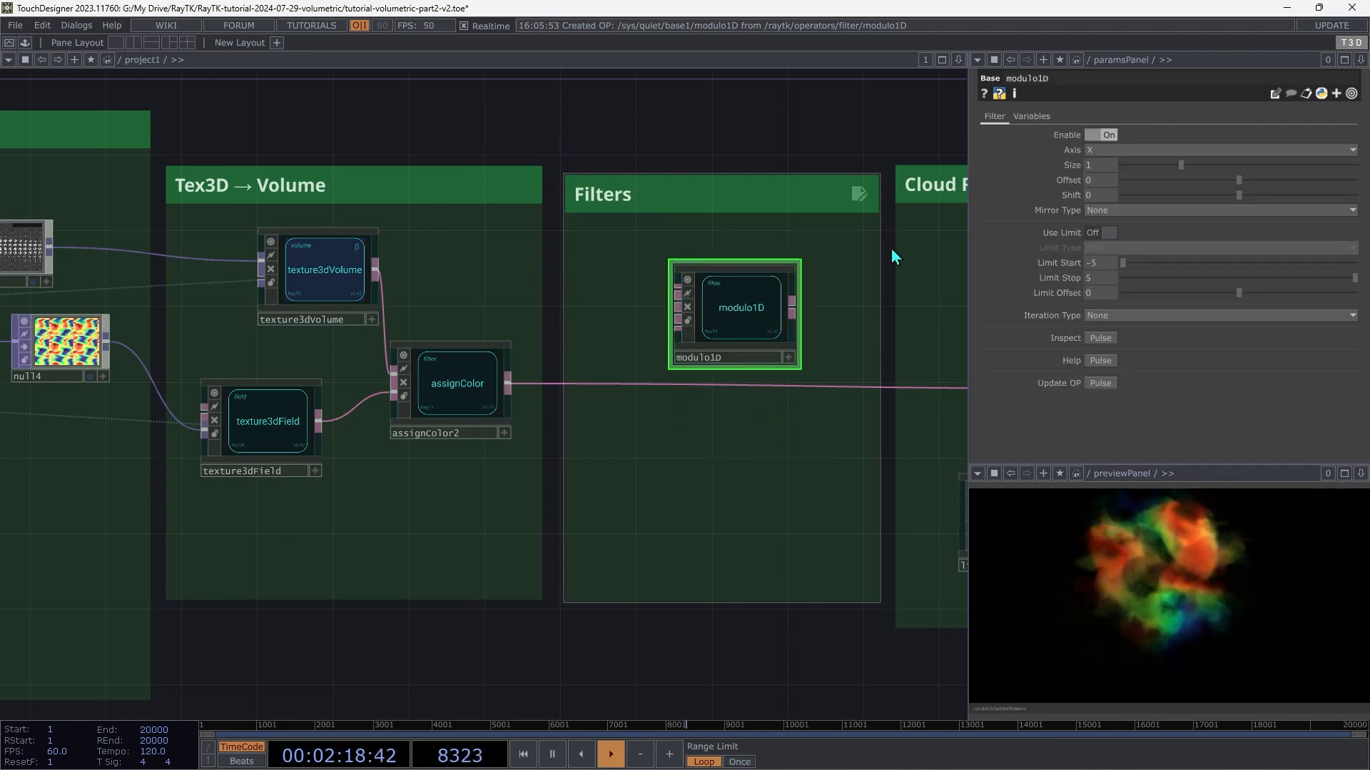
Set modulo1D's axis to Z and wire it between assignColor2 and the volumetric cloud render.
left_click(1104, 151)
left_click(1094, 196)
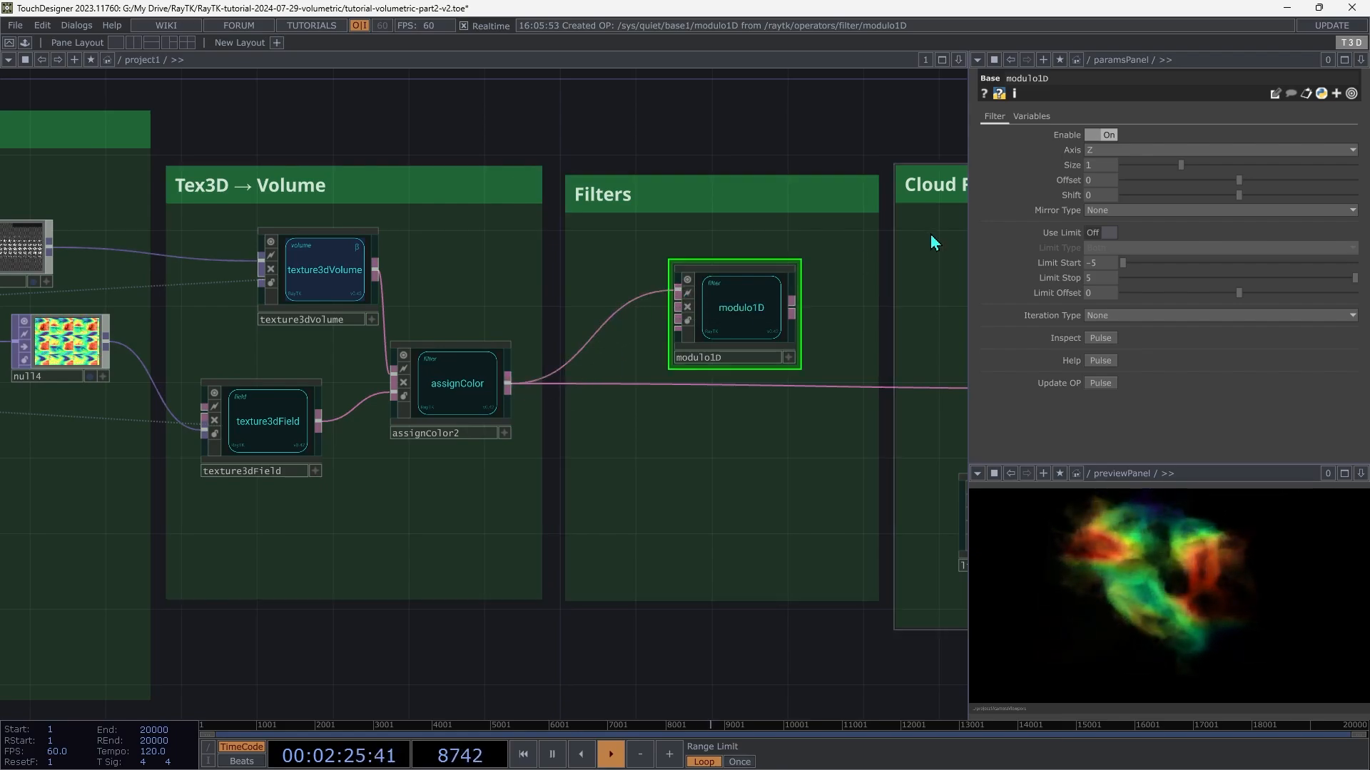
left_click_drag(836, 385, 832, 389)
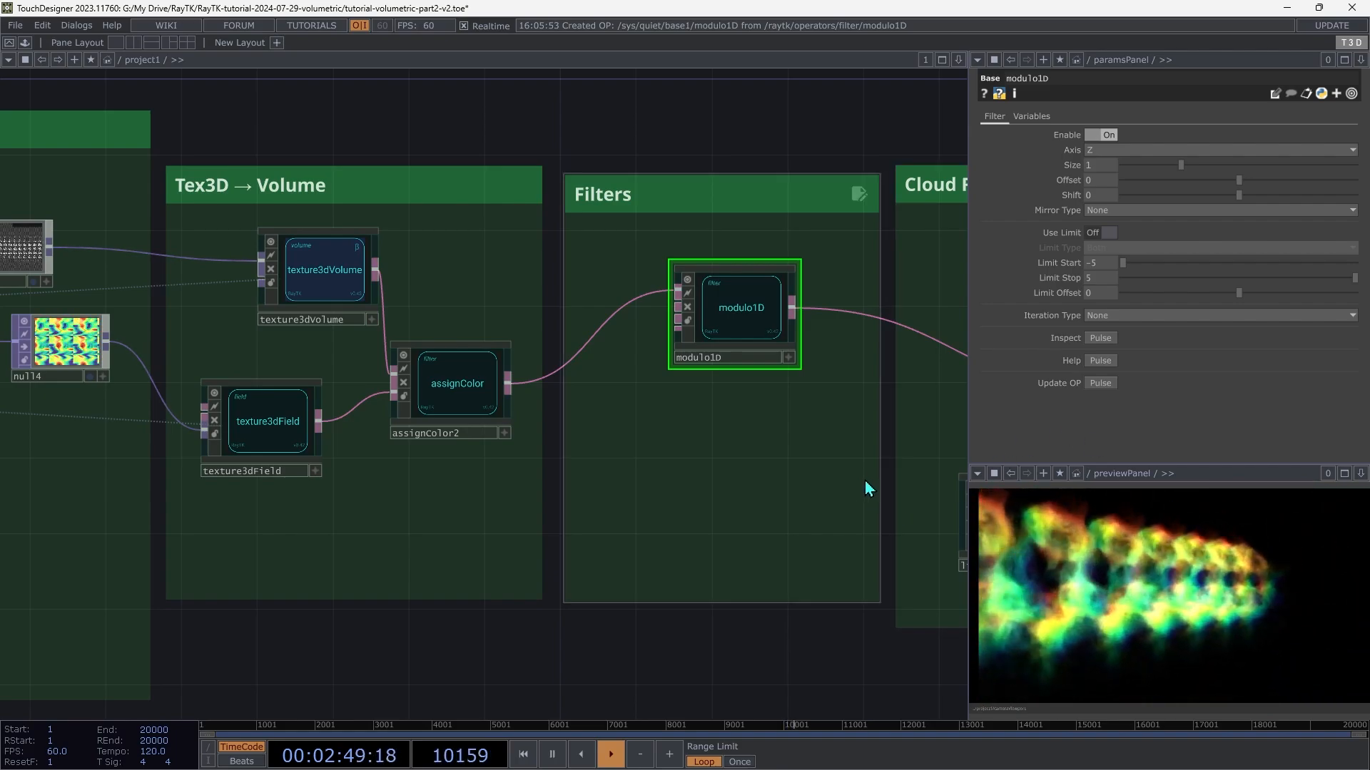
Inspect the render settings of volumetricRaymarchRender3D and the parameters of modulo1D, and view the repeated cloud from several angles in the preview.
left_click_drag(909, 543, 303, 536)
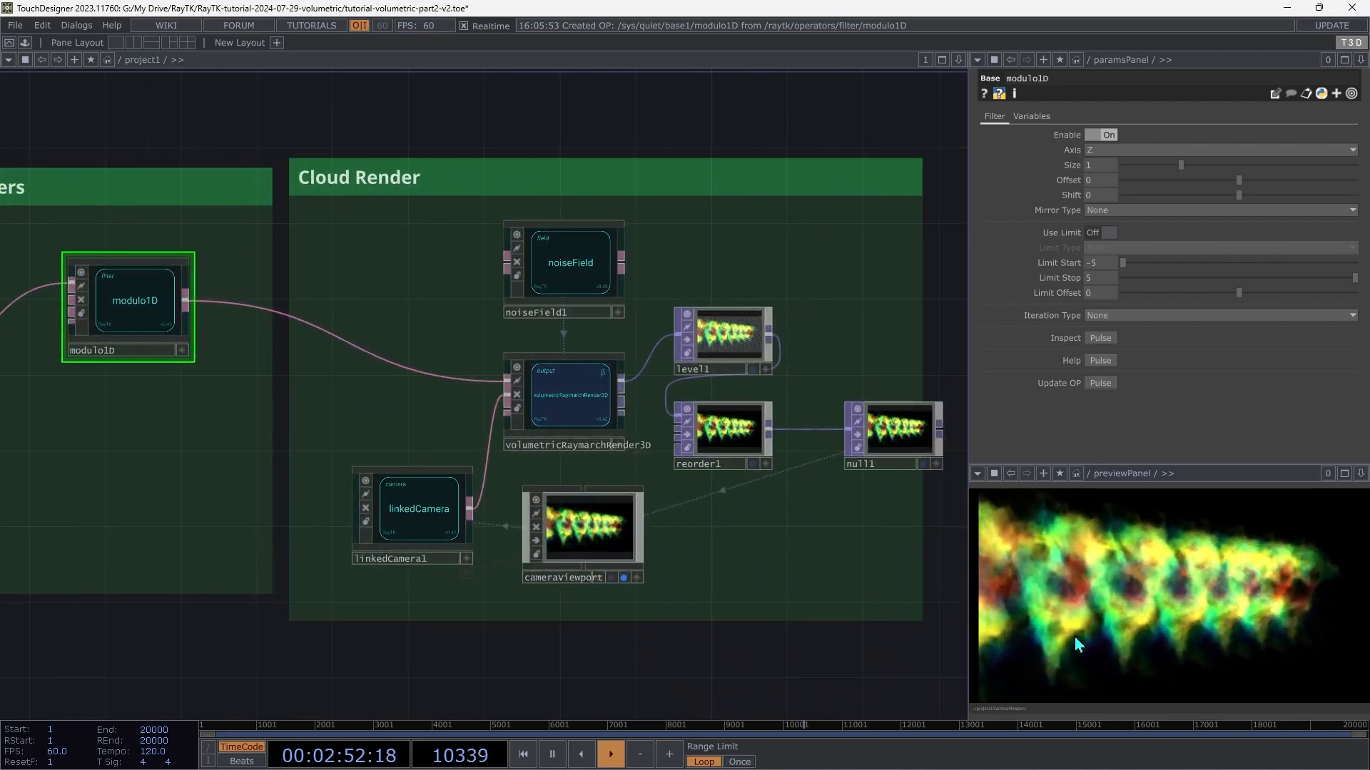
left_click(577, 384)
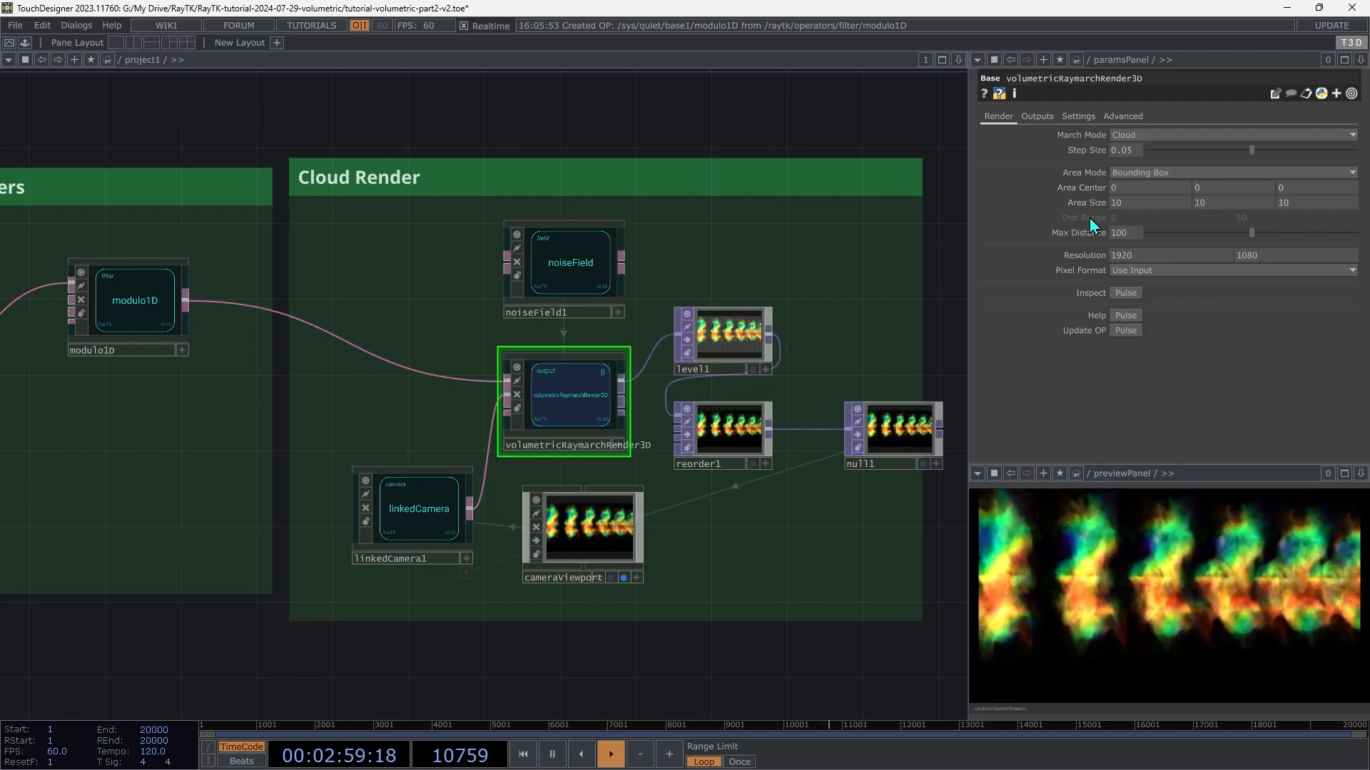
left_click_drag(1182, 591, 1292, 602)
left_click_drag(1290, 618, 1156, 570)
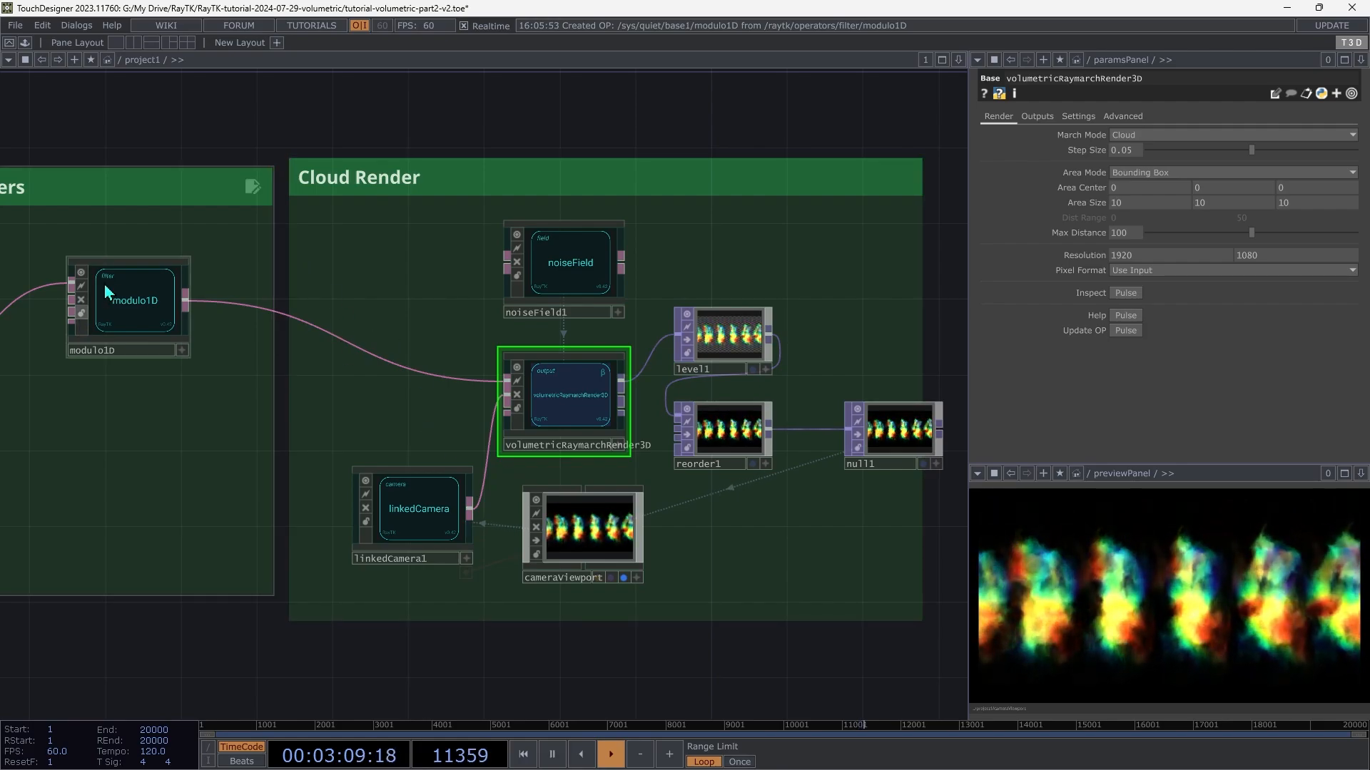
left_click(135, 313)
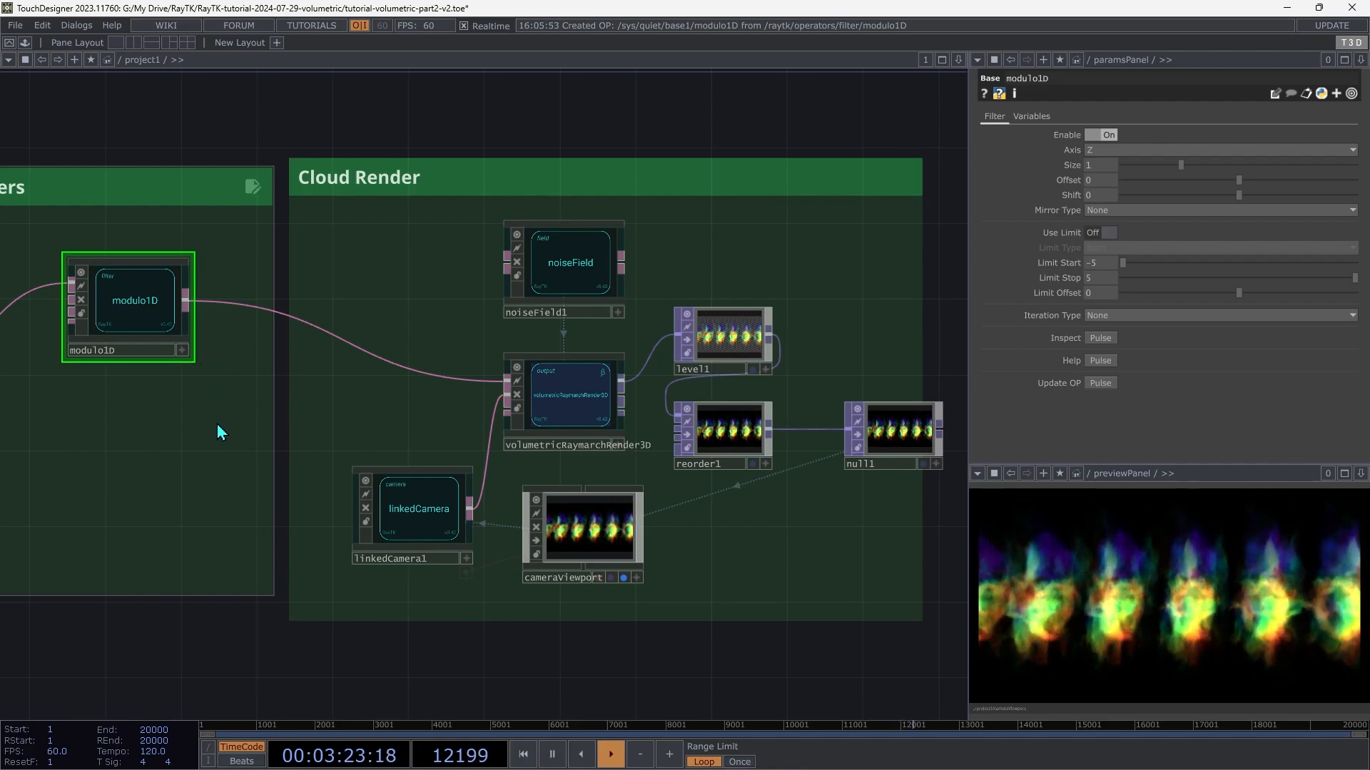
Review the network from sdfVolume1 and texture3dRender through the feedback nulls, texture3dVolume and modulo1D to volumetricRaymarchRender3D and its preview.
scroll(165, 486, "down", 5)
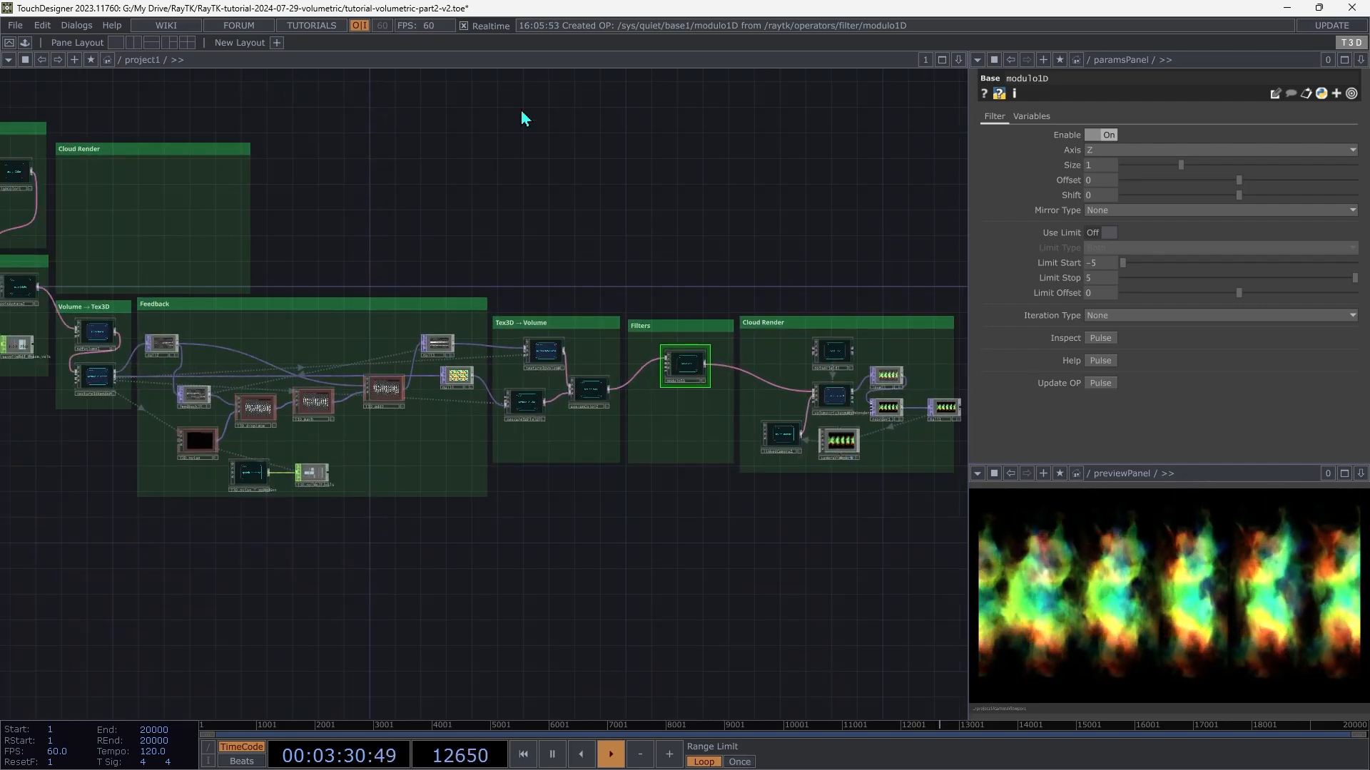
left_click(97, 341)
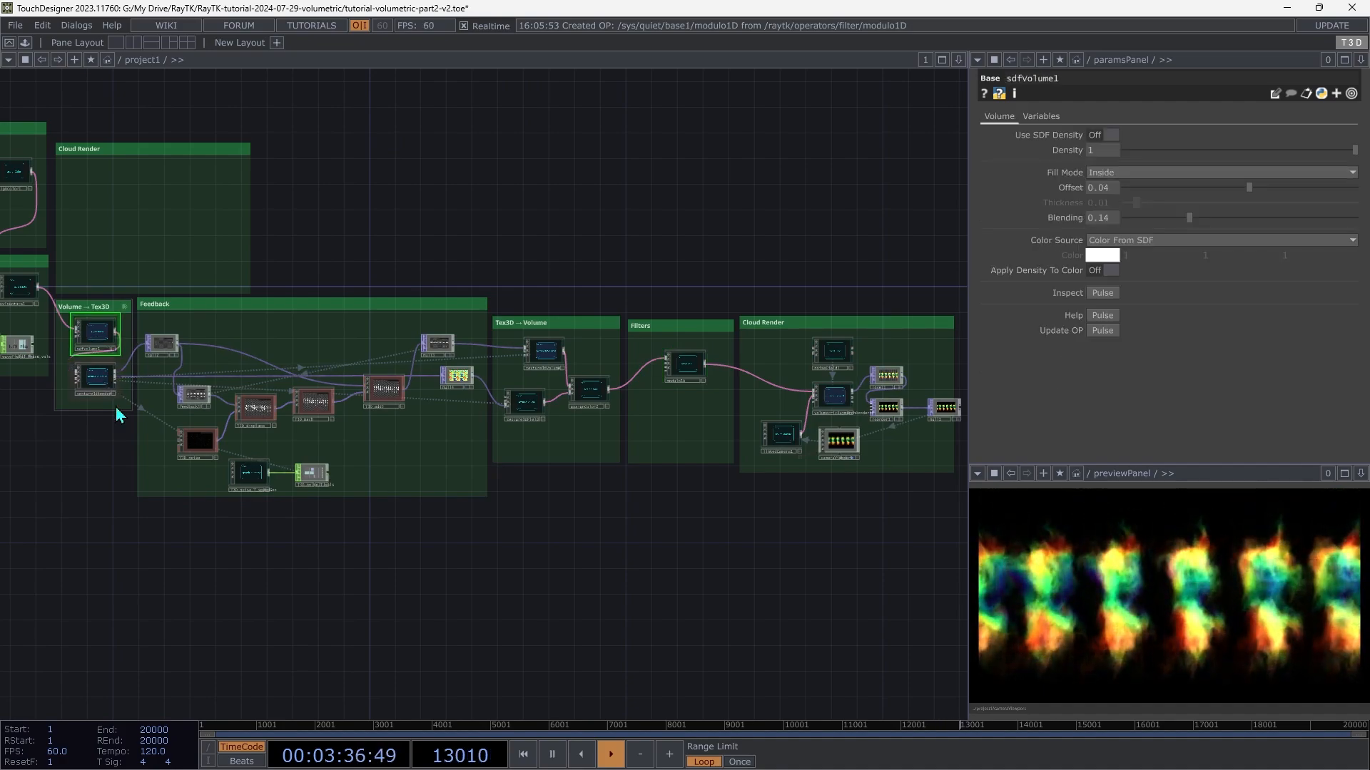
left_click(105, 386)
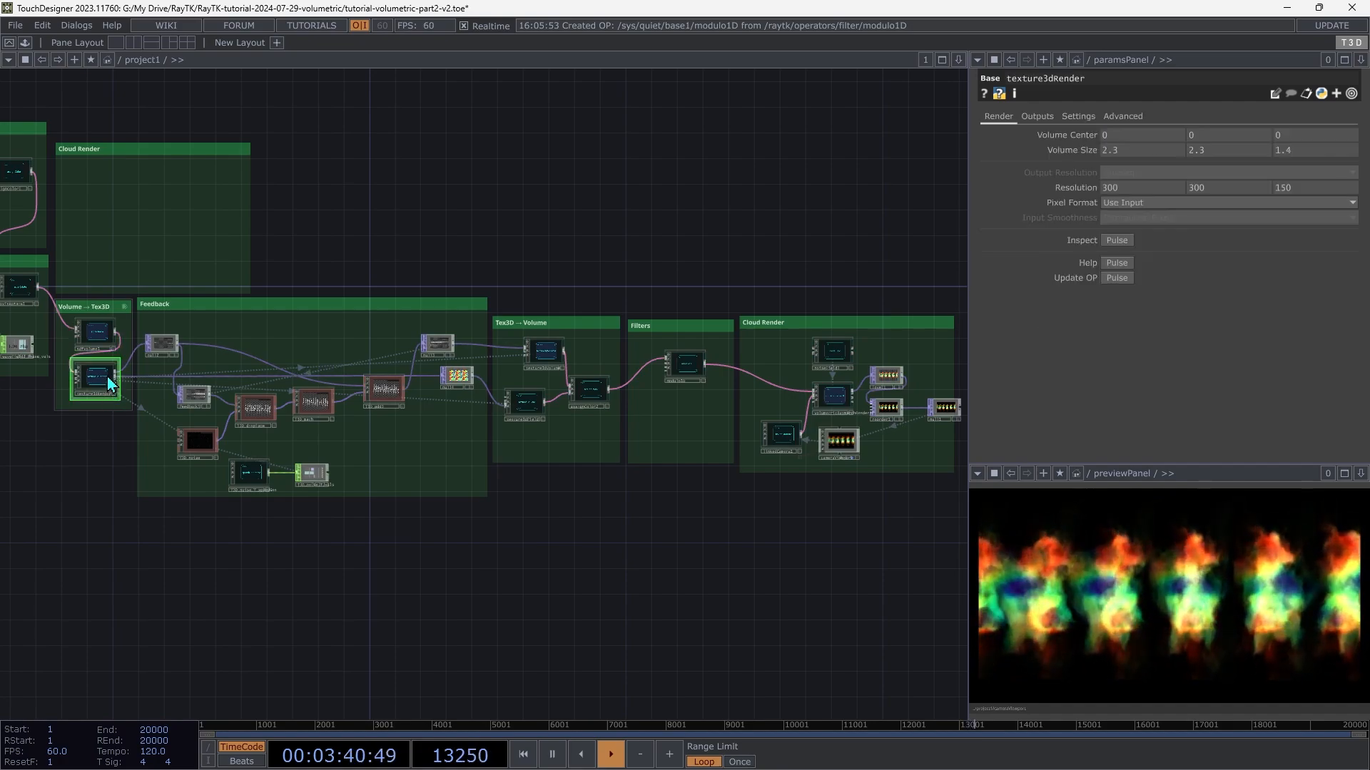
left_click(170, 347)
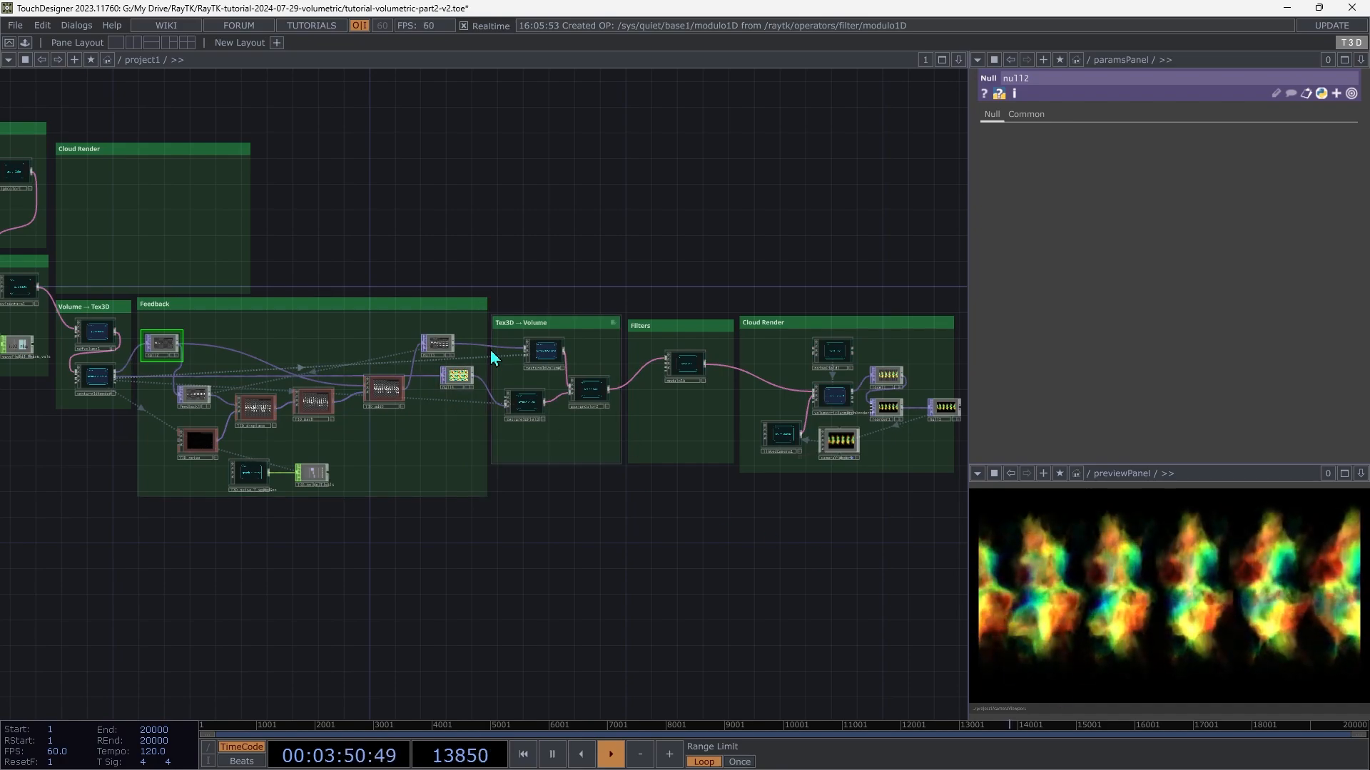
left_click(545, 368)
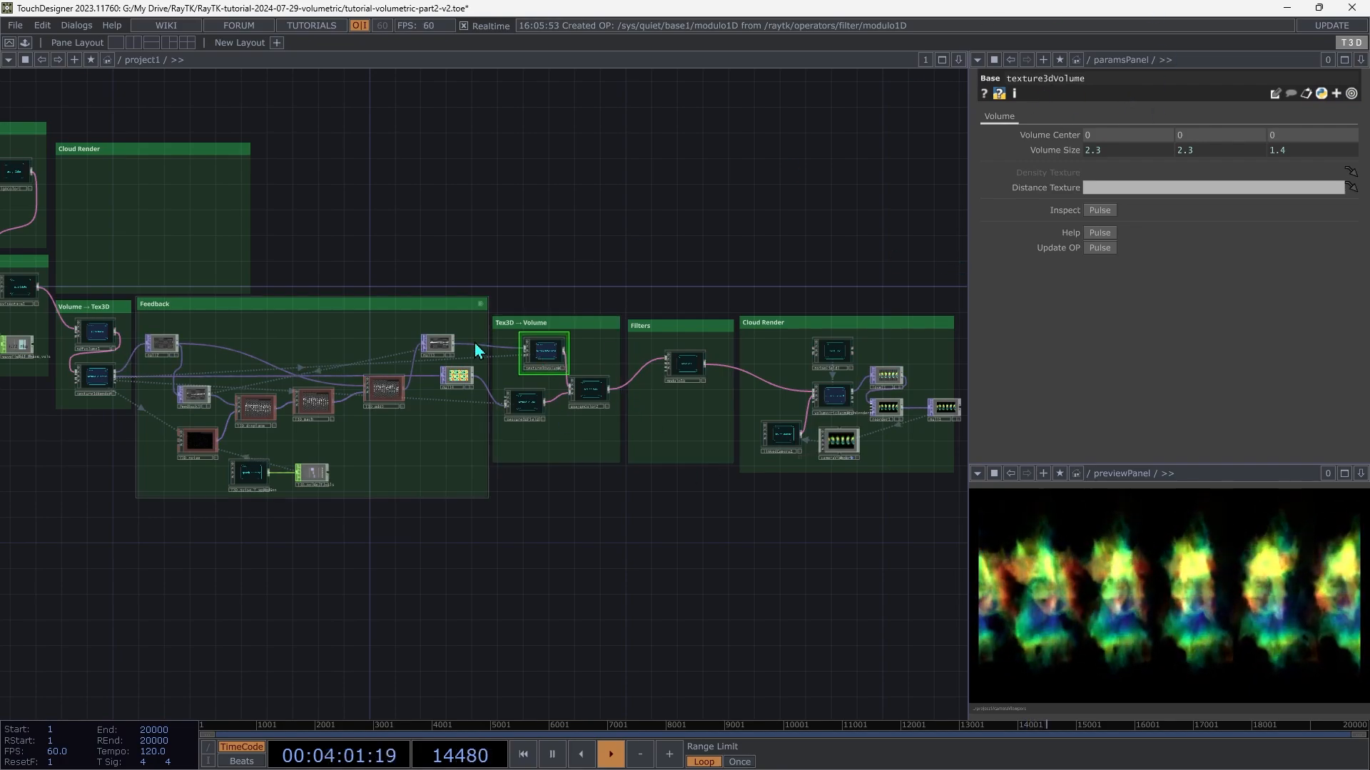
left_click(457, 378)
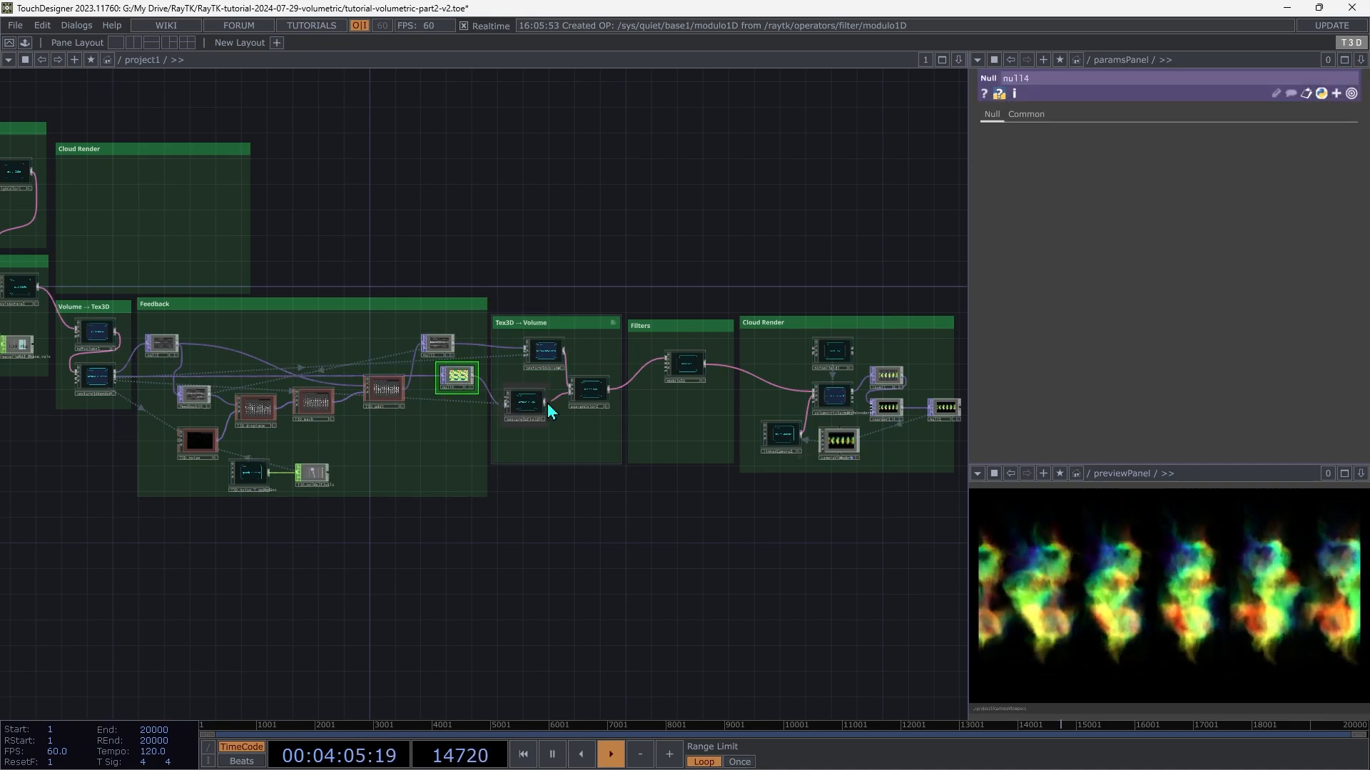
left_click(682, 365)
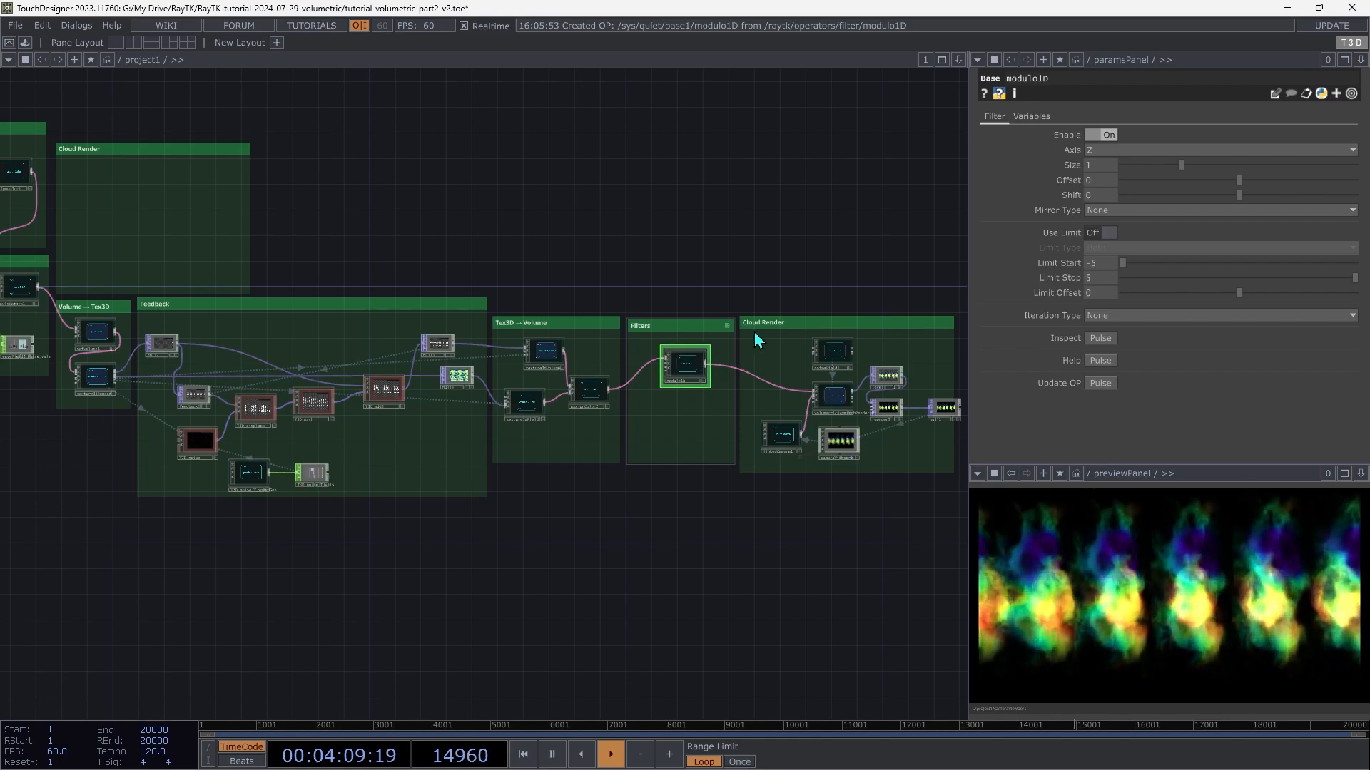
left_click(834, 396)
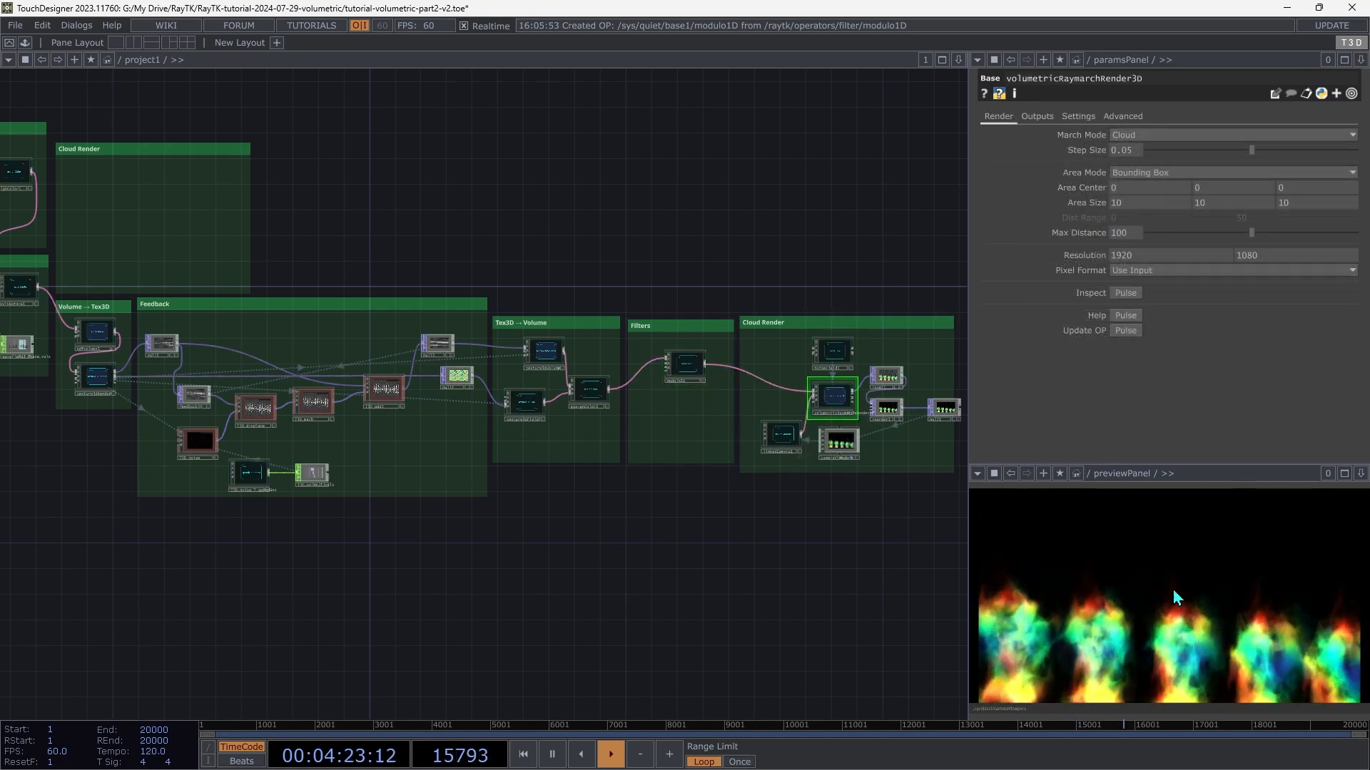
left_click_drag(1174, 593, 1182, 716)
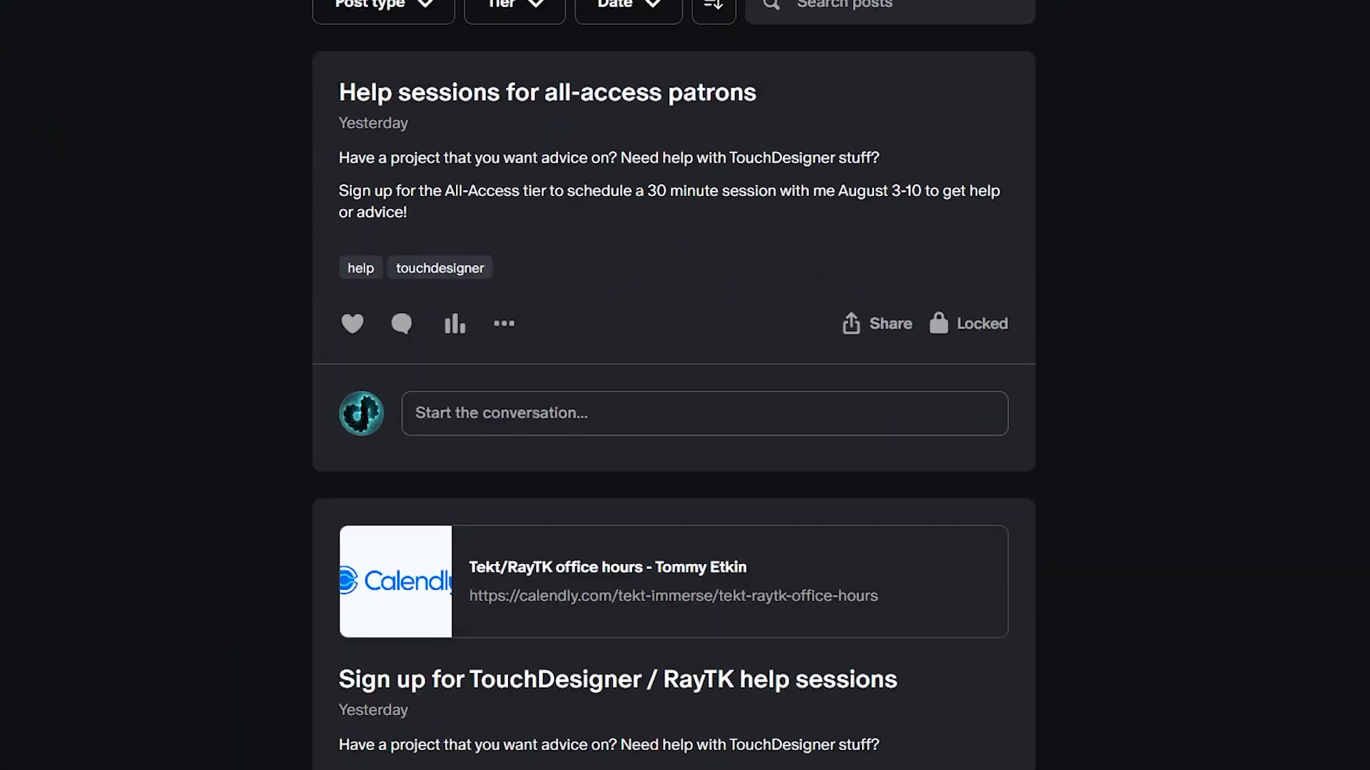
Browse the Patreon posts about help sessions, the RayTK addons and 0.42 release, and the quickstart tutorial.
scroll(673, 385, "down", 20)
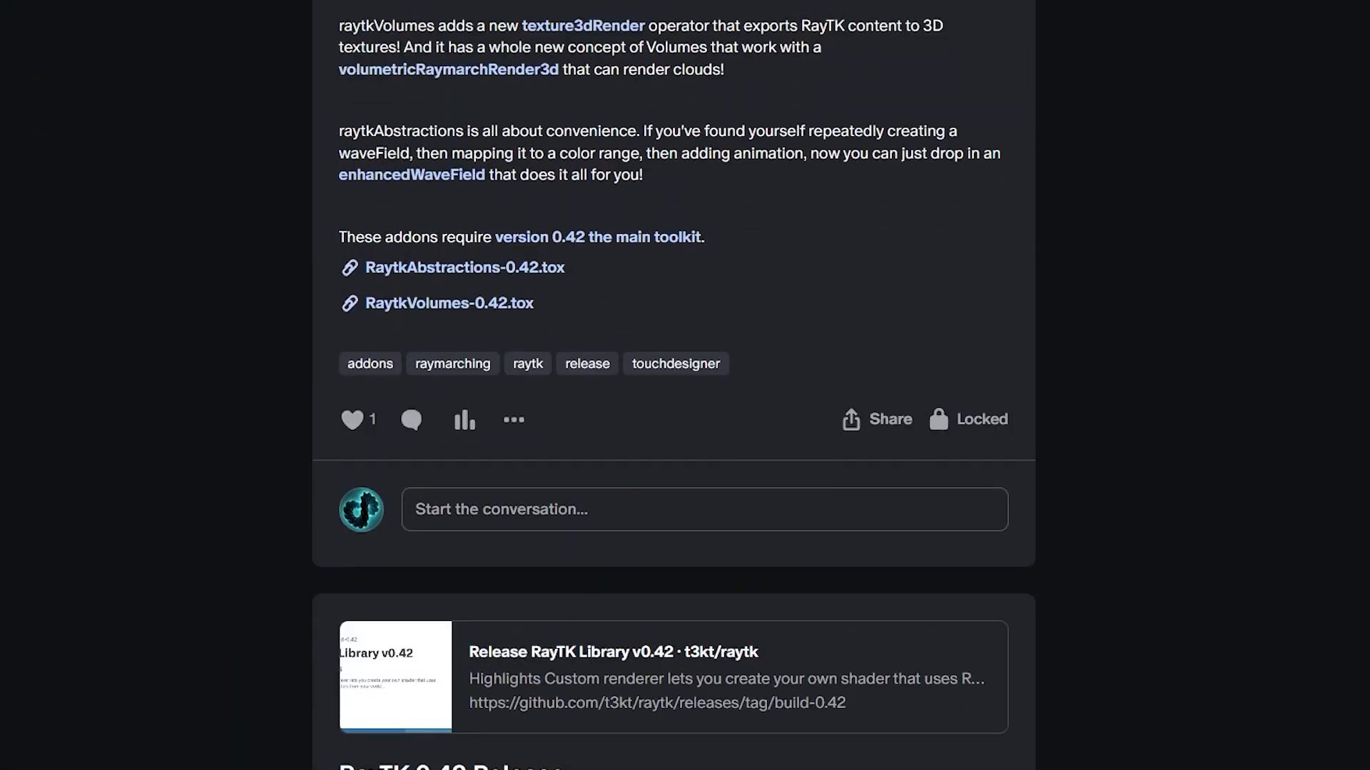
scroll(673, 385, "down", 20)
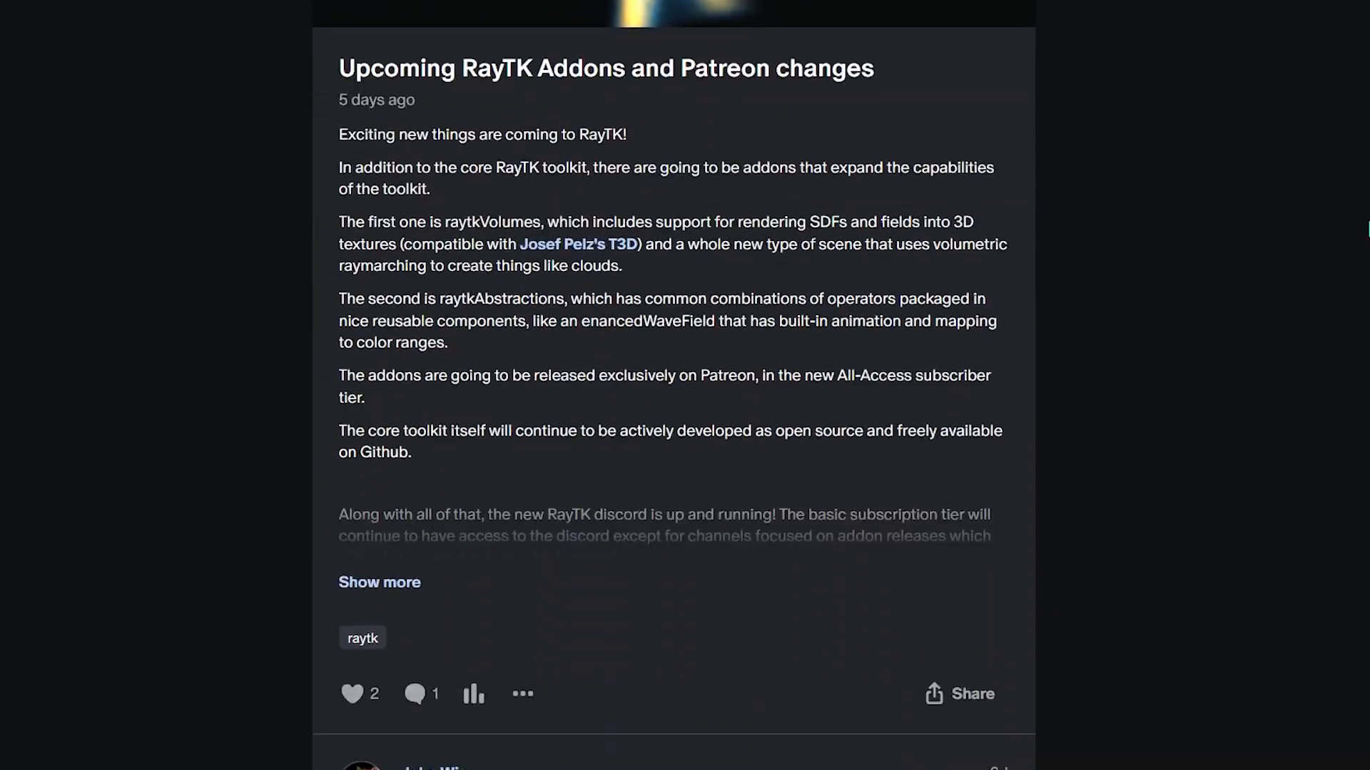
scroll(1362, 236, "down", 20)
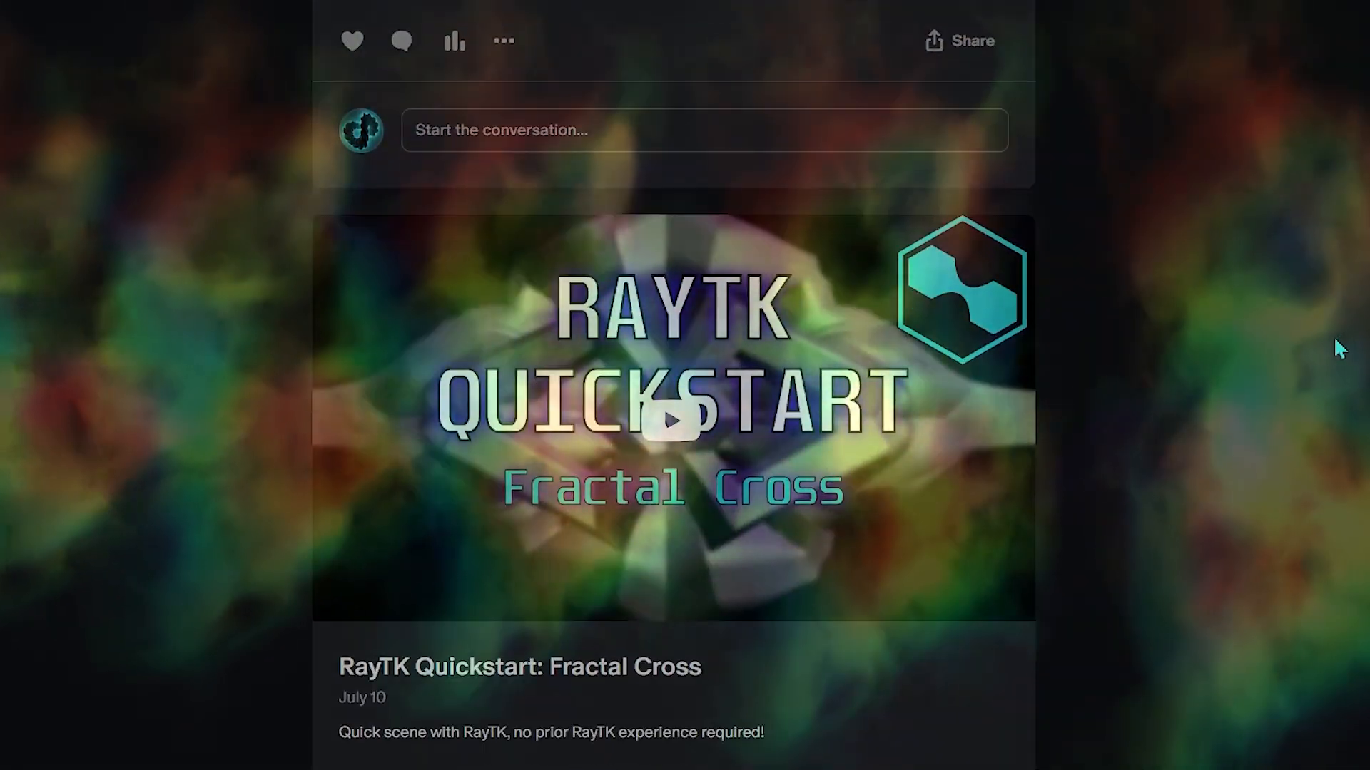
scroll(1339, 350, "down", 1)
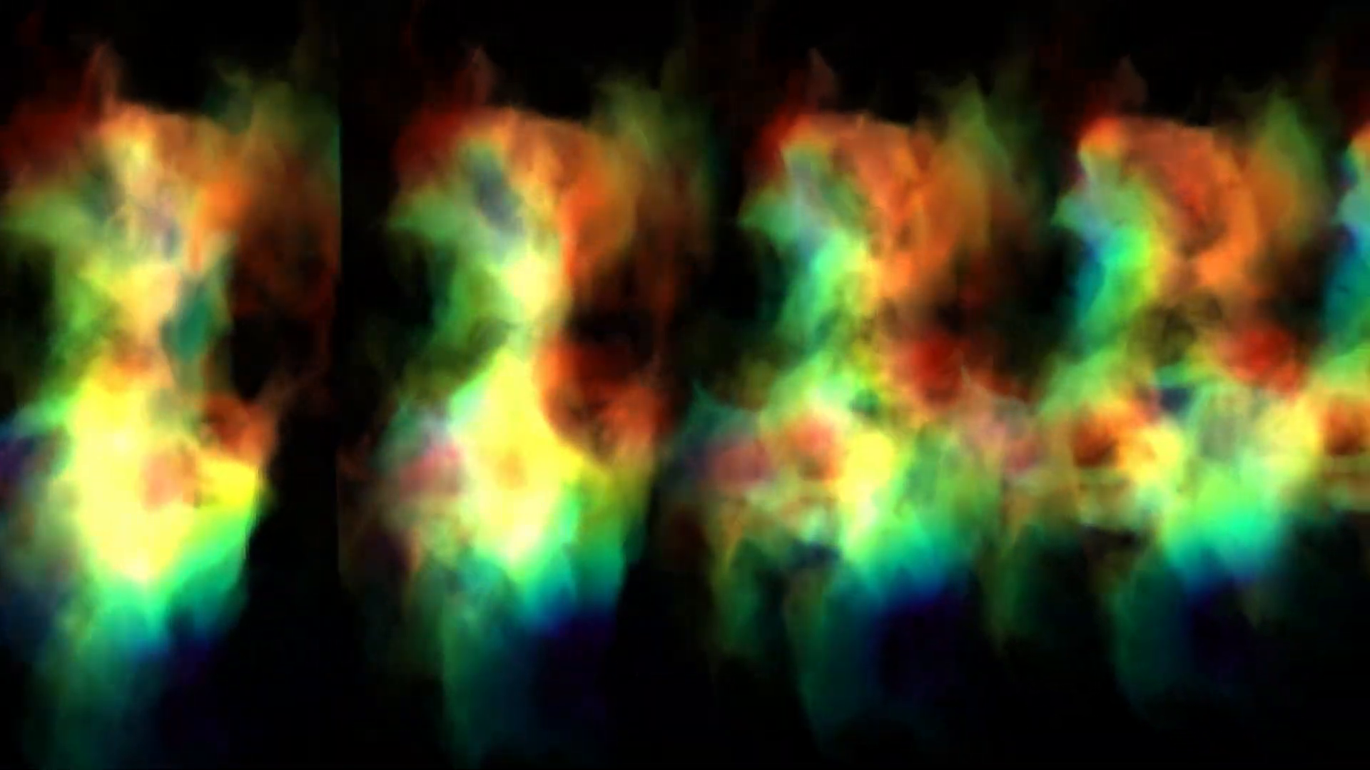